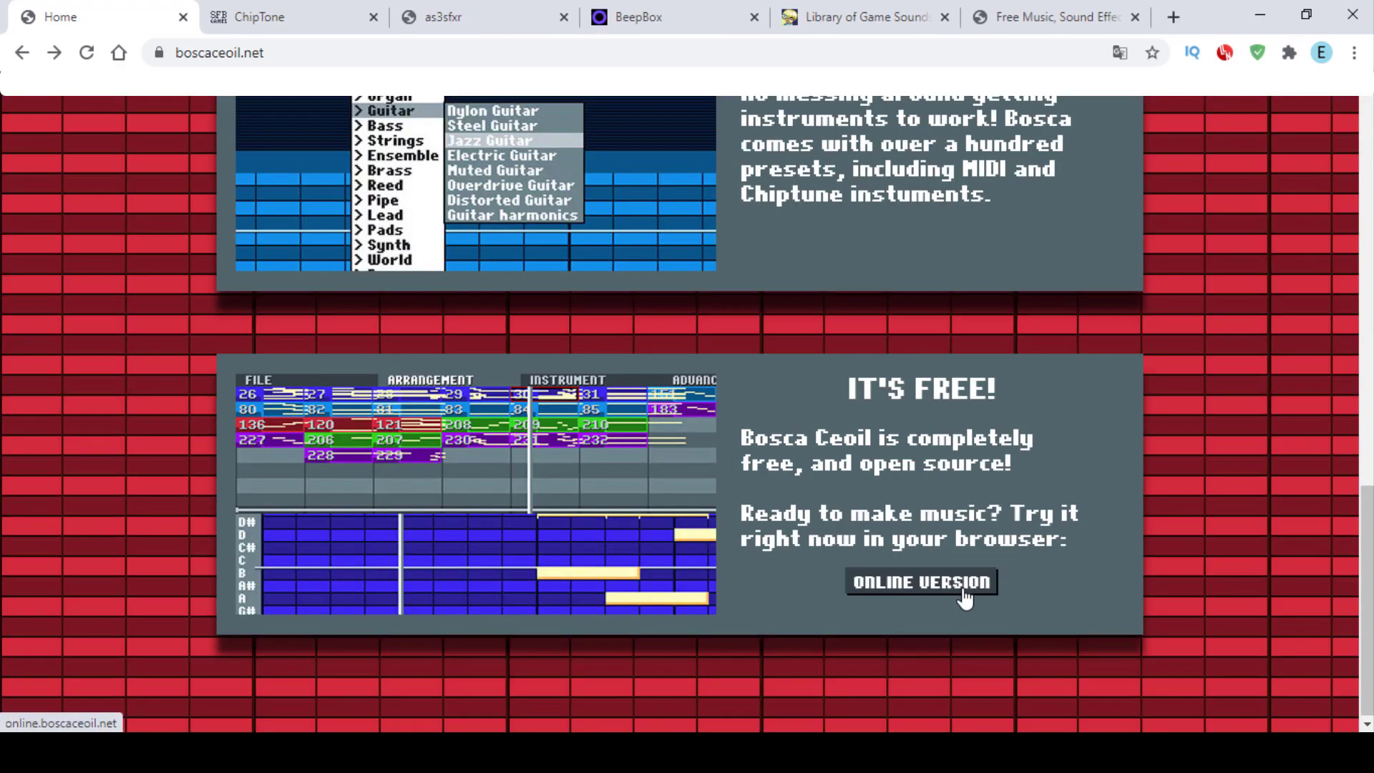
pyautogui.click(962, 591)
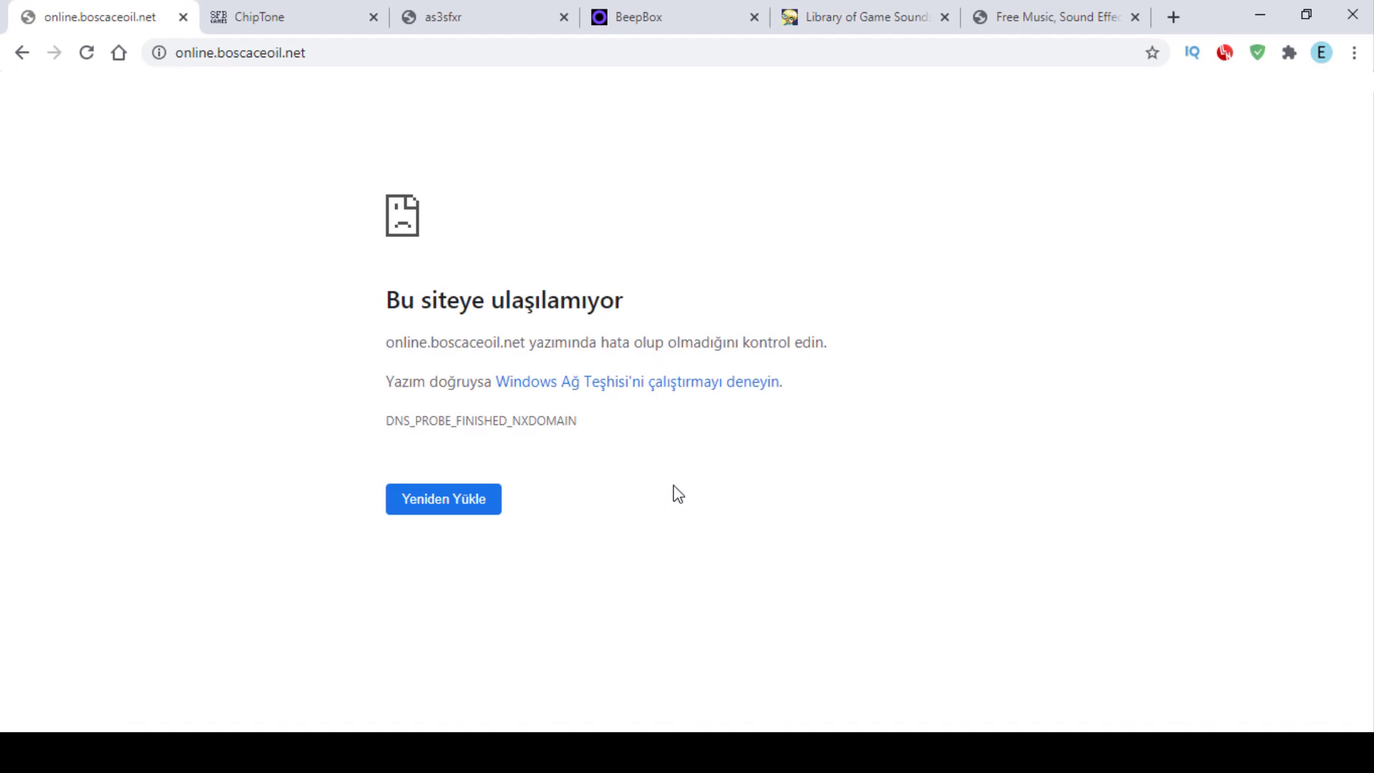
pyautogui.click(23, 54)
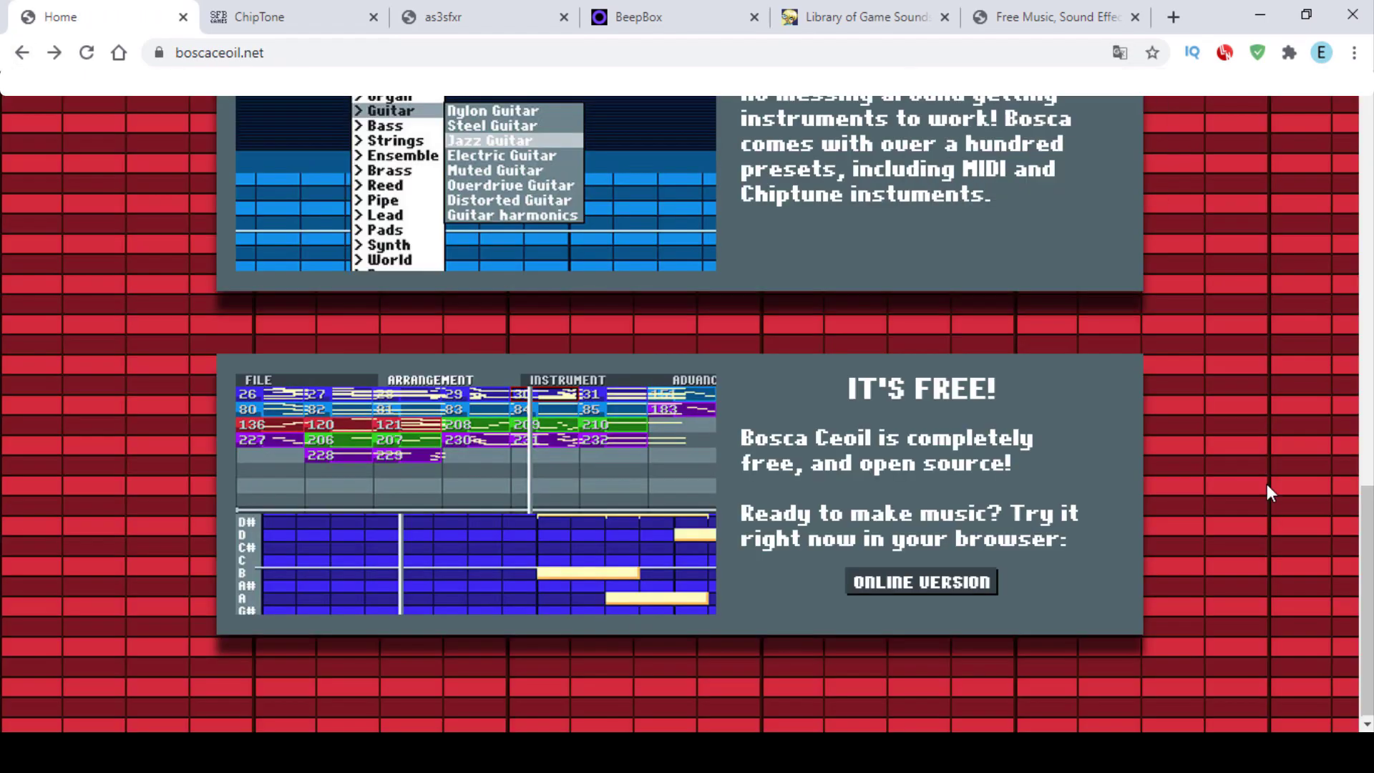
pyautogui.scroll(3, 1181, 539)
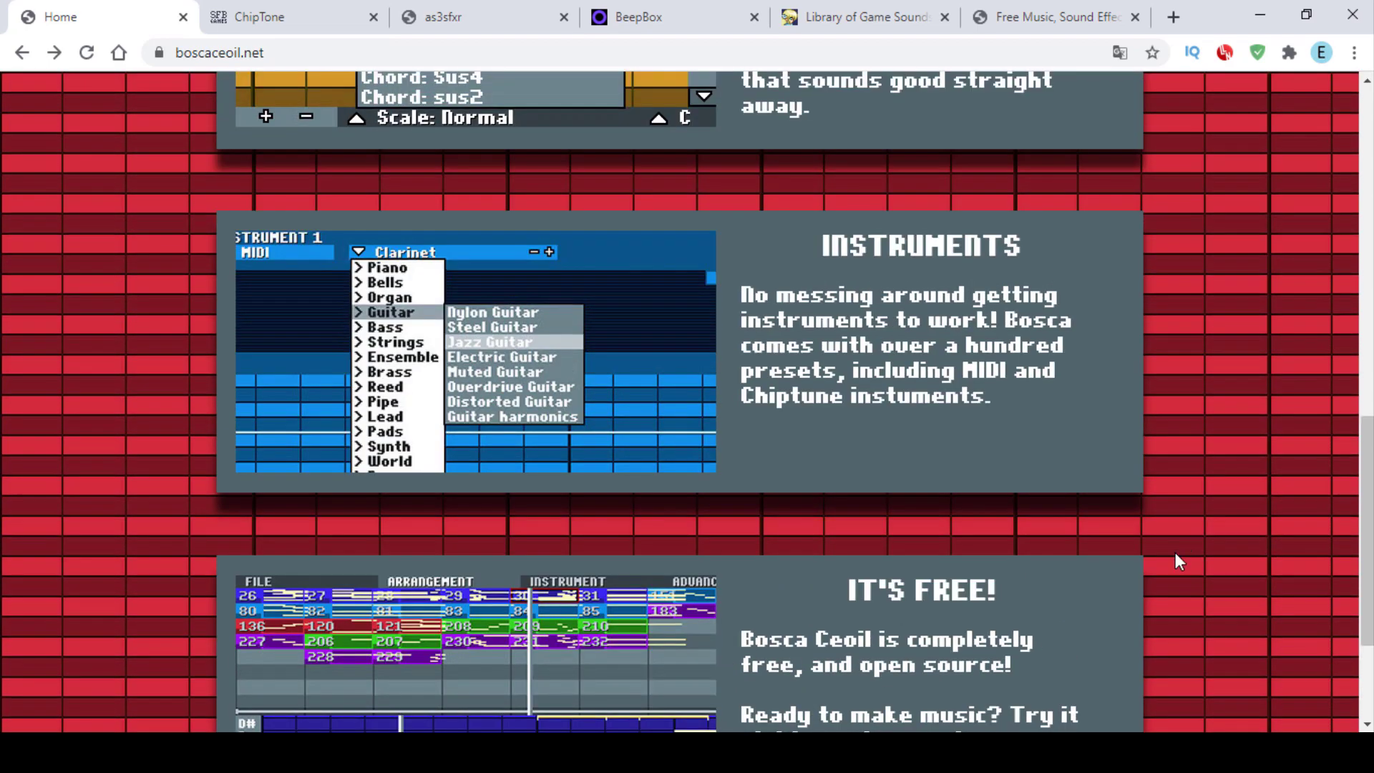
pyautogui.scroll(5, 1174, 553)
pyautogui.scroll(2, 1174, 565)
pyautogui.scroll(4, 1174, 565)
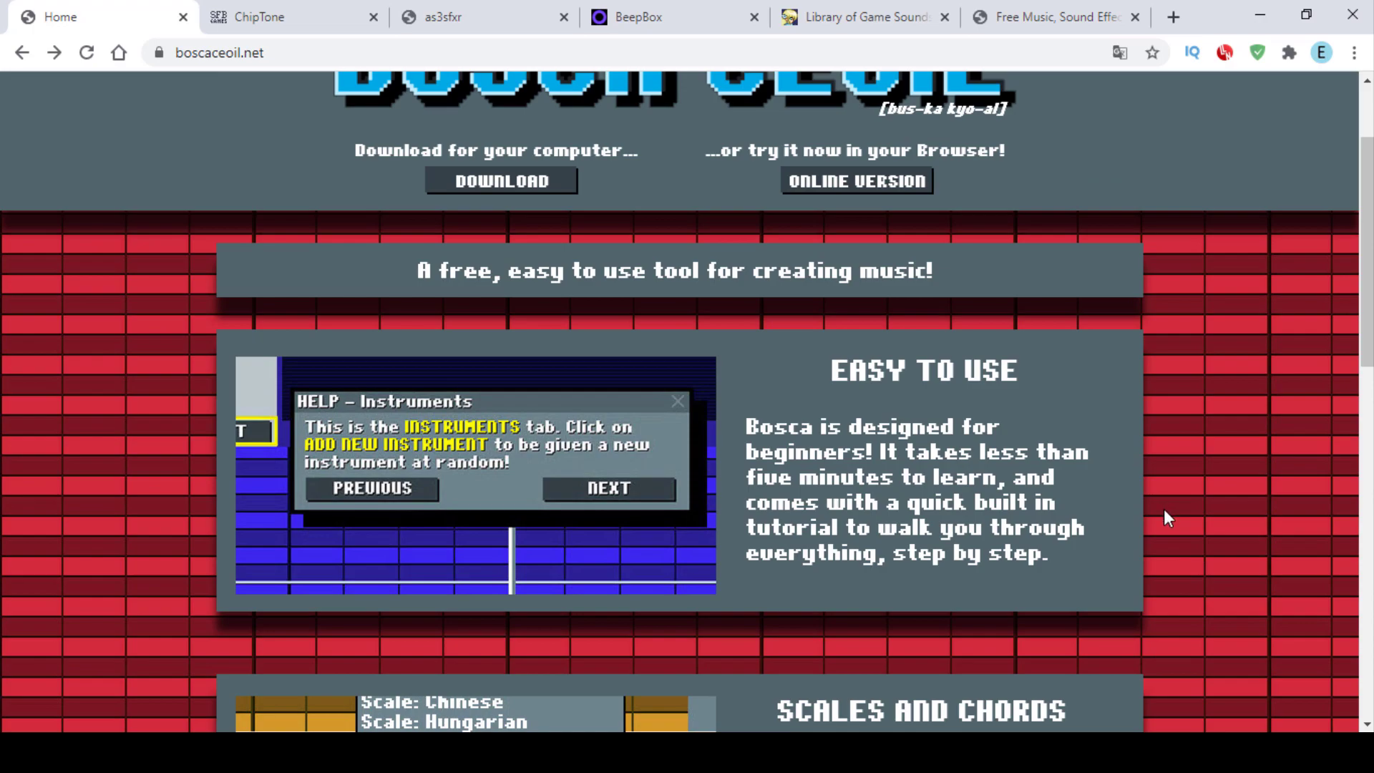
pyautogui.scroll(2, 1166, 507)
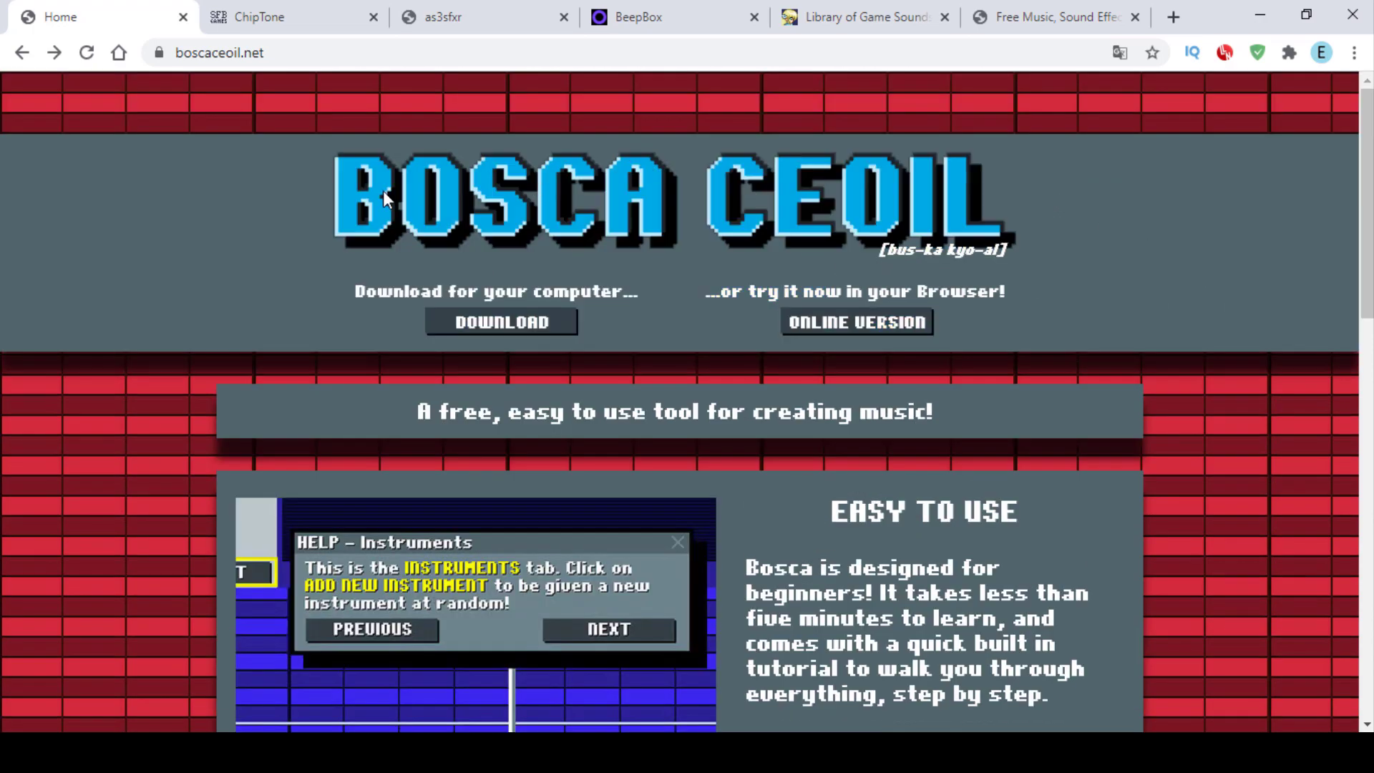
pyautogui.scroll(-15, 1045, 475)
pyautogui.scroll(1, 1046, 474)
pyautogui.scroll(2, 1046, 474)
pyautogui.scroll(5, 1045, 474)
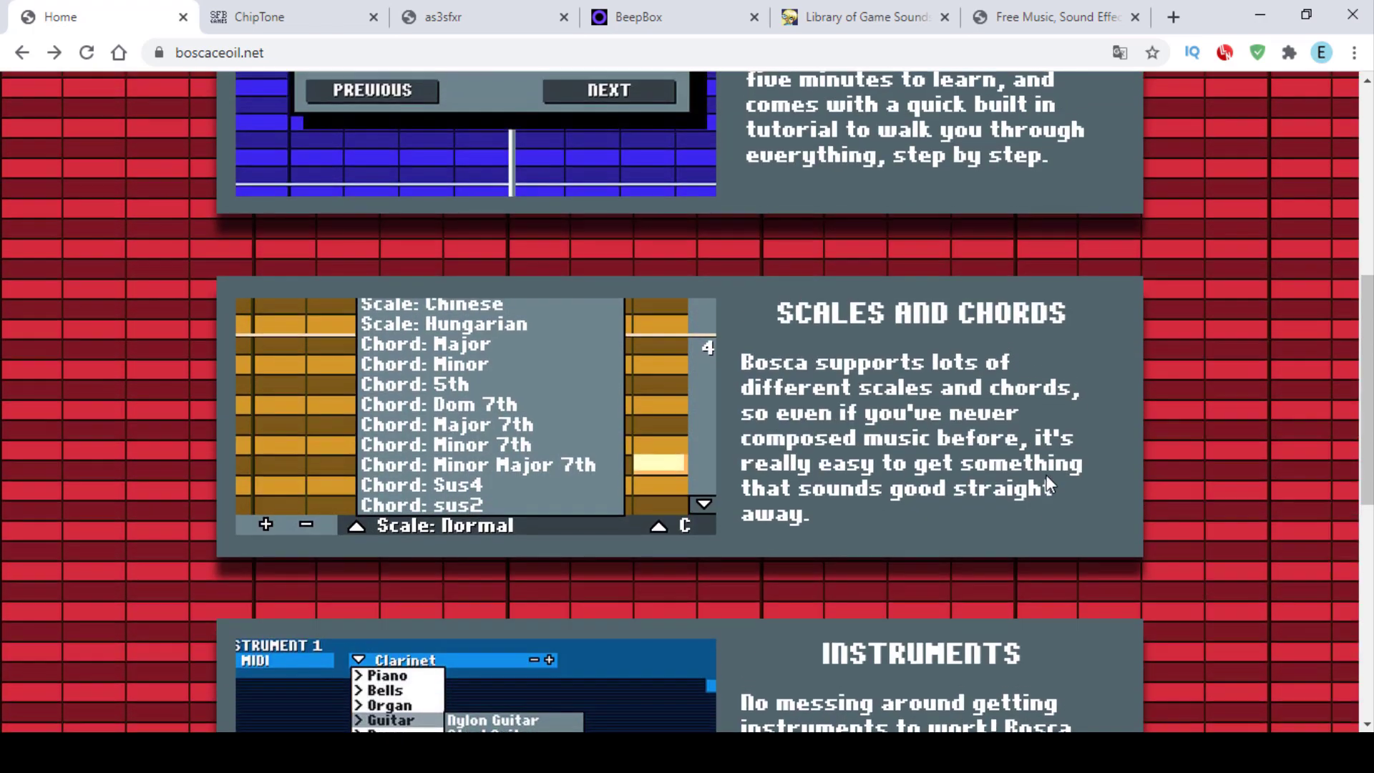
pyautogui.scroll(5, 1046, 474)
pyautogui.scroll(3, 1046, 474)
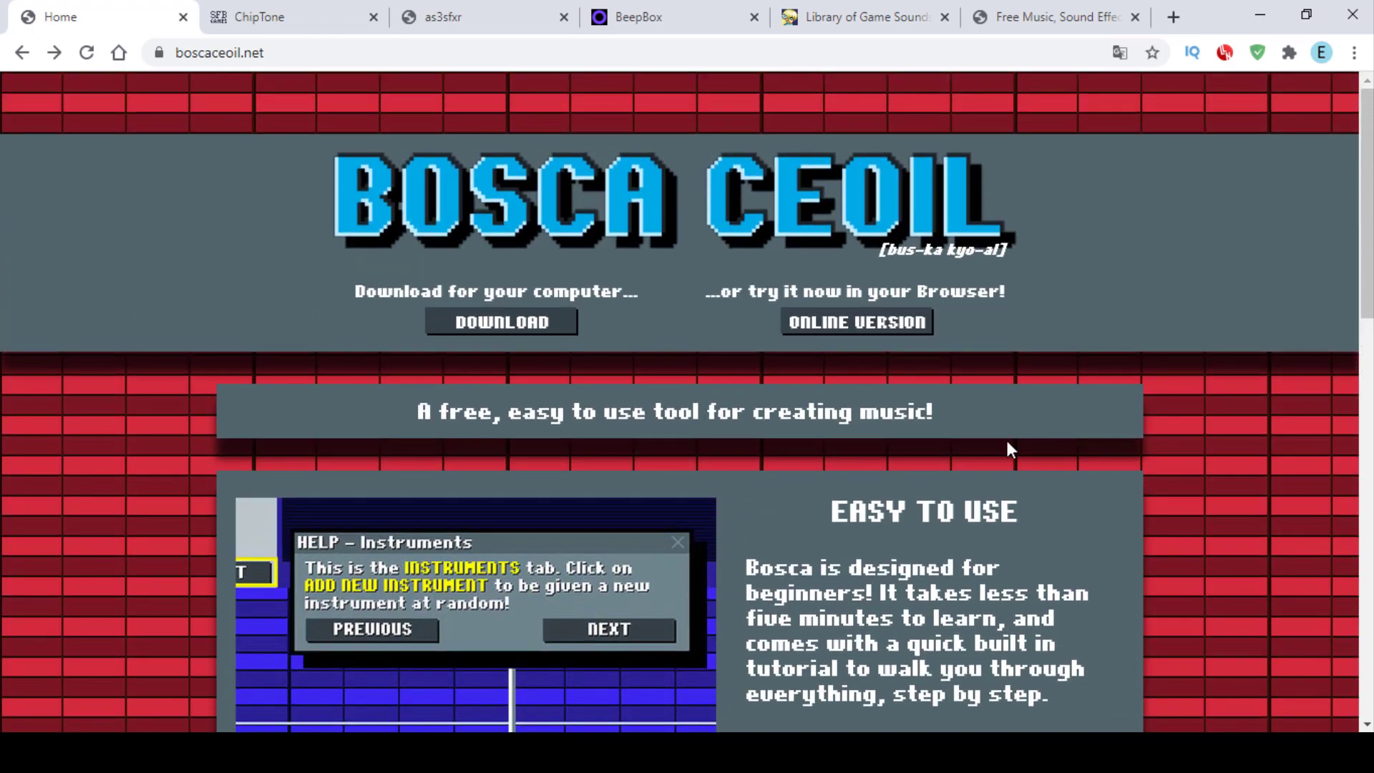
pyautogui.scroll(-3, 1014, 424)
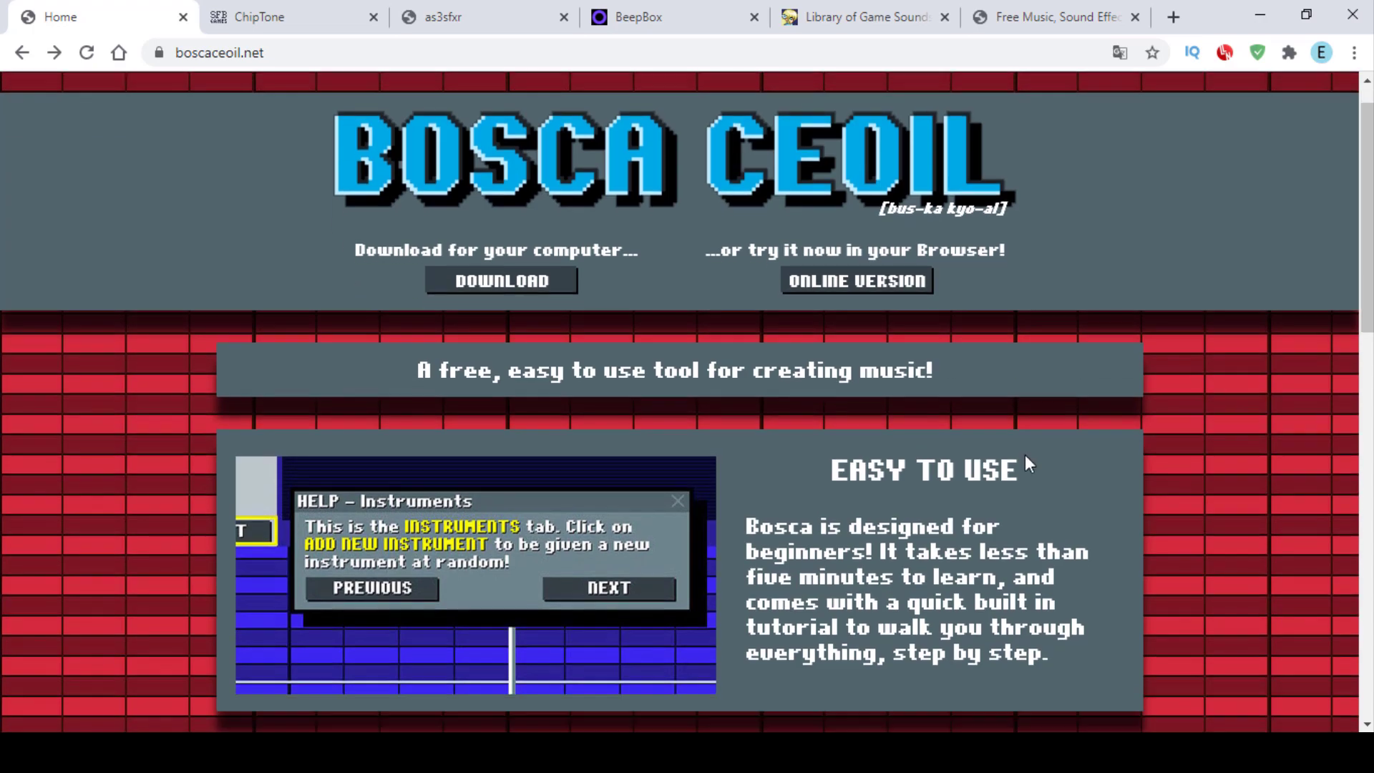
pyautogui.scroll(-3, 1025, 454)
pyautogui.scroll(-3, 1033, 462)
pyautogui.scroll(-4, 1033, 477)
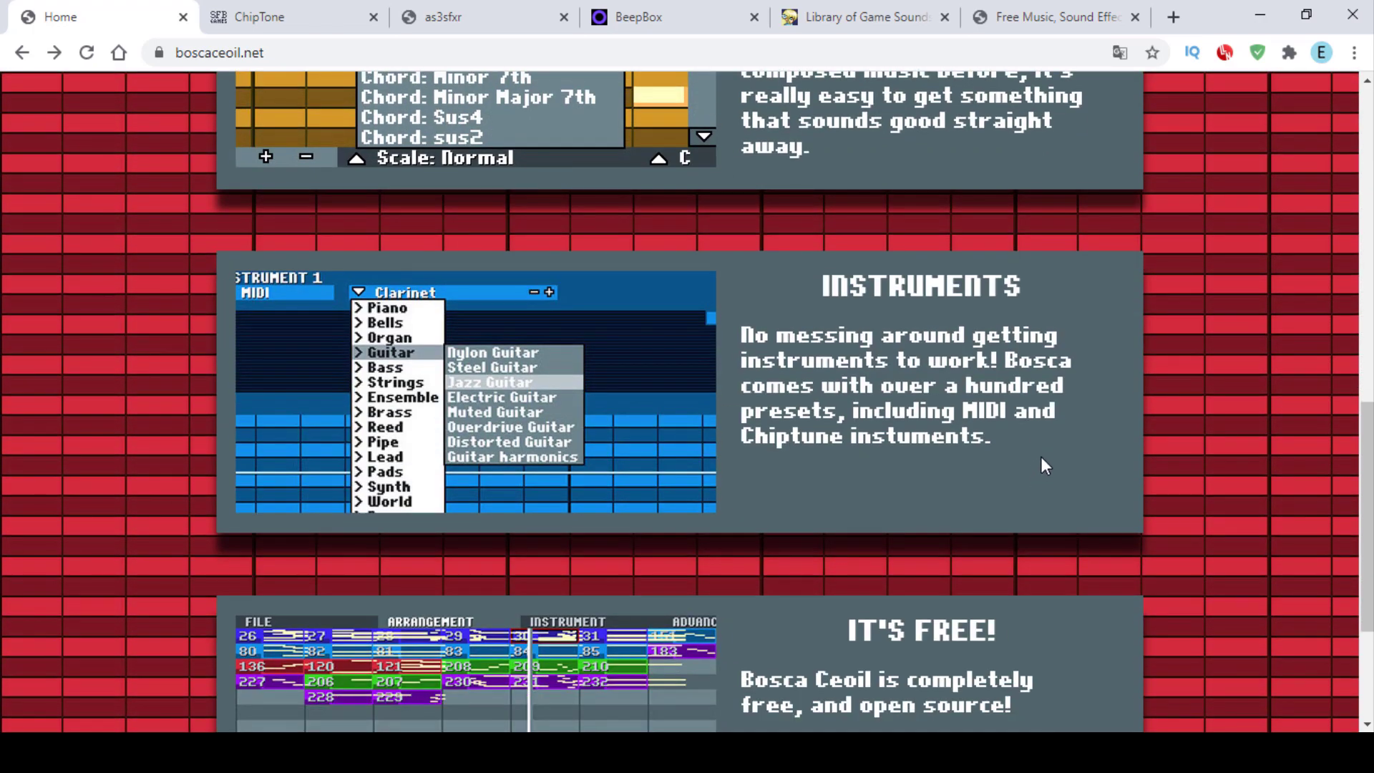
pyautogui.scroll(-3, 935, 446)
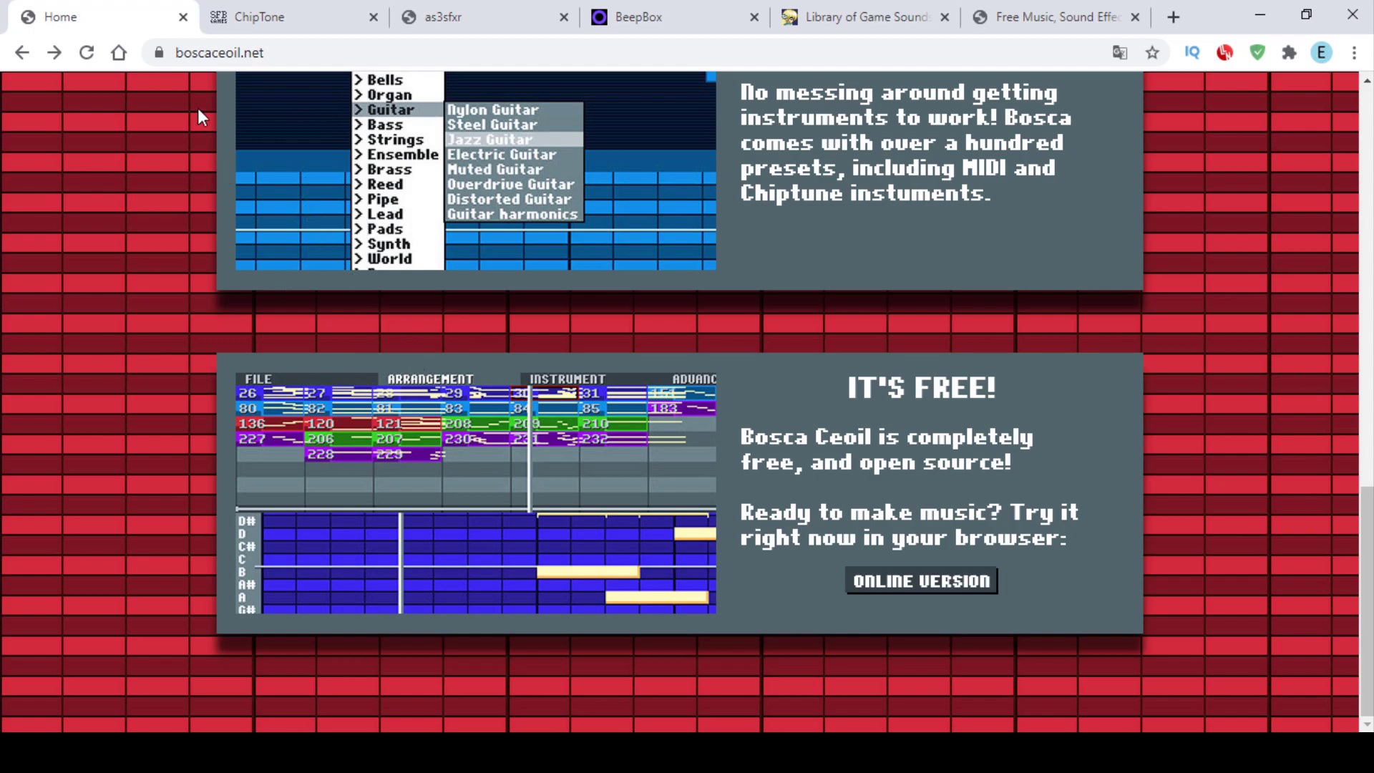
# Step: Close the Bosca Ceoil tab and allow Flash to run on the ChipTone page
pyautogui.click(183, 17)
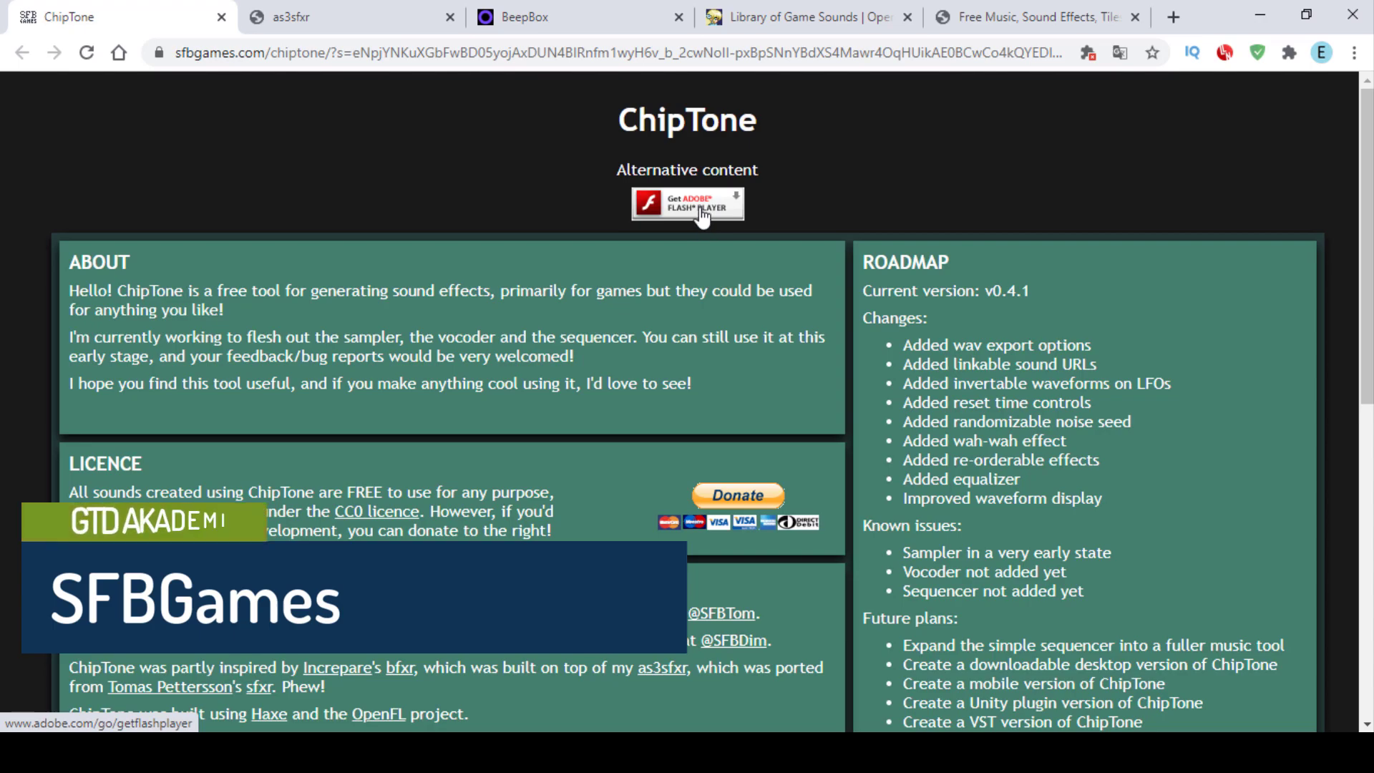
pyautogui.click(1088, 52)
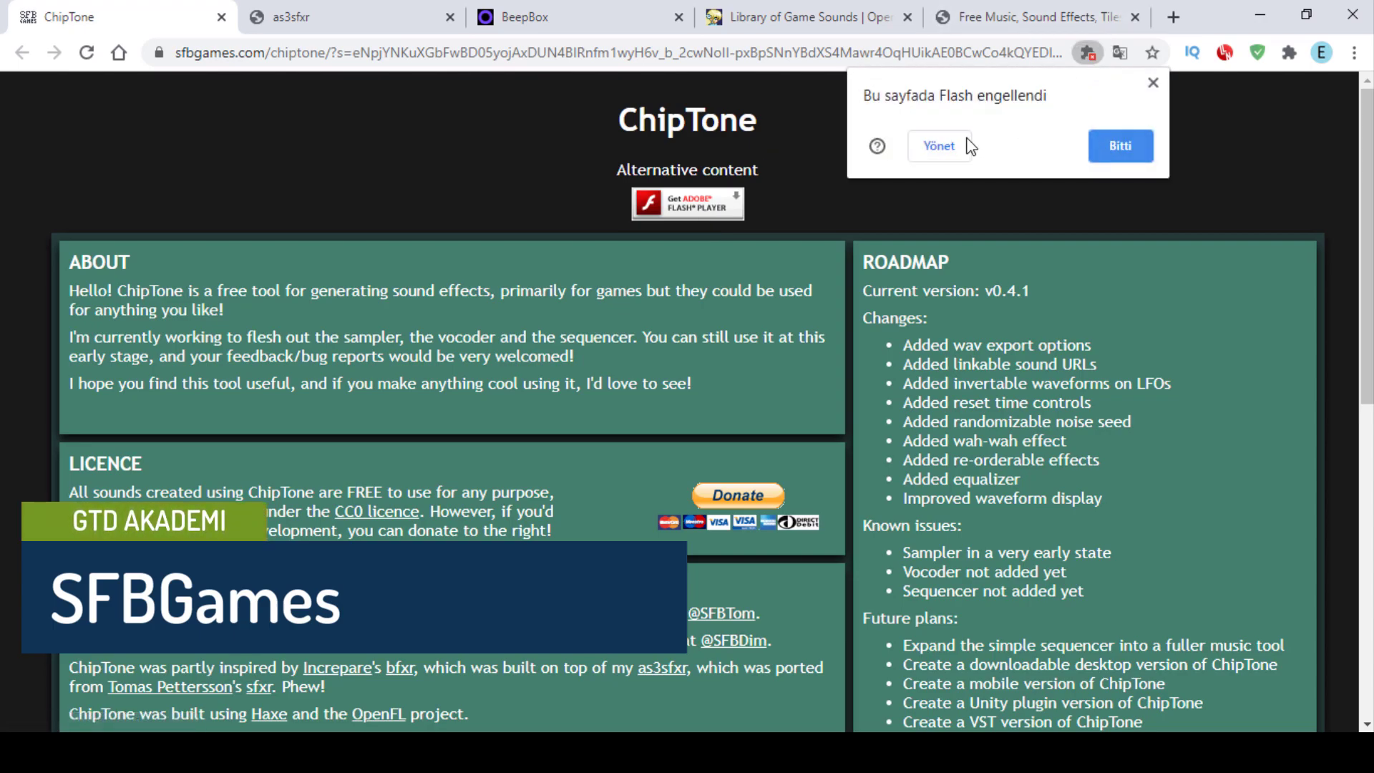
pyautogui.click(938, 147)
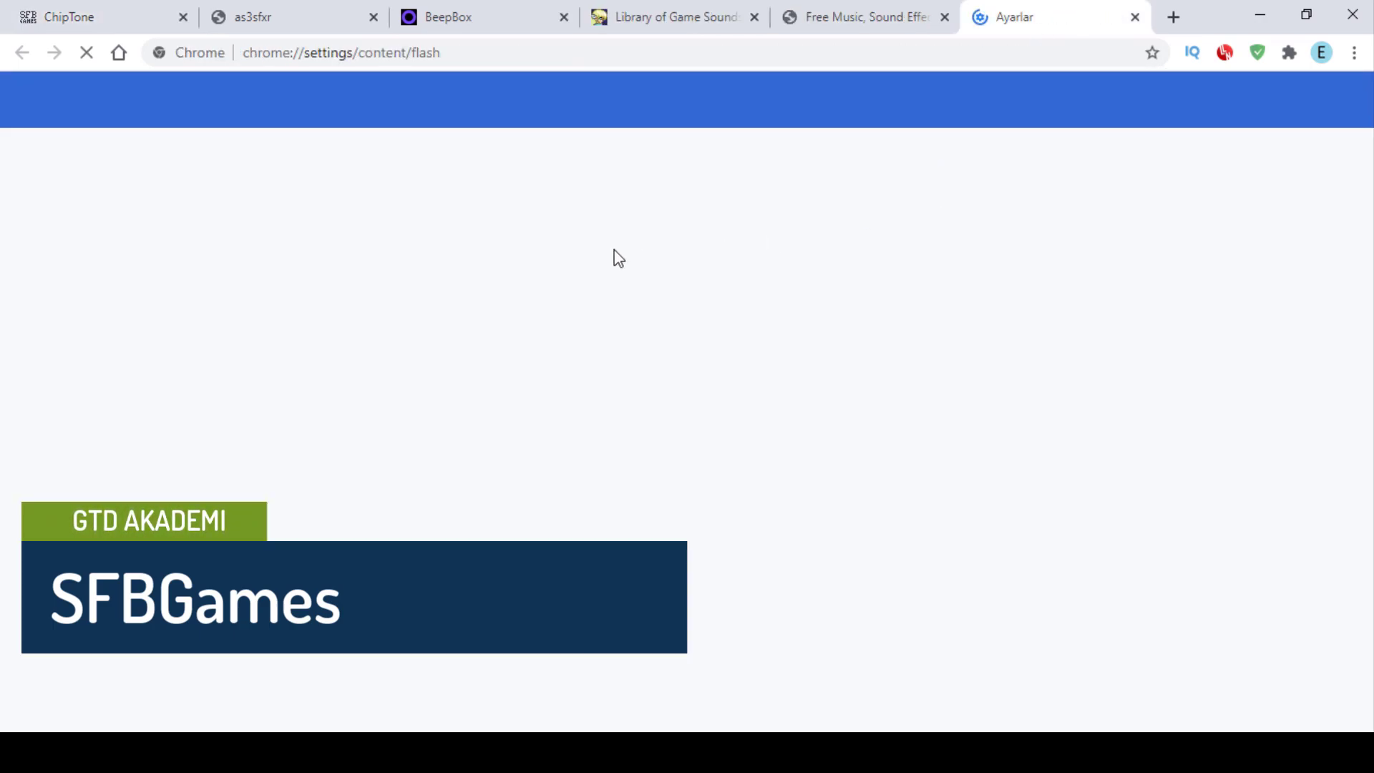
pyautogui.click(1014, 273)
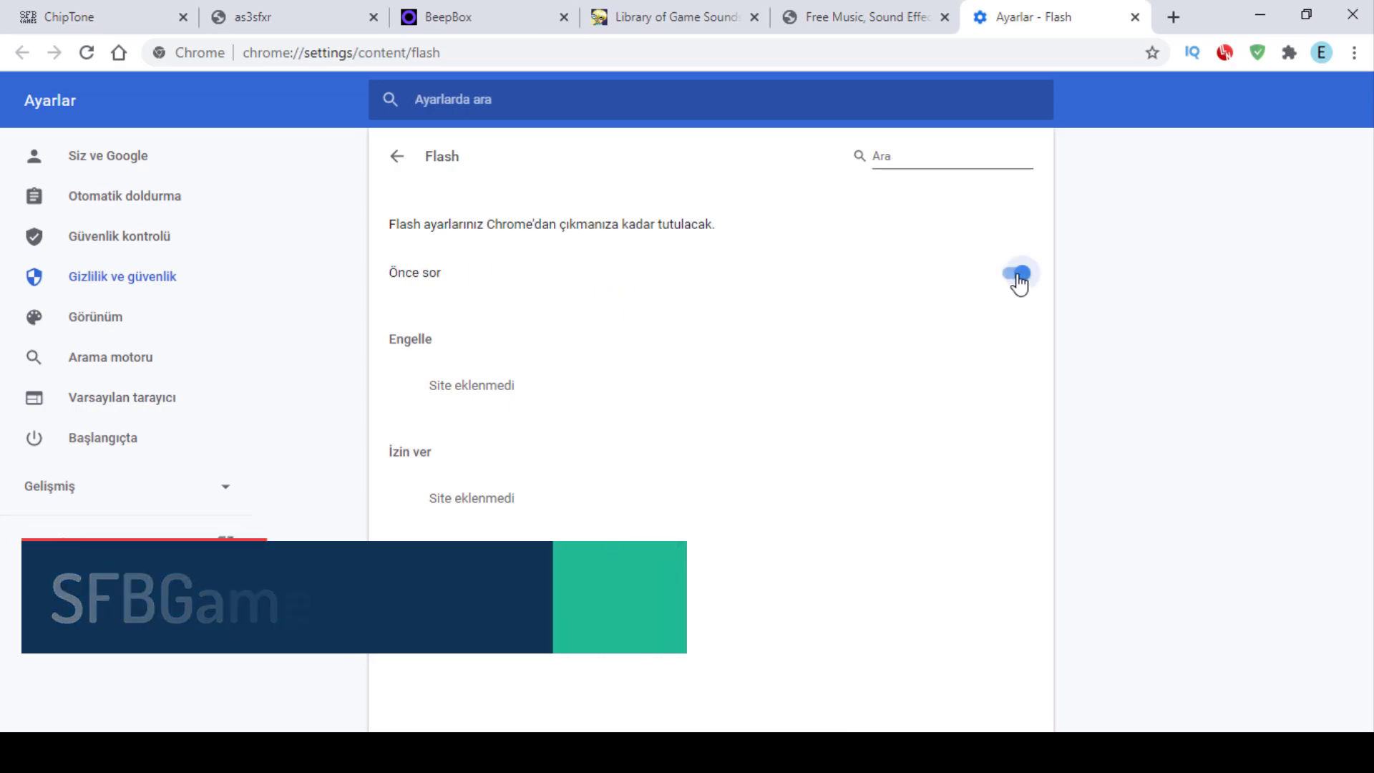
pyautogui.click(1135, 17)
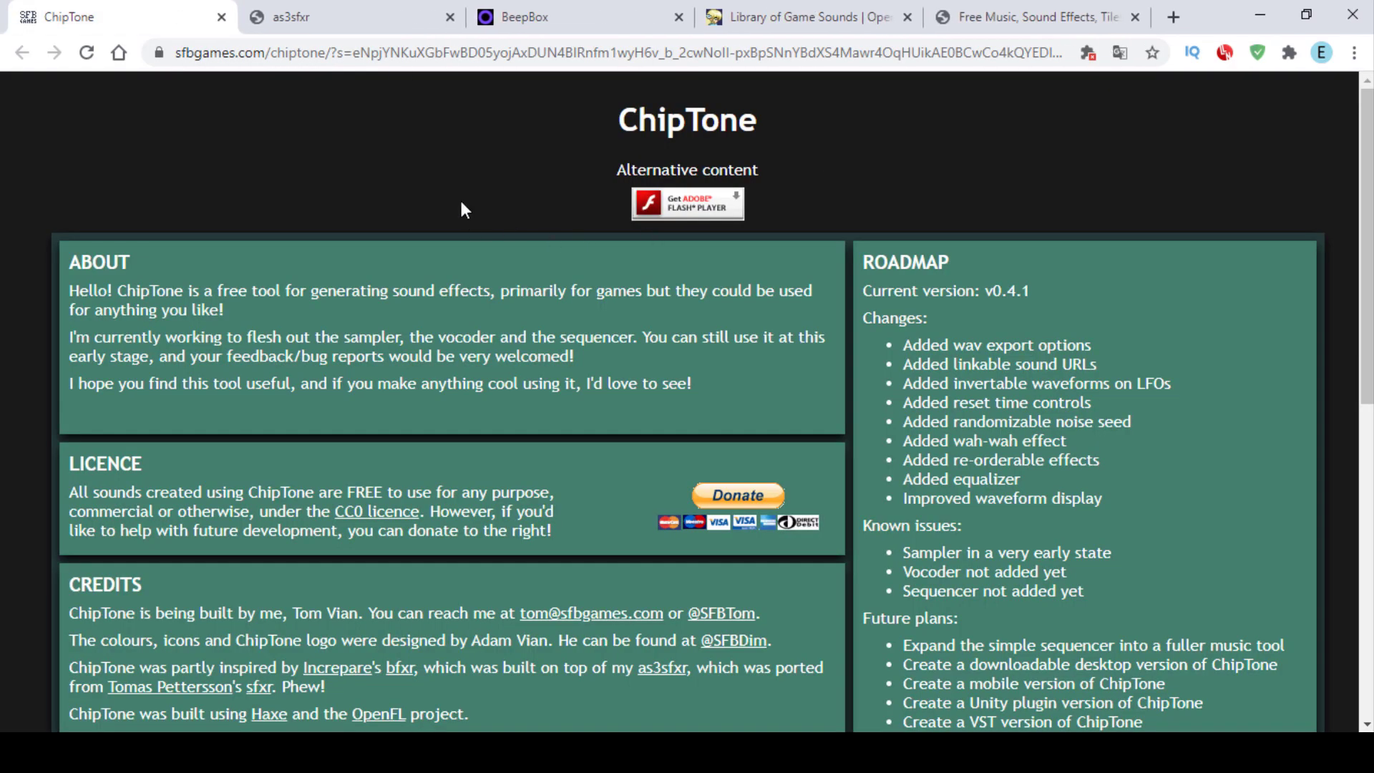
pyautogui.click(679, 226)
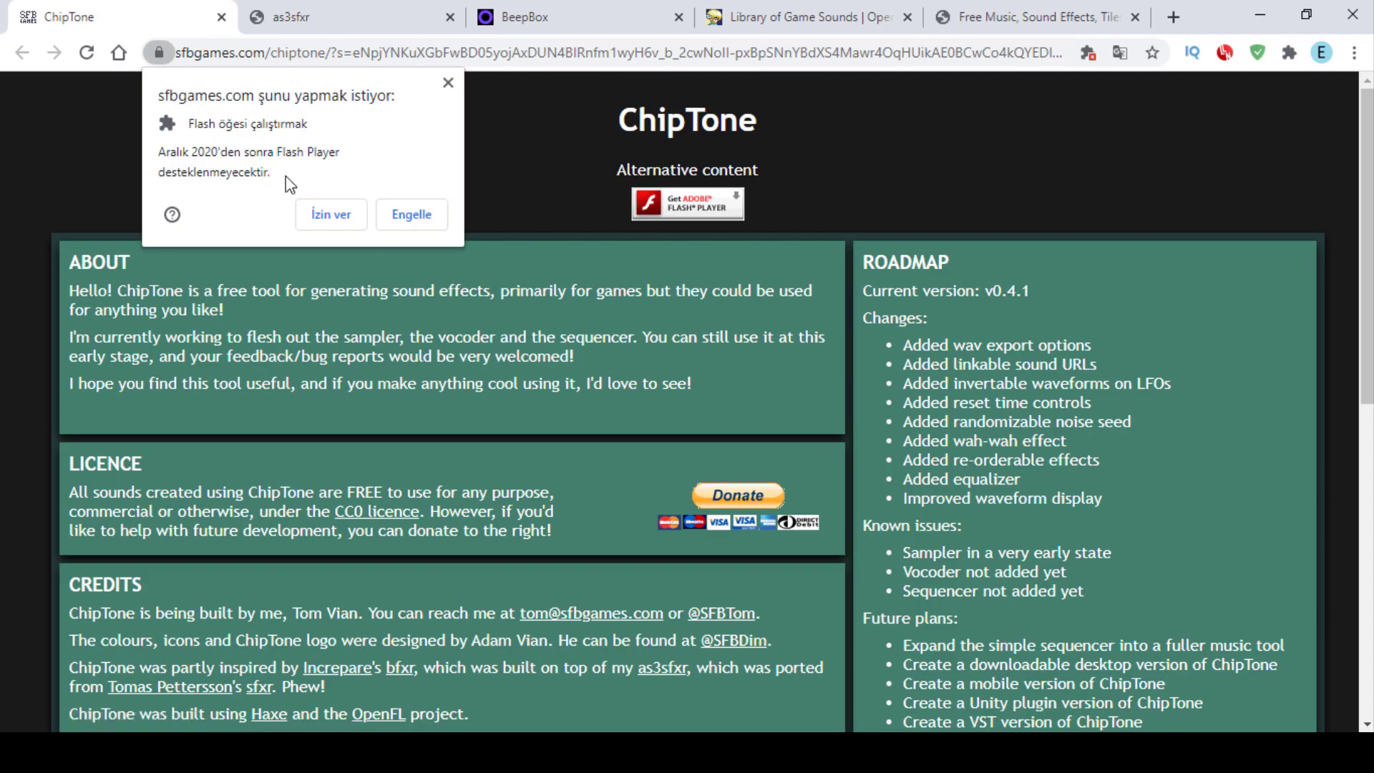
pyautogui.click(315, 211)
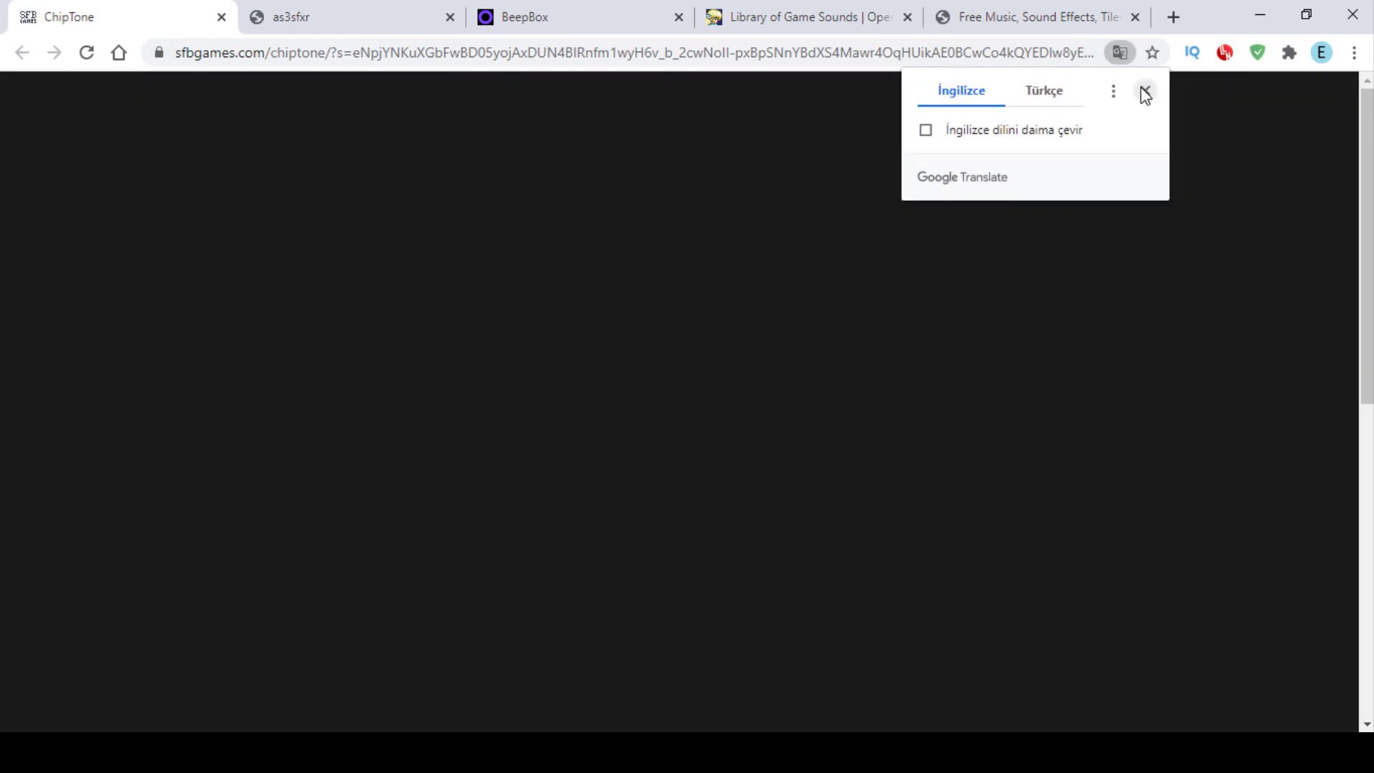
# Step: Dismiss the Google Translate offer while ChipTone finishes loading
pyautogui.click(1144, 91)
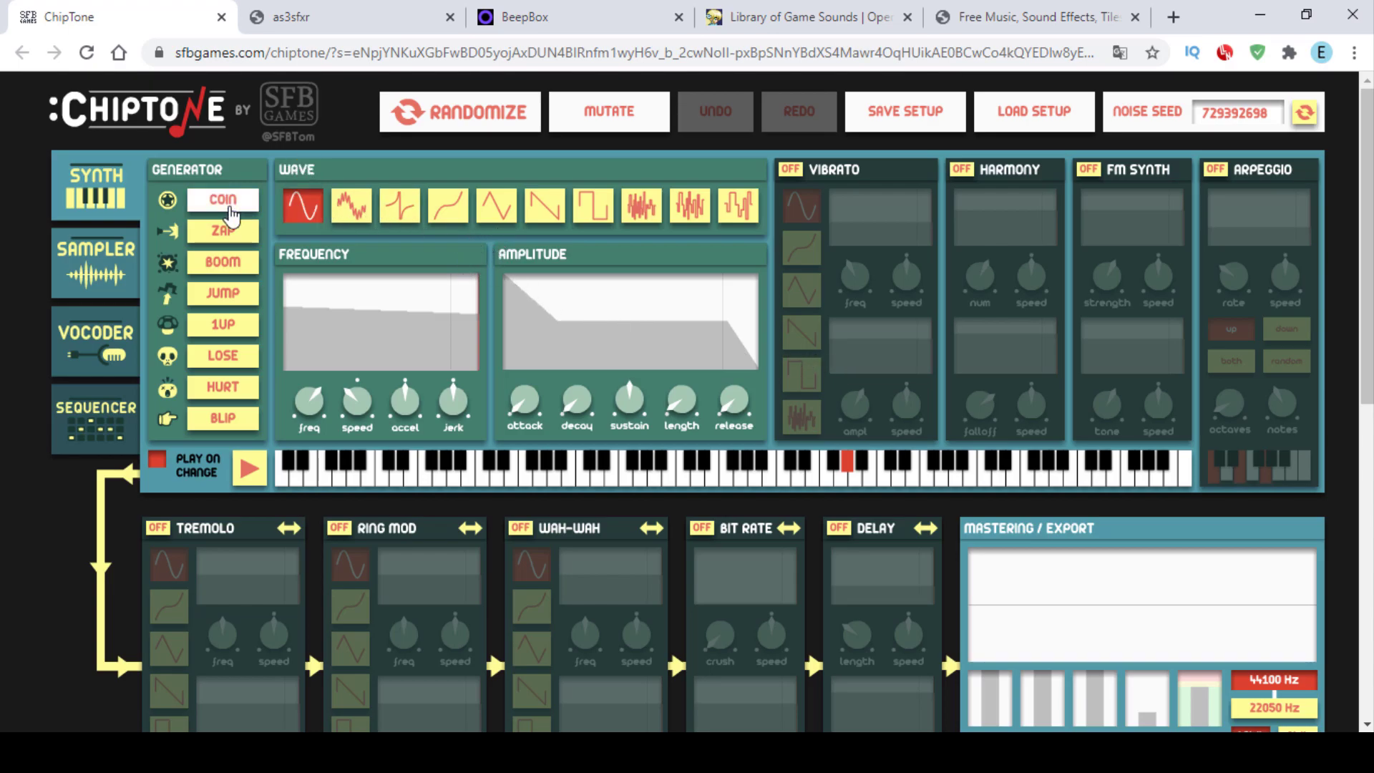
# Step: Generate a few random coin sounds and try each of the other waveform types
pyautogui.click(234, 211)
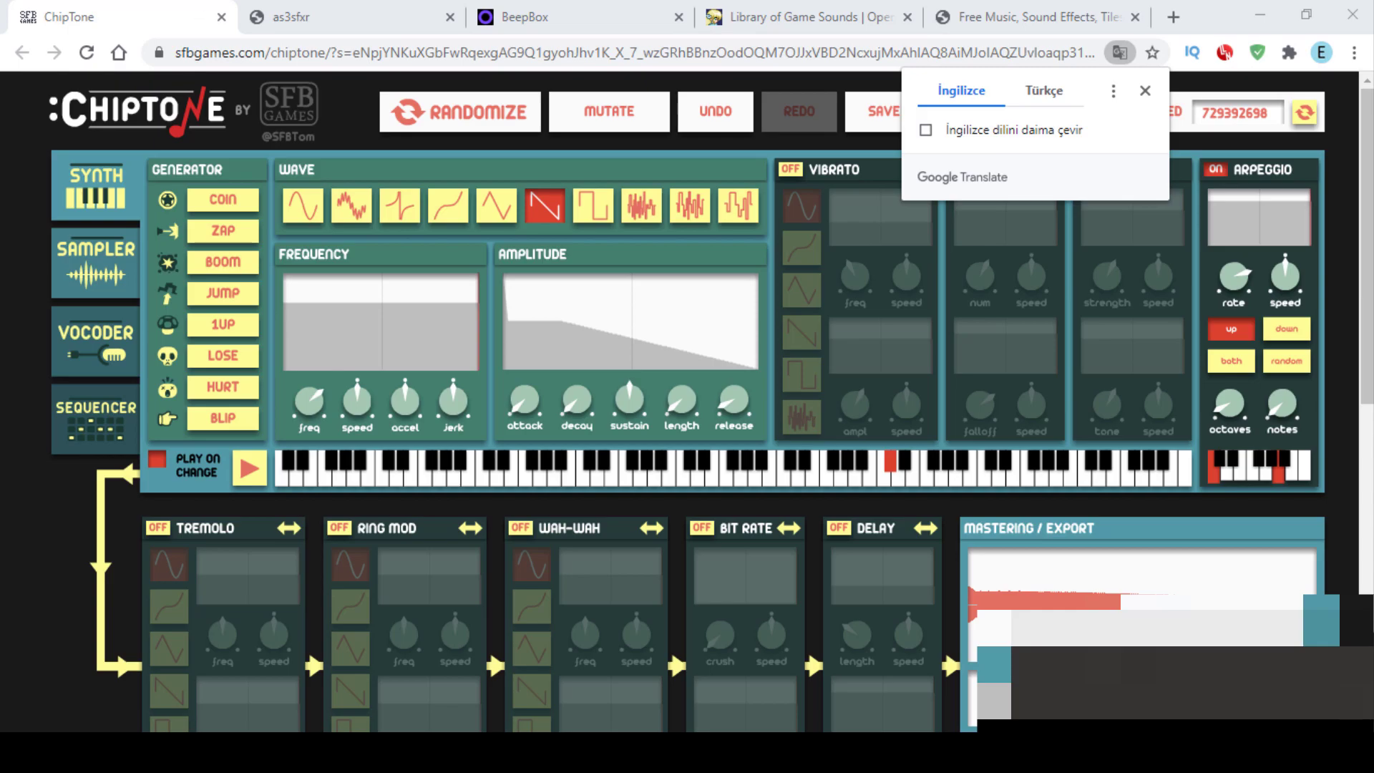
pyautogui.click(223, 199)
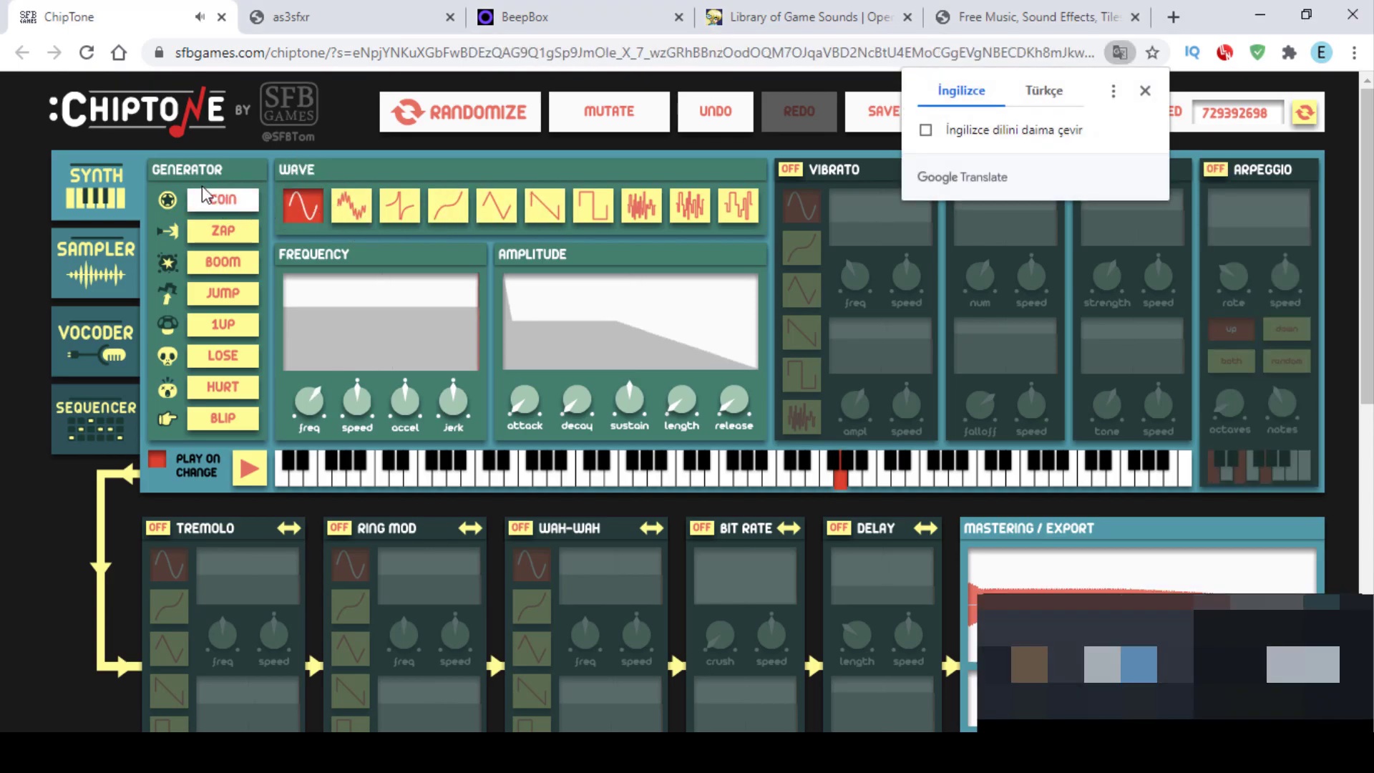
pyautogui.click(224, 202)
pyautogui.click(628, 214)
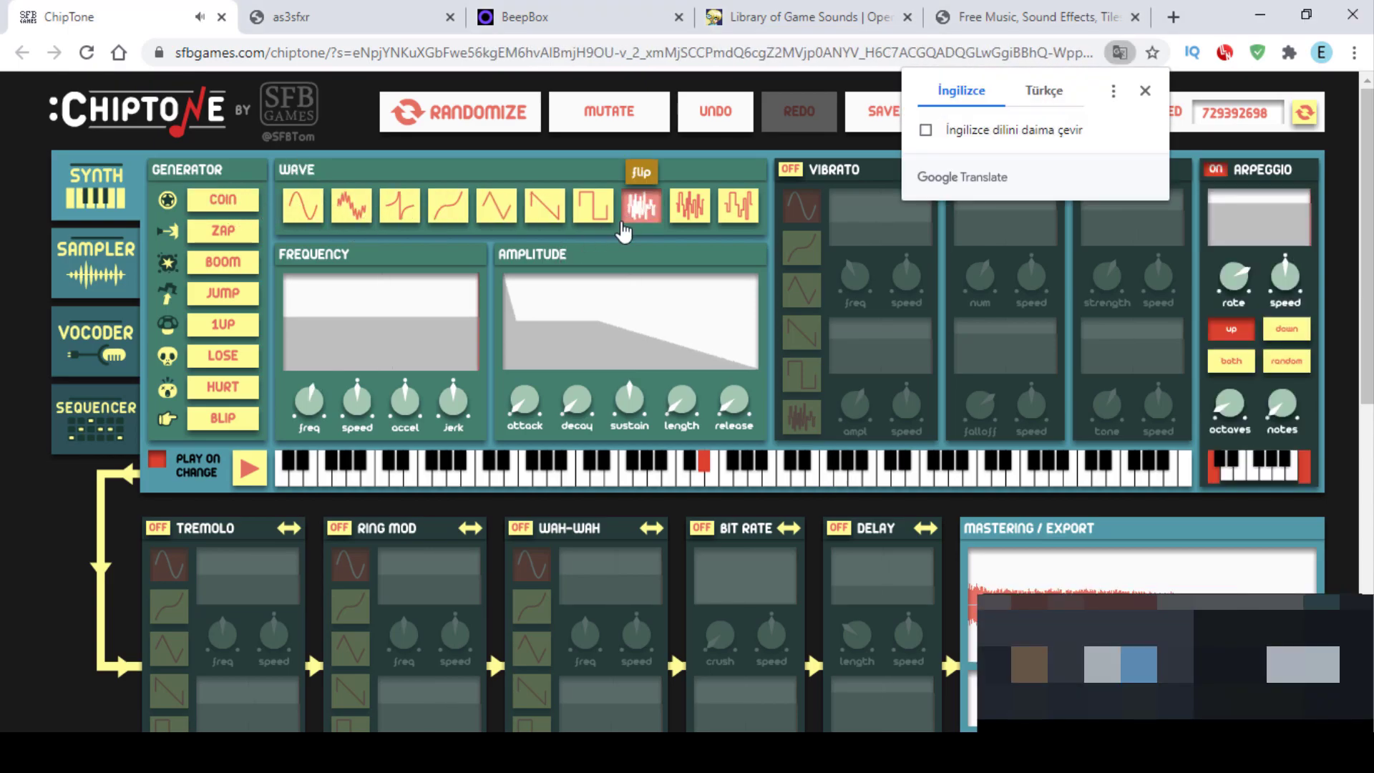
pyautogui.click(448, 206)
pyautogui.click(733, 211)
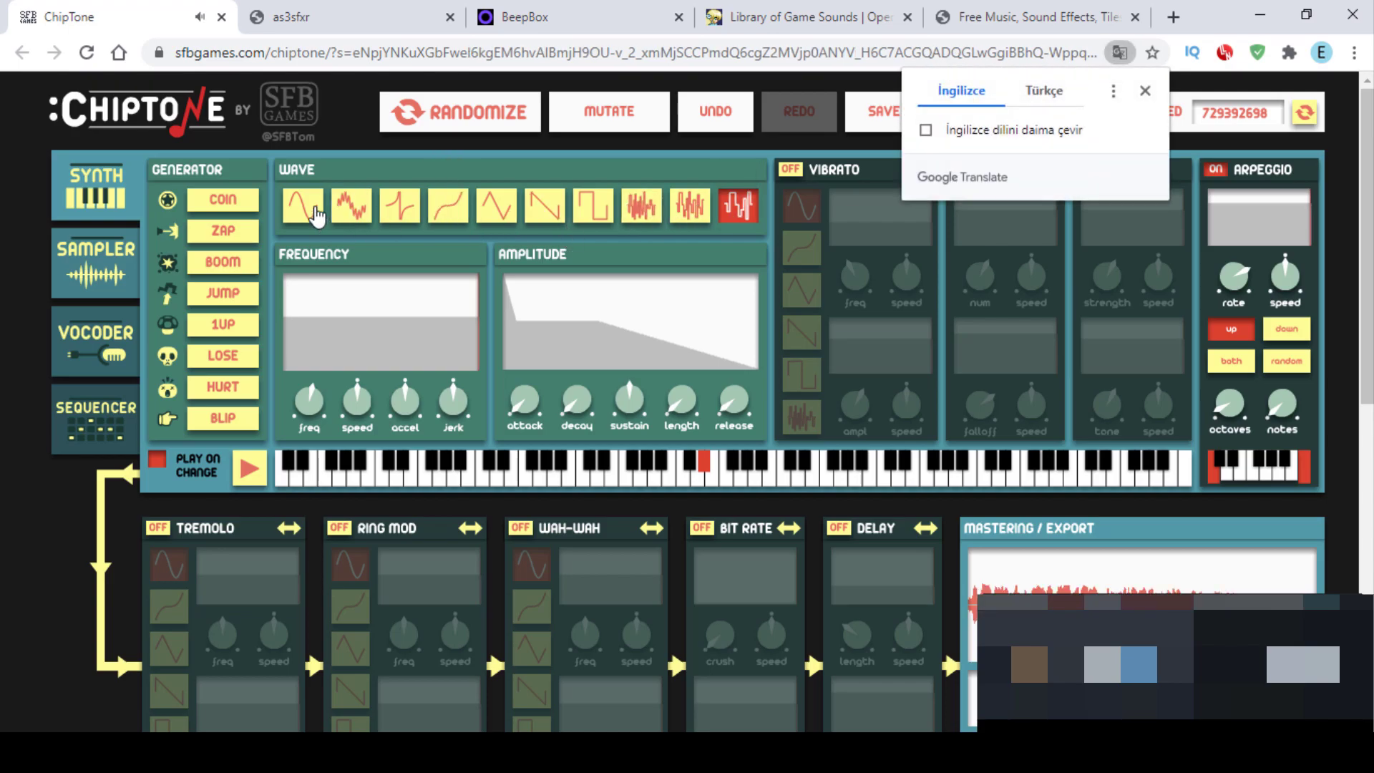
# Step: Generate a long series of further coin sound variations
pyautogui.click(215, 204)
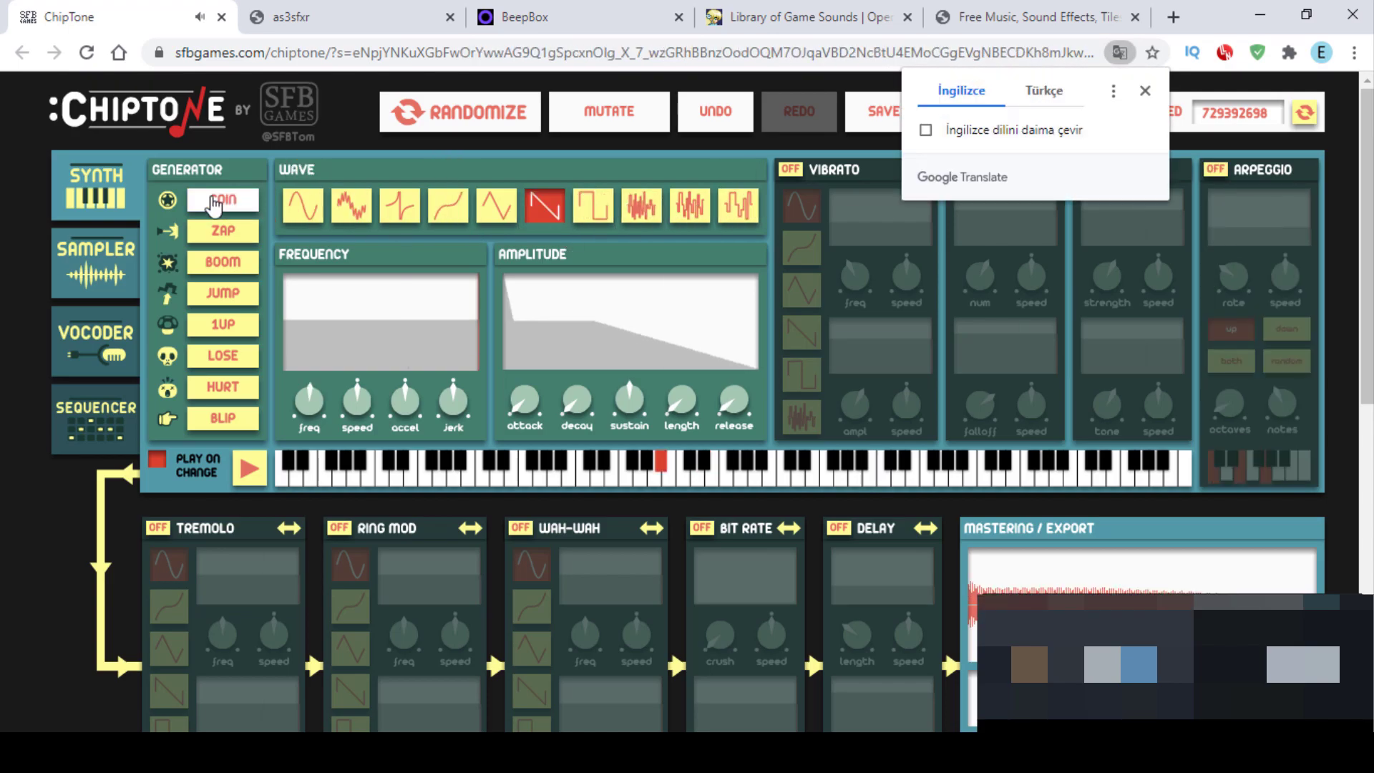
pyautogui.click(215, 204)
pyautogui.click(215, 204)
pyautogui.click(215, 204)
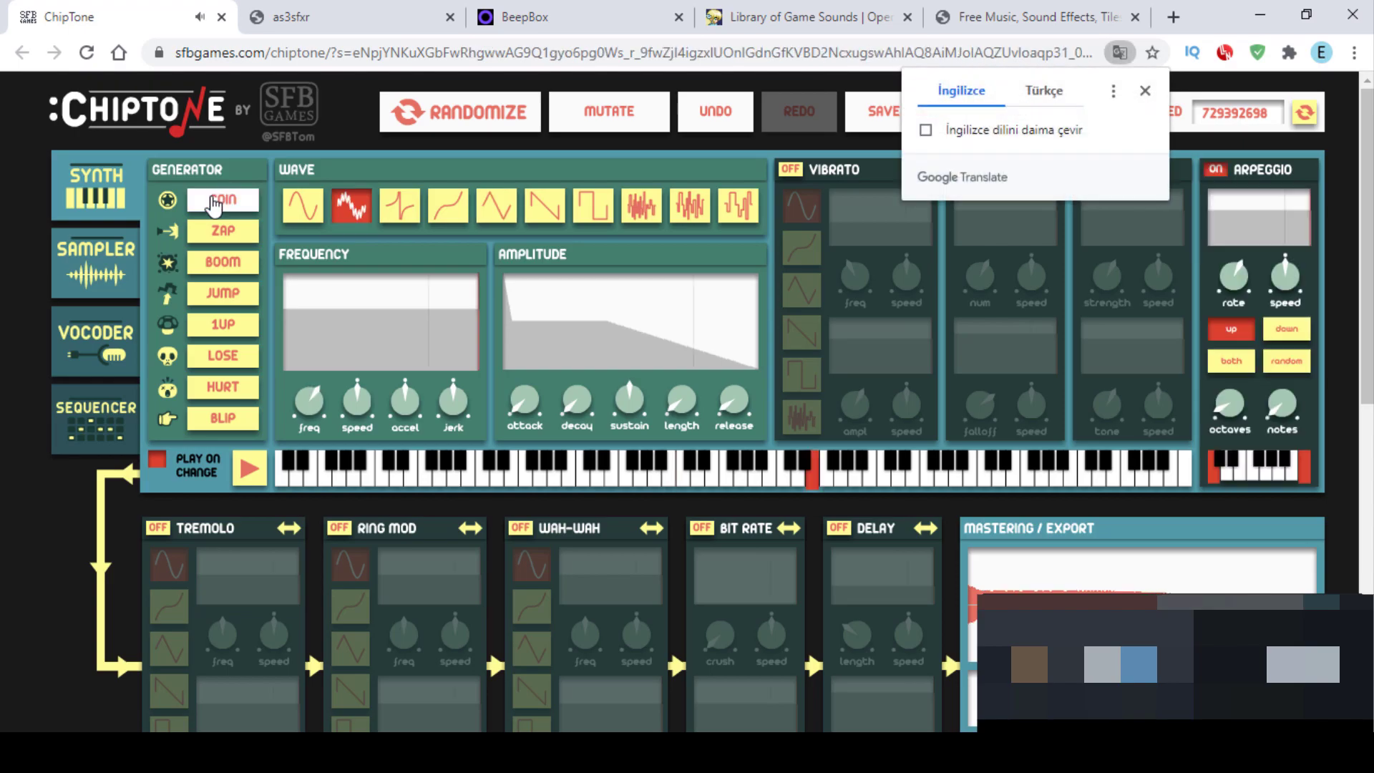
pyautogui.click(215, 204)
pyautogui.click(215, 204)
pyautogui.click(215, 204)
pyautogui.click(214, 204)
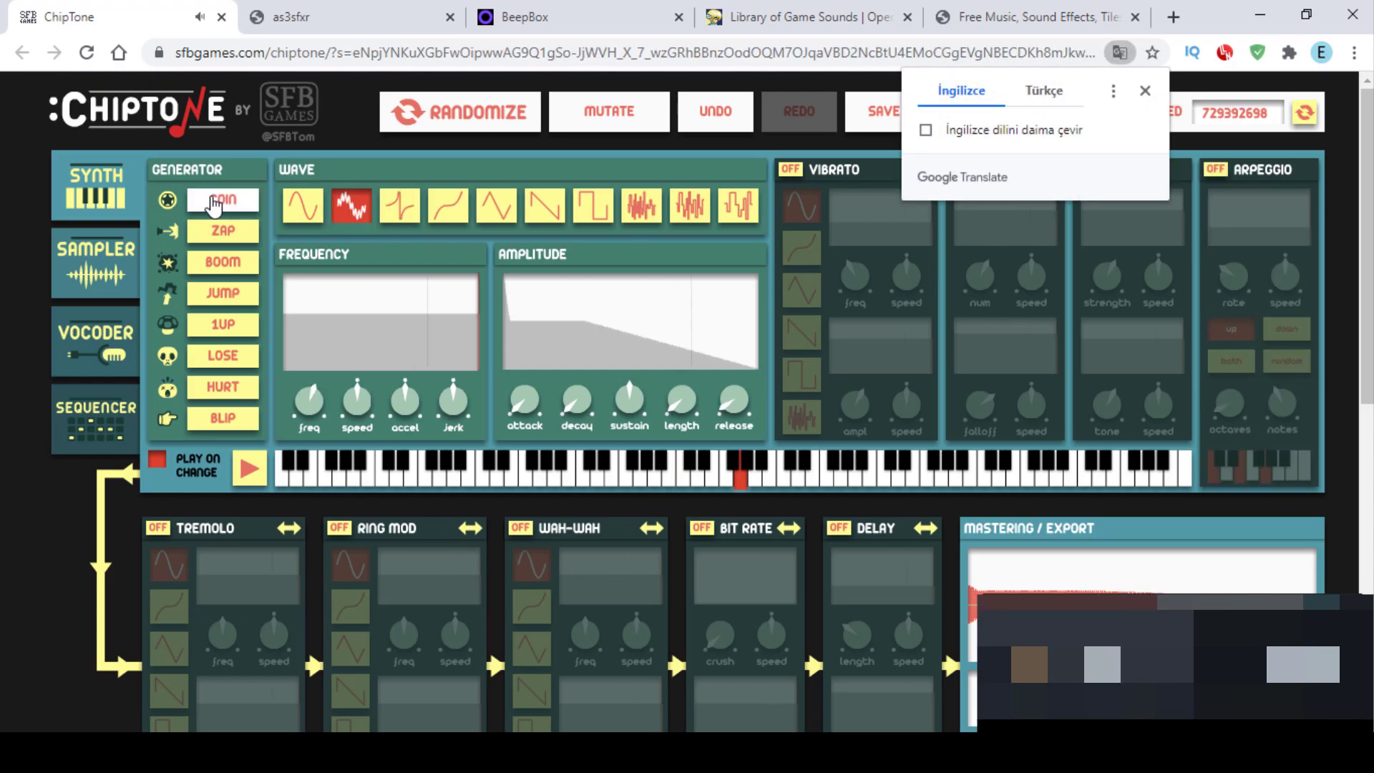
pyautogui.click(215, 204)
pyautogui.click(215, 204)
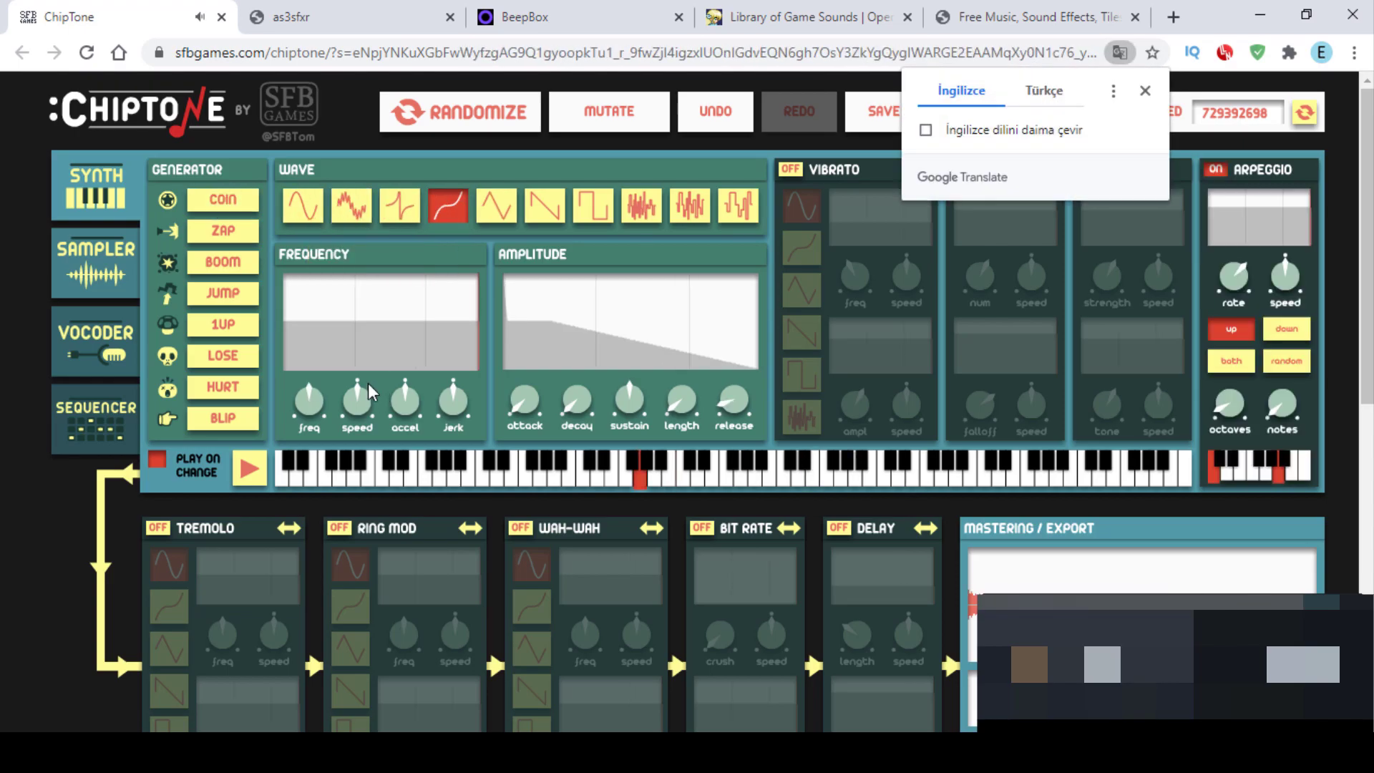
# Step: Tune the frequency sweep speed, set a roughly 0.63 s attack, and move the amplitude peak earlier
pyautogui.moveTo(357, 395); pyautogui.dragTo(344, 376)
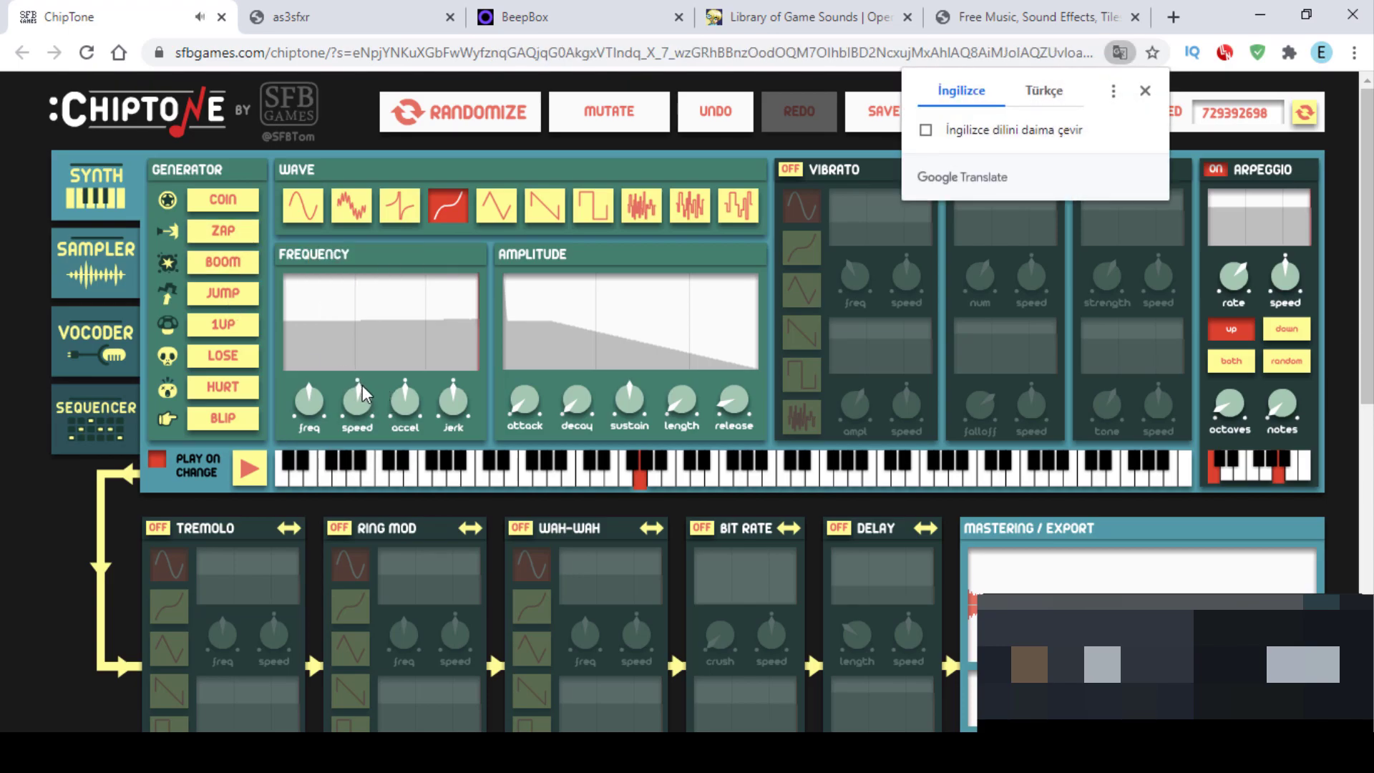
pyautogui.moveTo(404, 398); pyautogui.dragTo(408, 398)
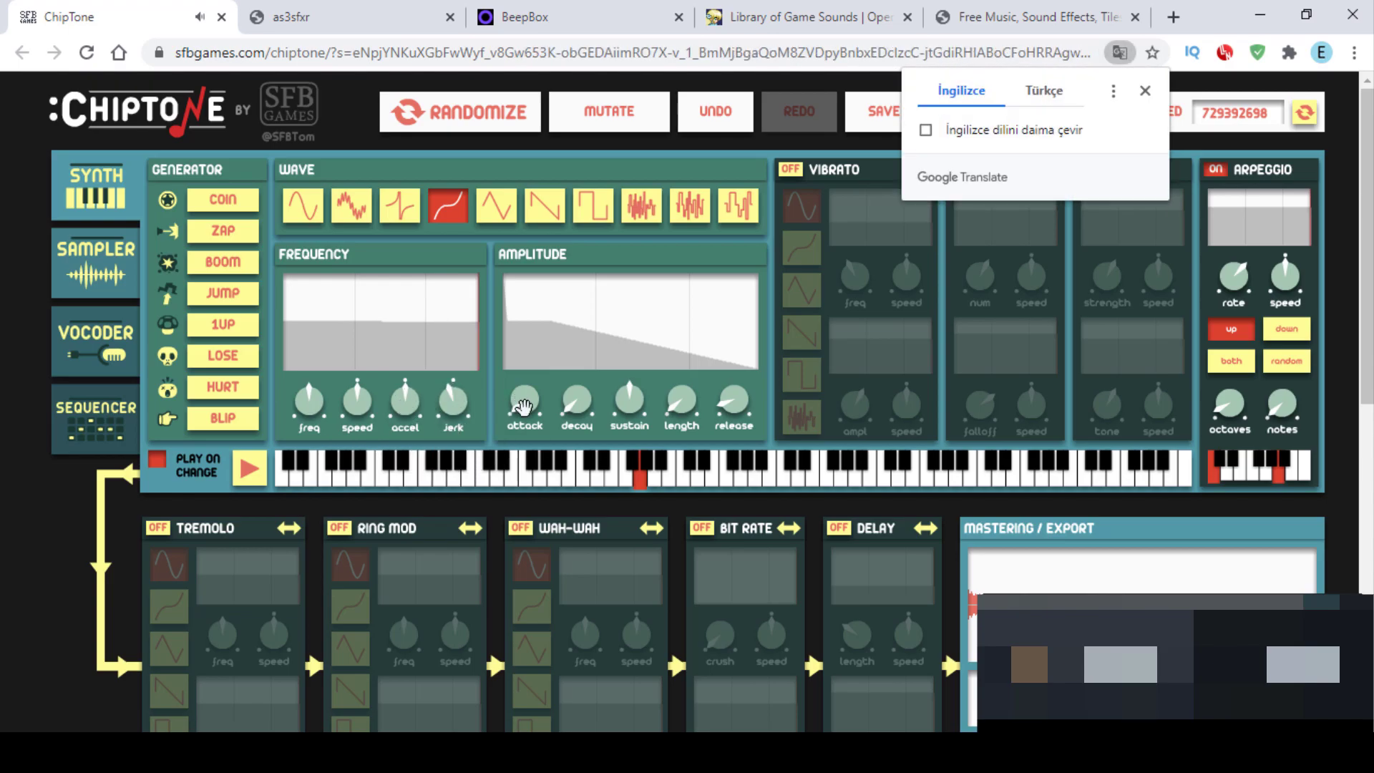
pyautogui.moveTo(525, 398)
pyautogui.mouseDown()
pyautogui.moveTo(528, 386)
pyautogui.moveTo(604, 425)
pyautogui.mouseUp()
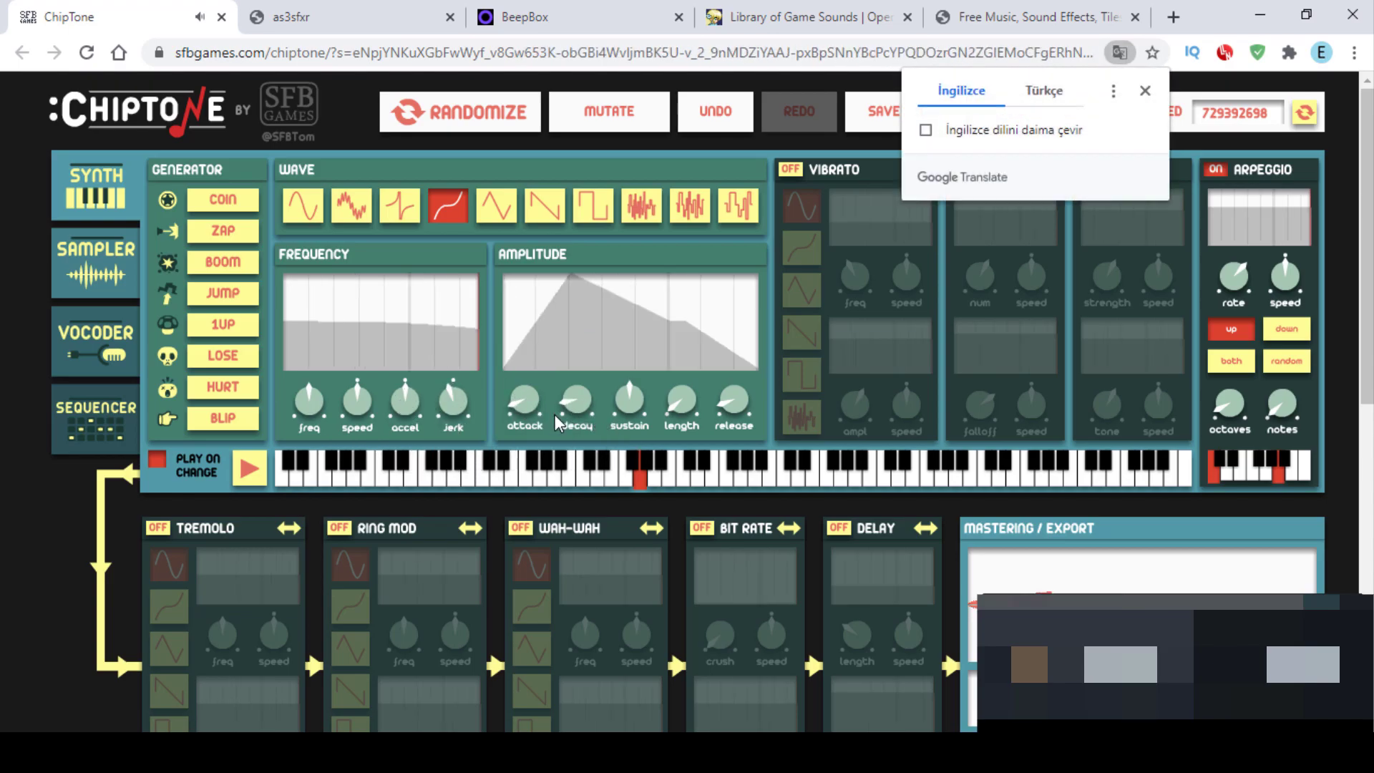
pyautogui.moveTo(525, 399); pyautogui.dragTo(524, 395)
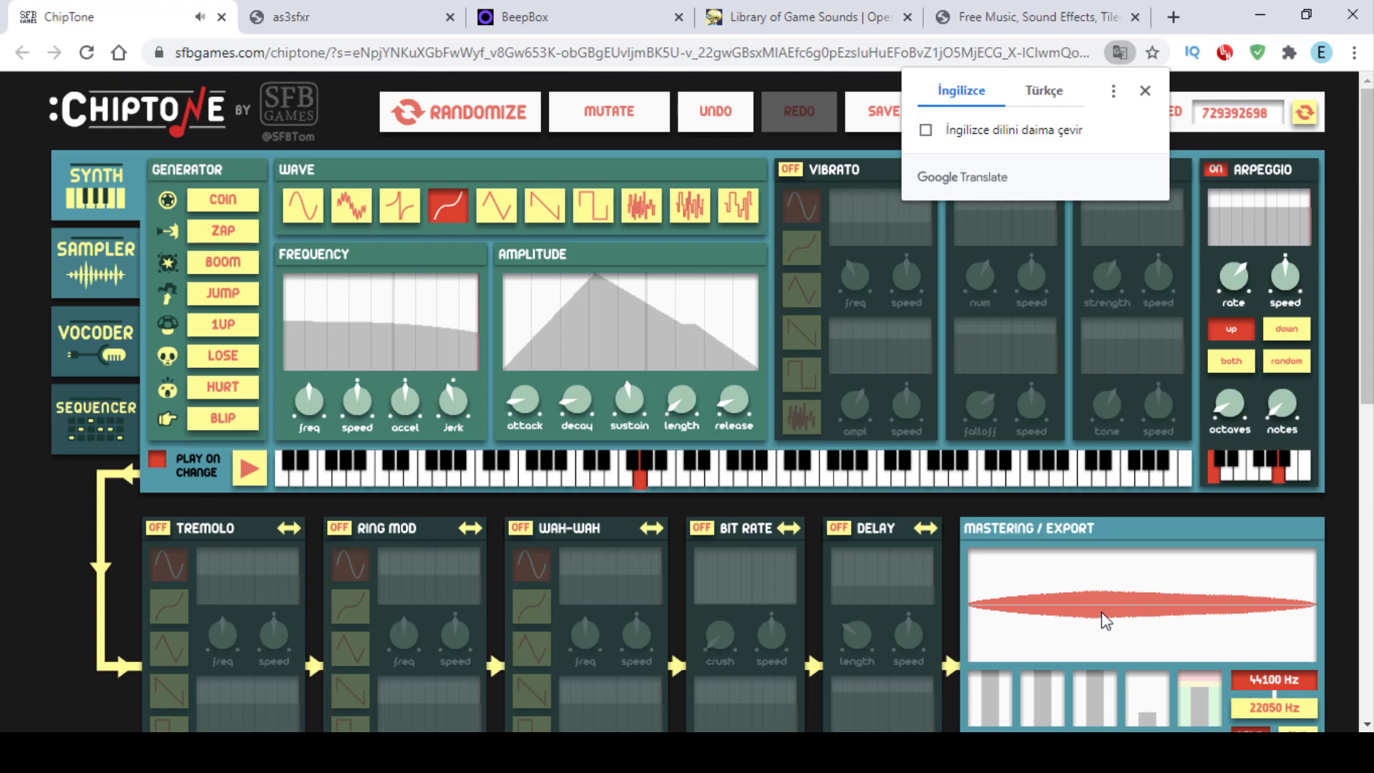
pyautogui.moveTo(734, 399); pyautogui.dragTo(734, 390)
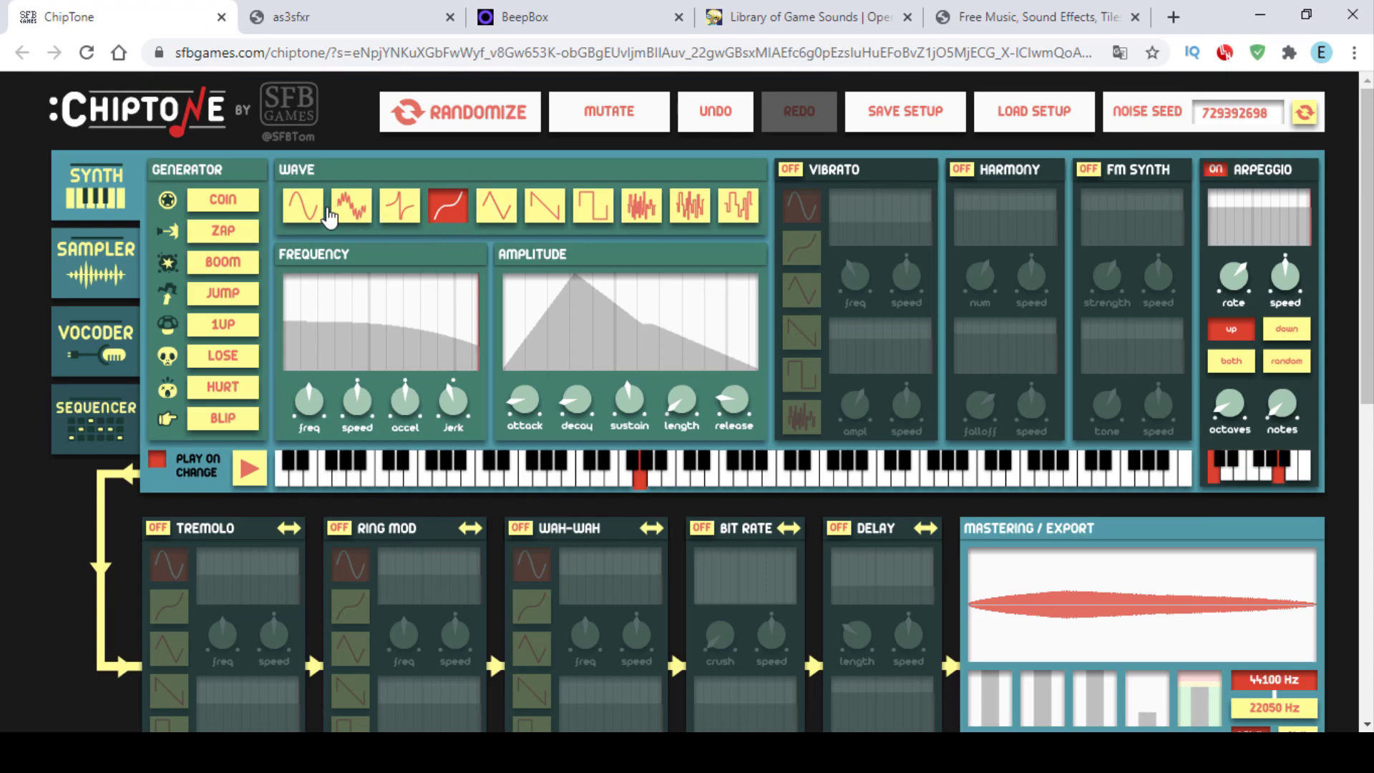
# Step: Switch the oscillator to a sine wave and generate several random ZAP sounds
pyautogui.click(349, 211)
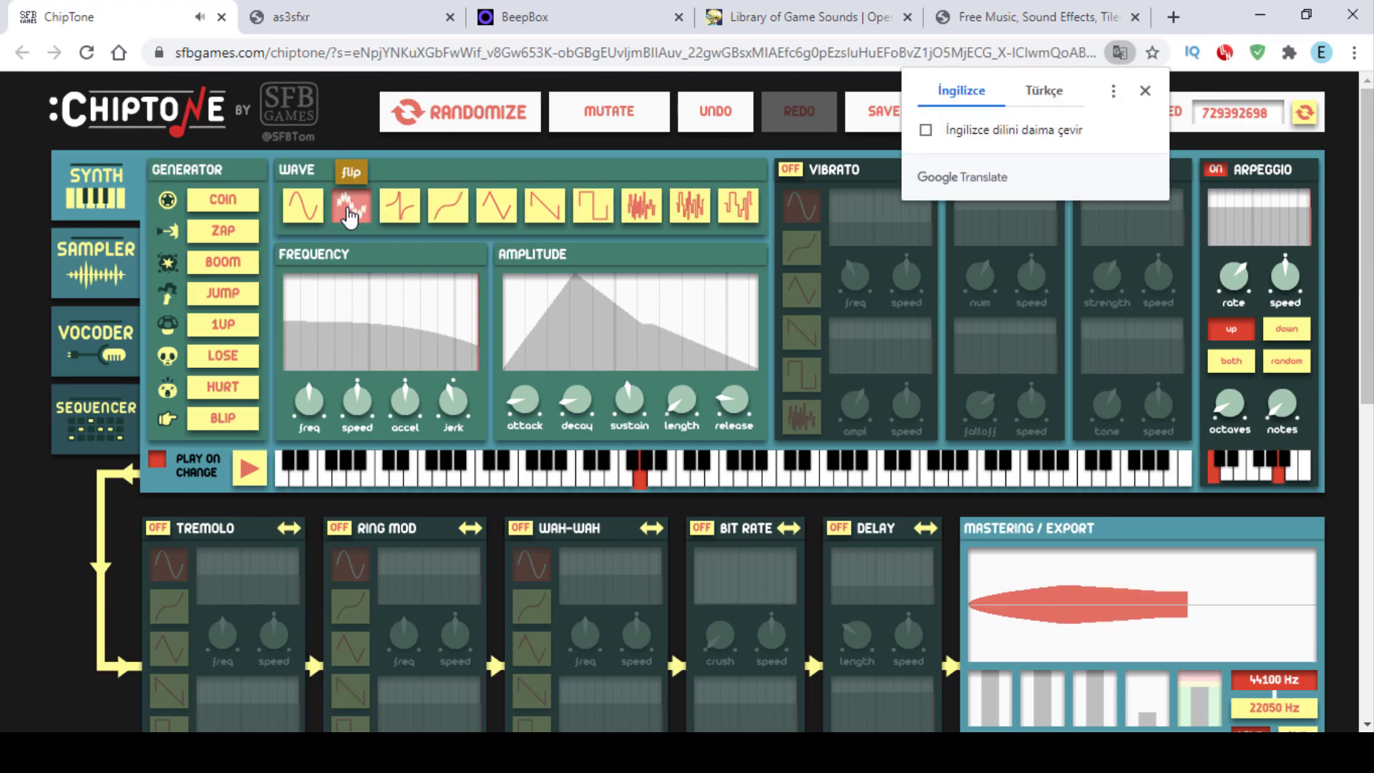
pyautogui.click(303, 206)
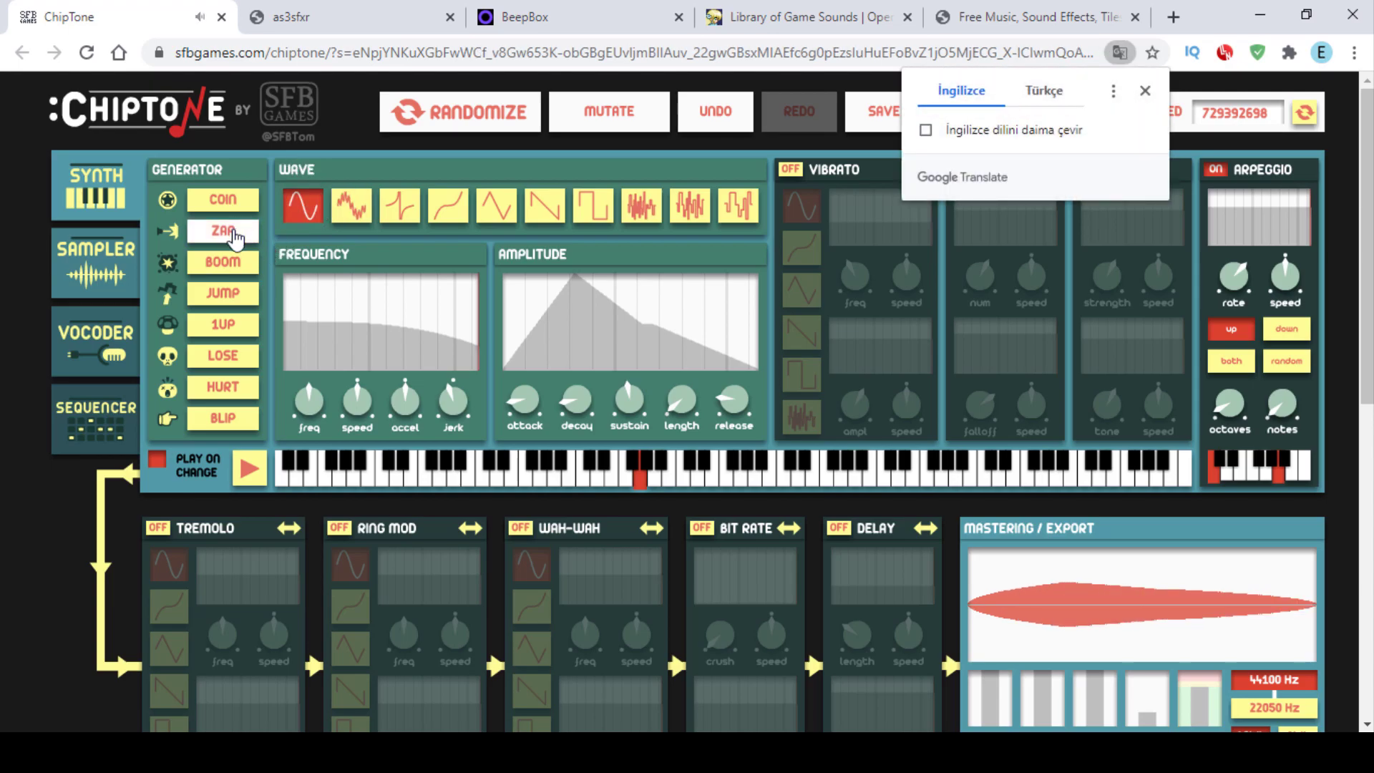
pyautogui.click(233, 237)
pyautogui.click(232, 236)
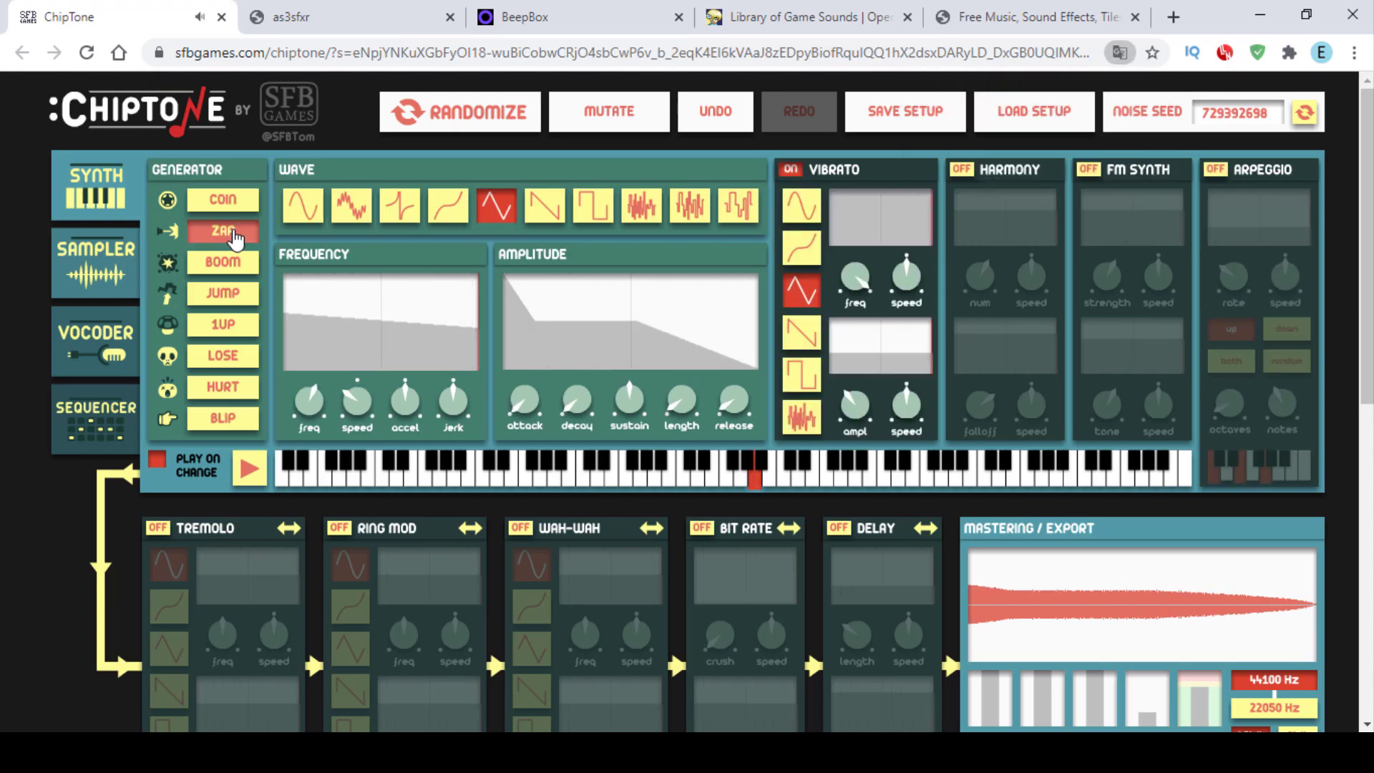
pyautogui.click(233, 236)
pyautogui.click(232, 236)
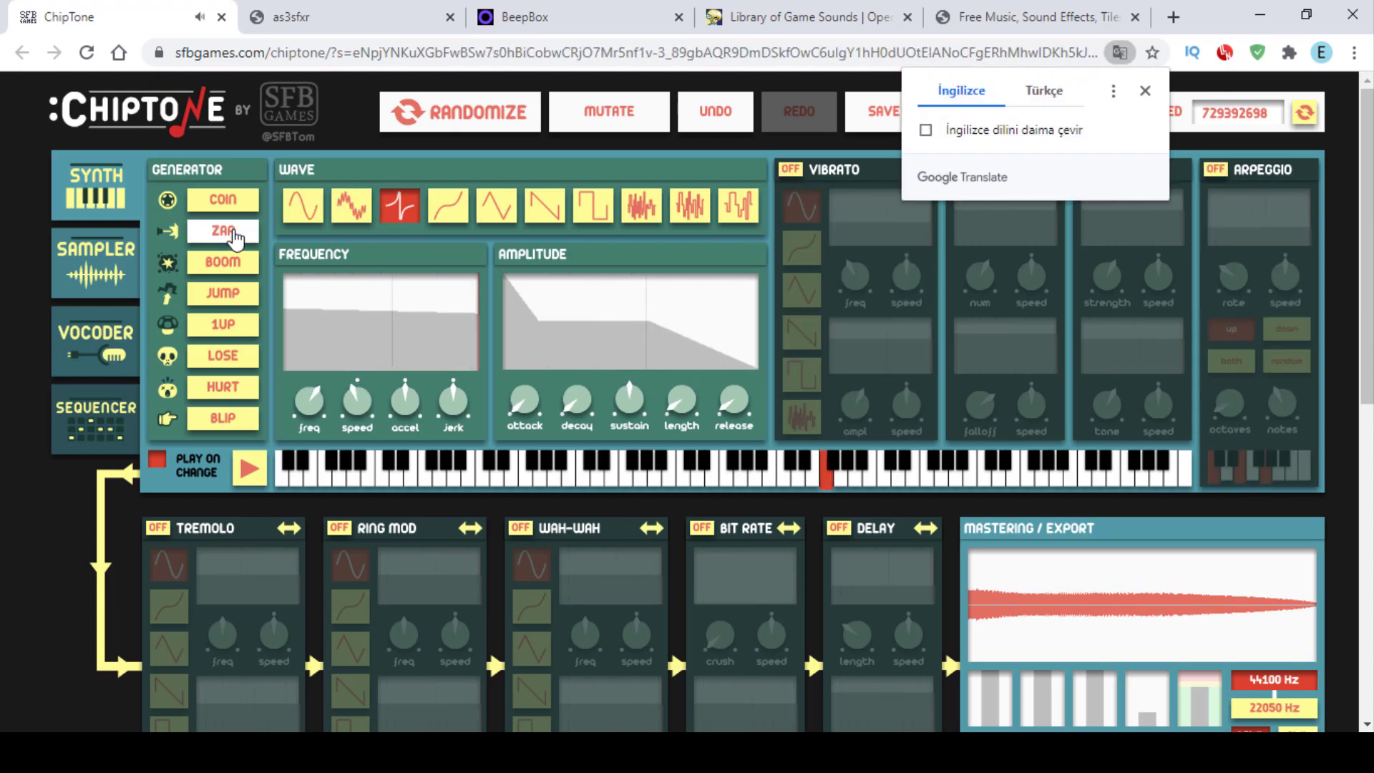
pyautogui.click(232, 236)
pyautogui.click(233, 236)
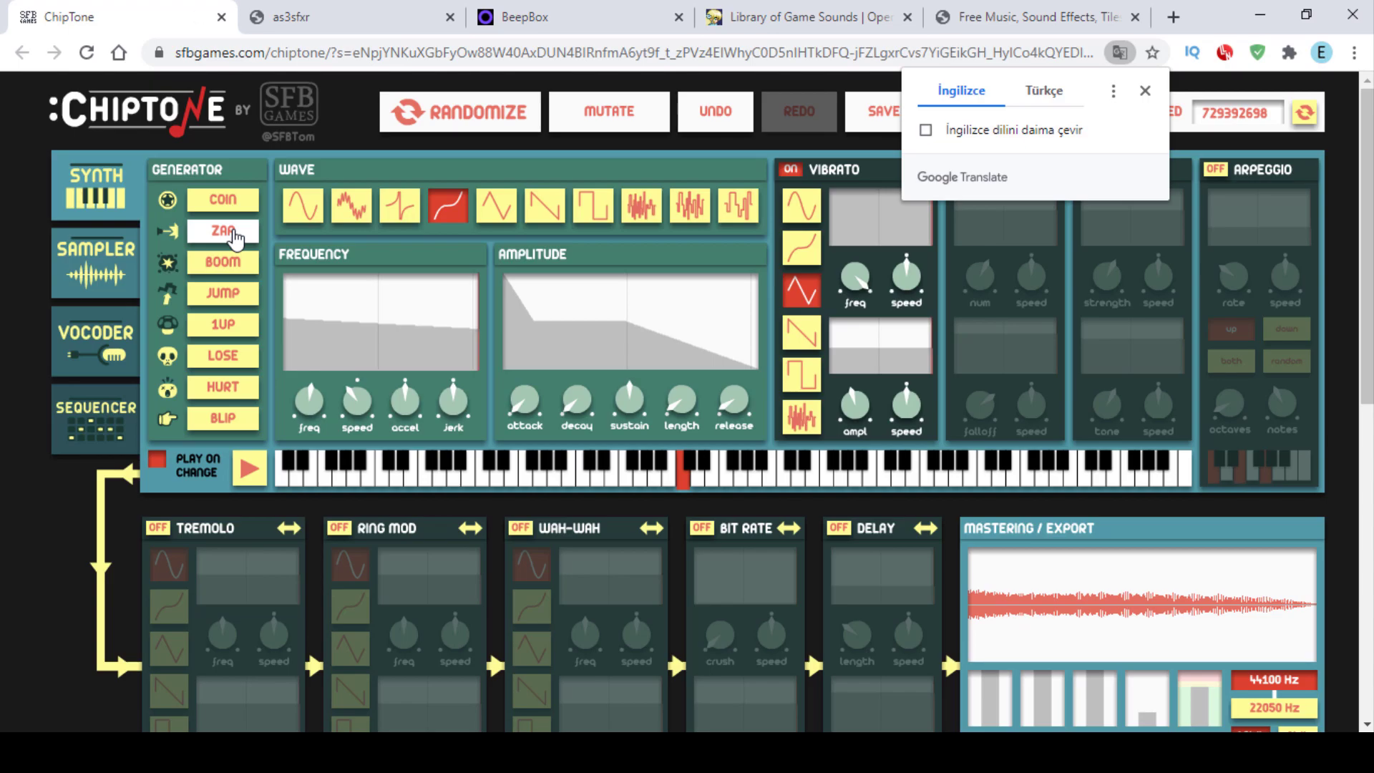
pyautogui.click(234, 236)
pyautogui.click(234, 237)
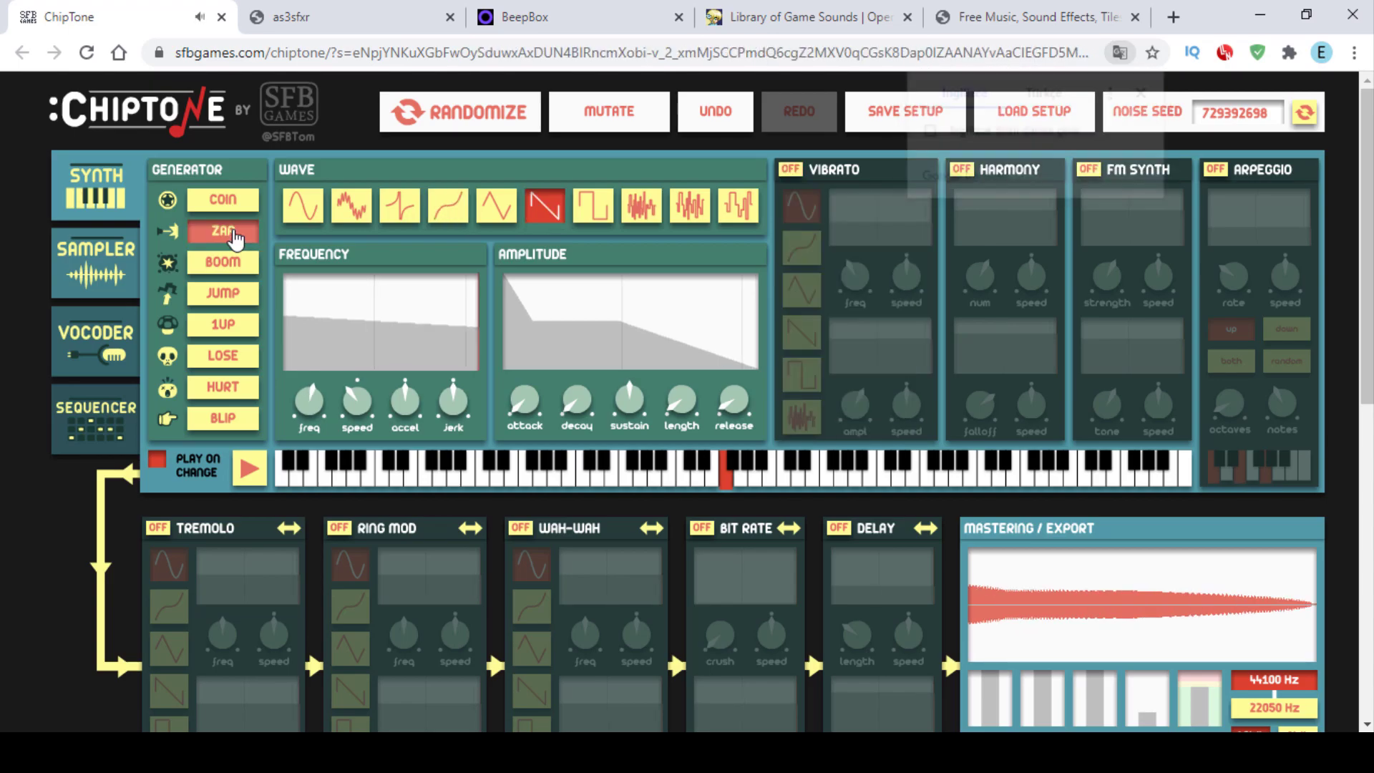
pyautogui.click(234, 236)
# Step: Generate several random BOOM, JUMP and 1UP sound effects
pyautogui.click(254, 266)
pyautogui.click(254, 266)
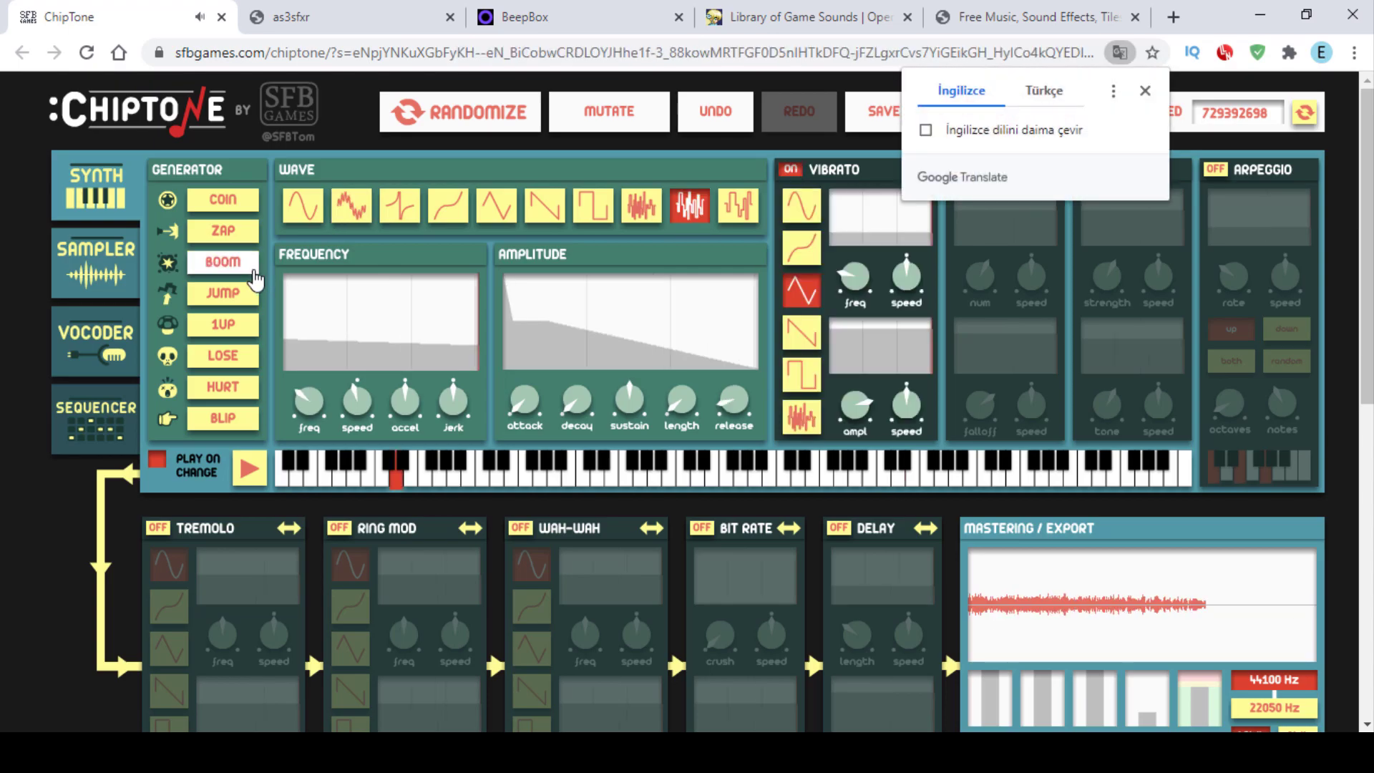
pyautogui.click(254, 266)
pyautogui.click(253, 307)
pyautogui.click(254, 308)
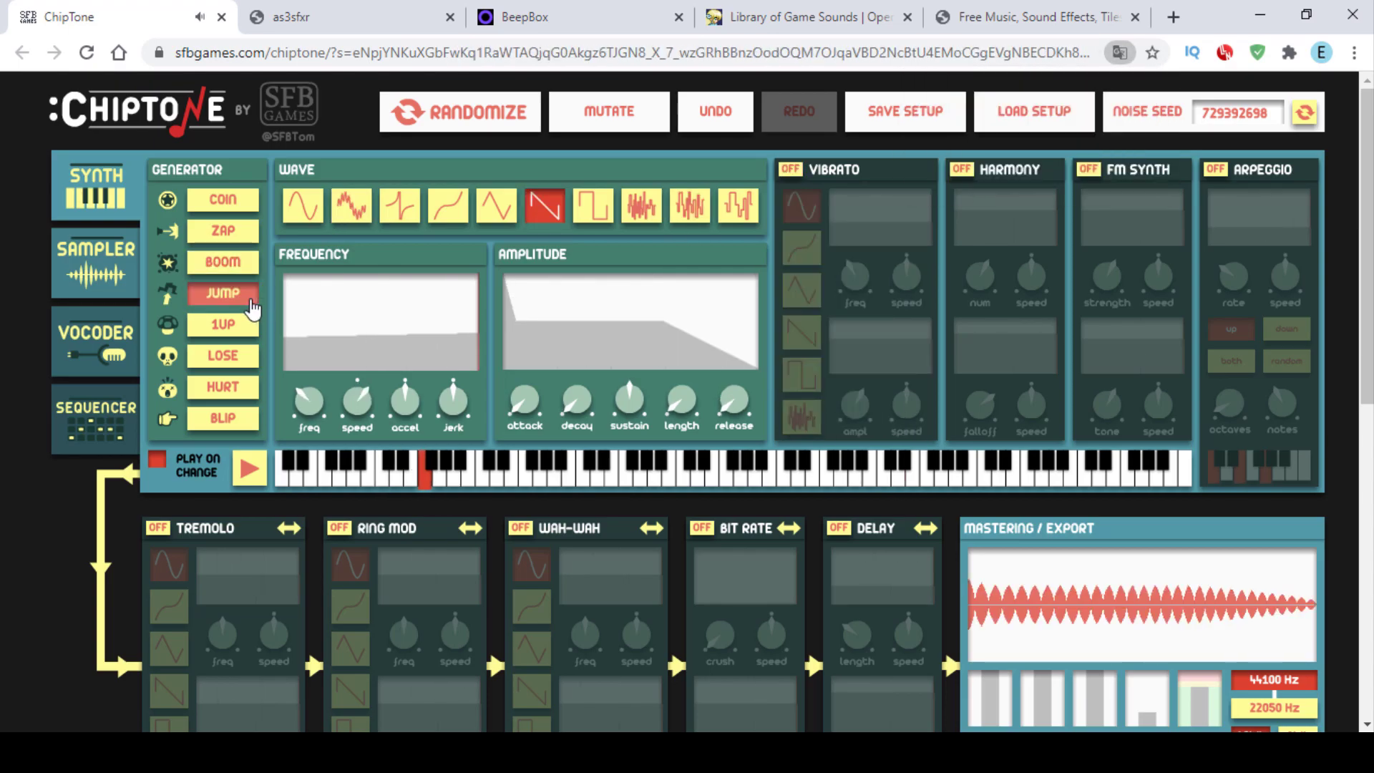
pyautogui.click(253, 308)
pyautogui.click(252, 308)
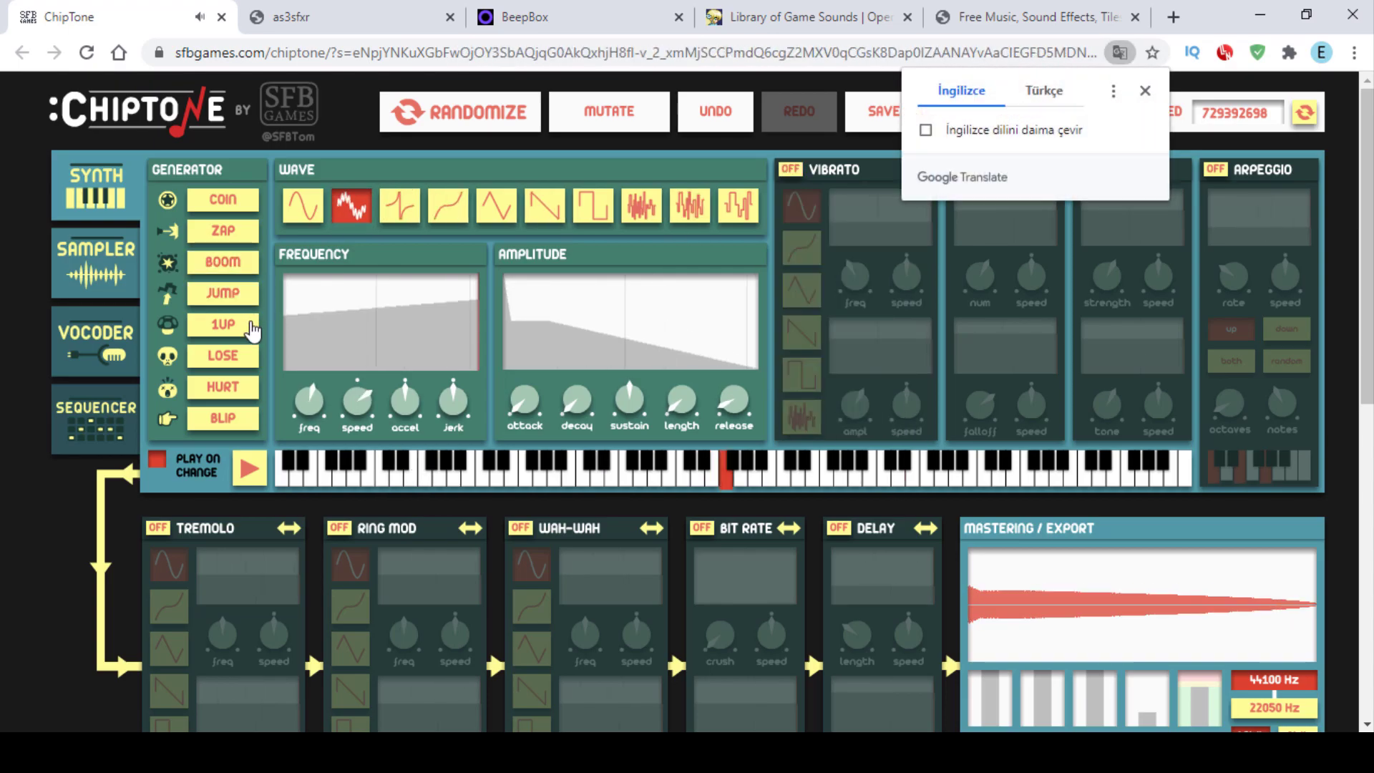
pyautogui.click(249, 326)
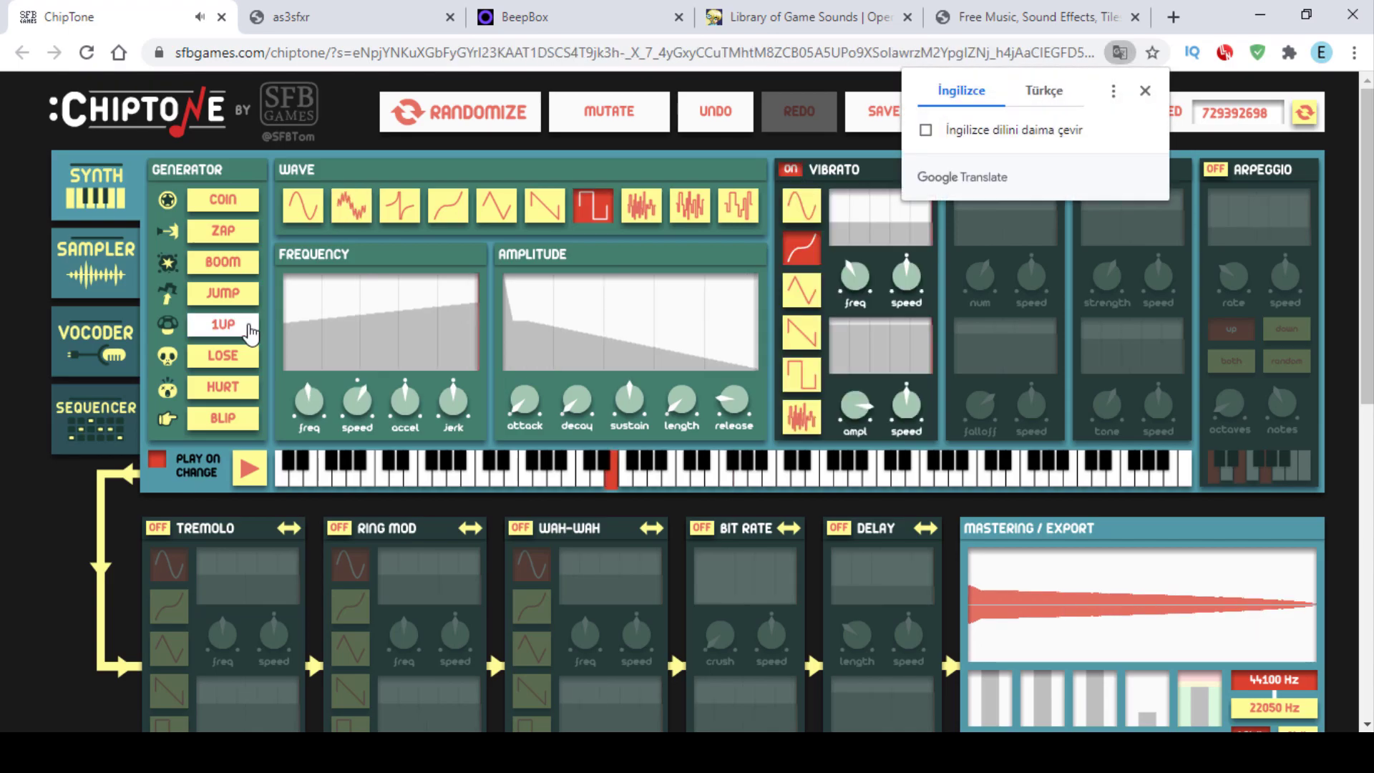
pyautogui.click(249, 331)
pyautogui.click(248, 332)
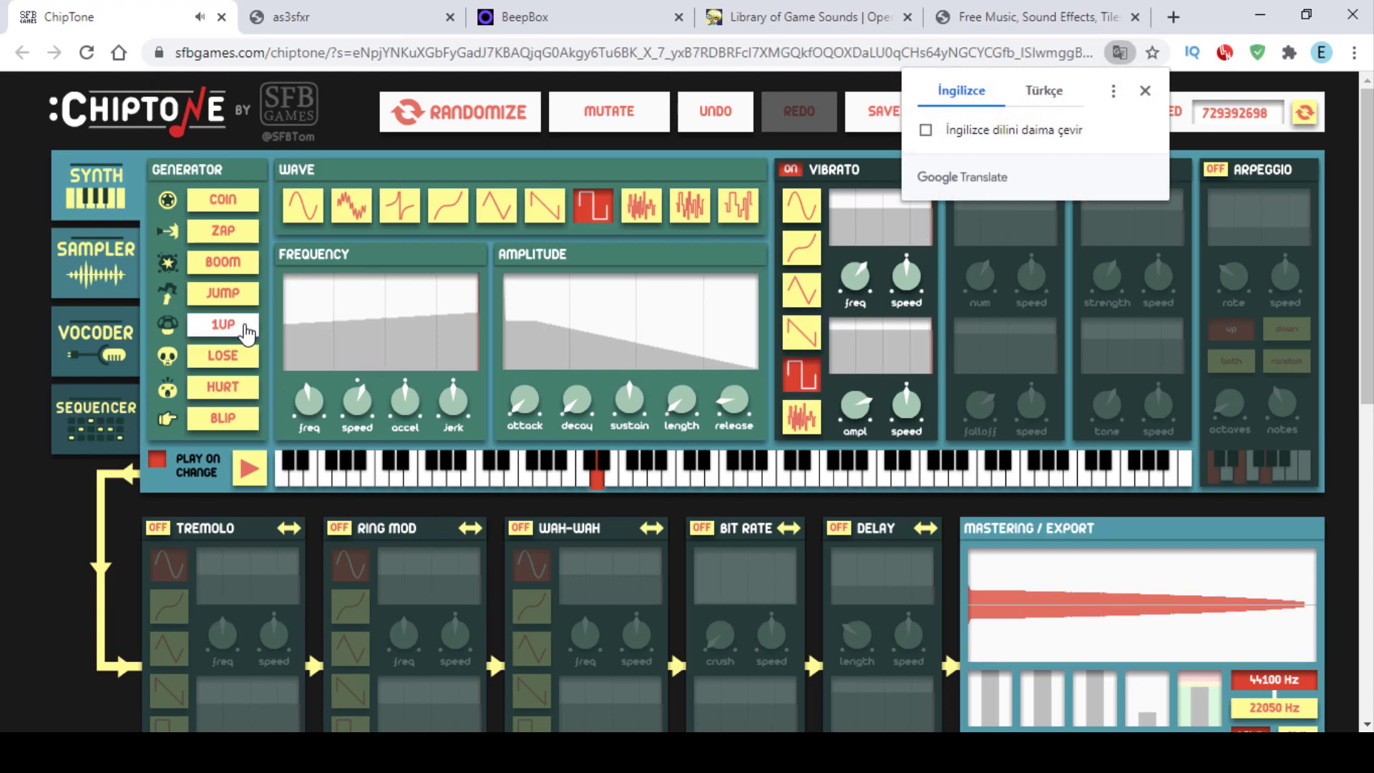
# Step: Generate random LOSE, HURT and BLIP sound effects
pyautogui.click(222, 357)
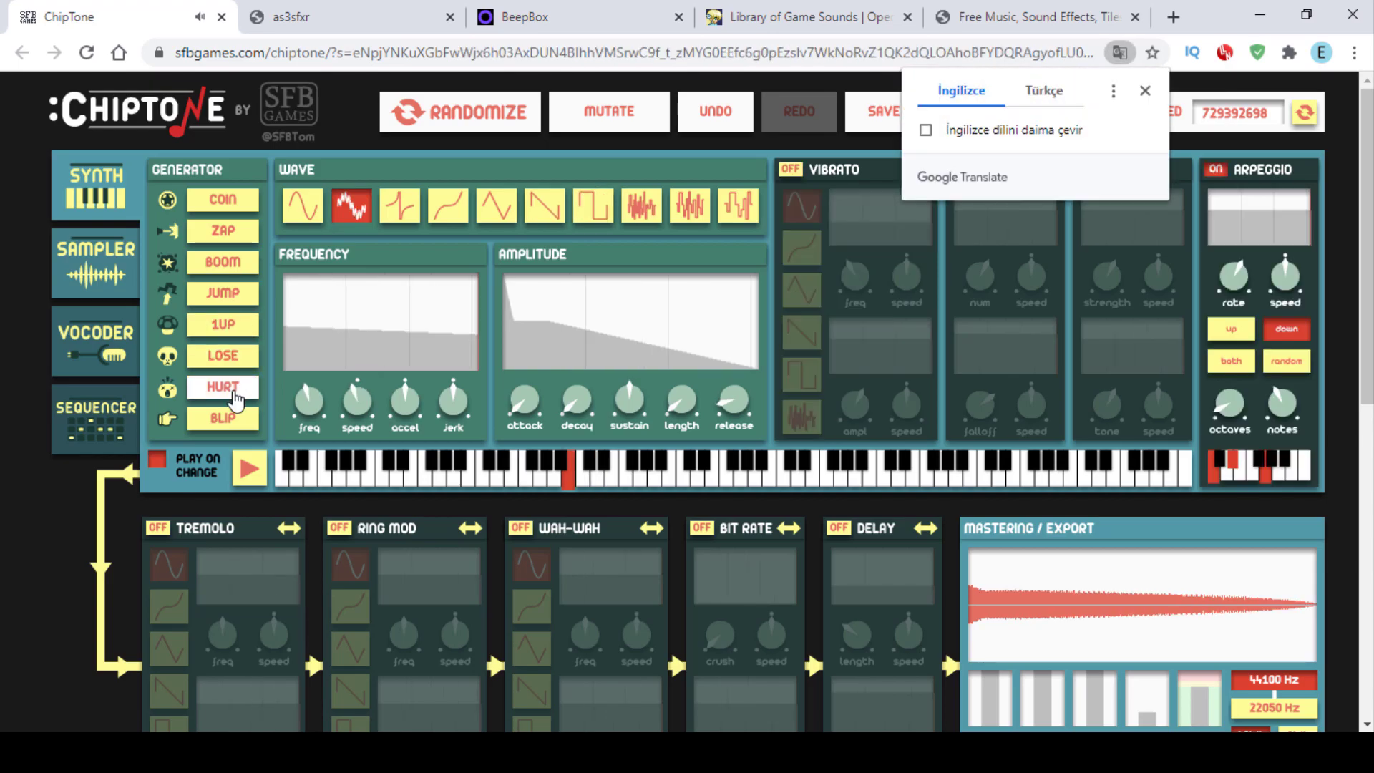
pyautogui.click(235, 396)
pyautogui.click(235, 393)
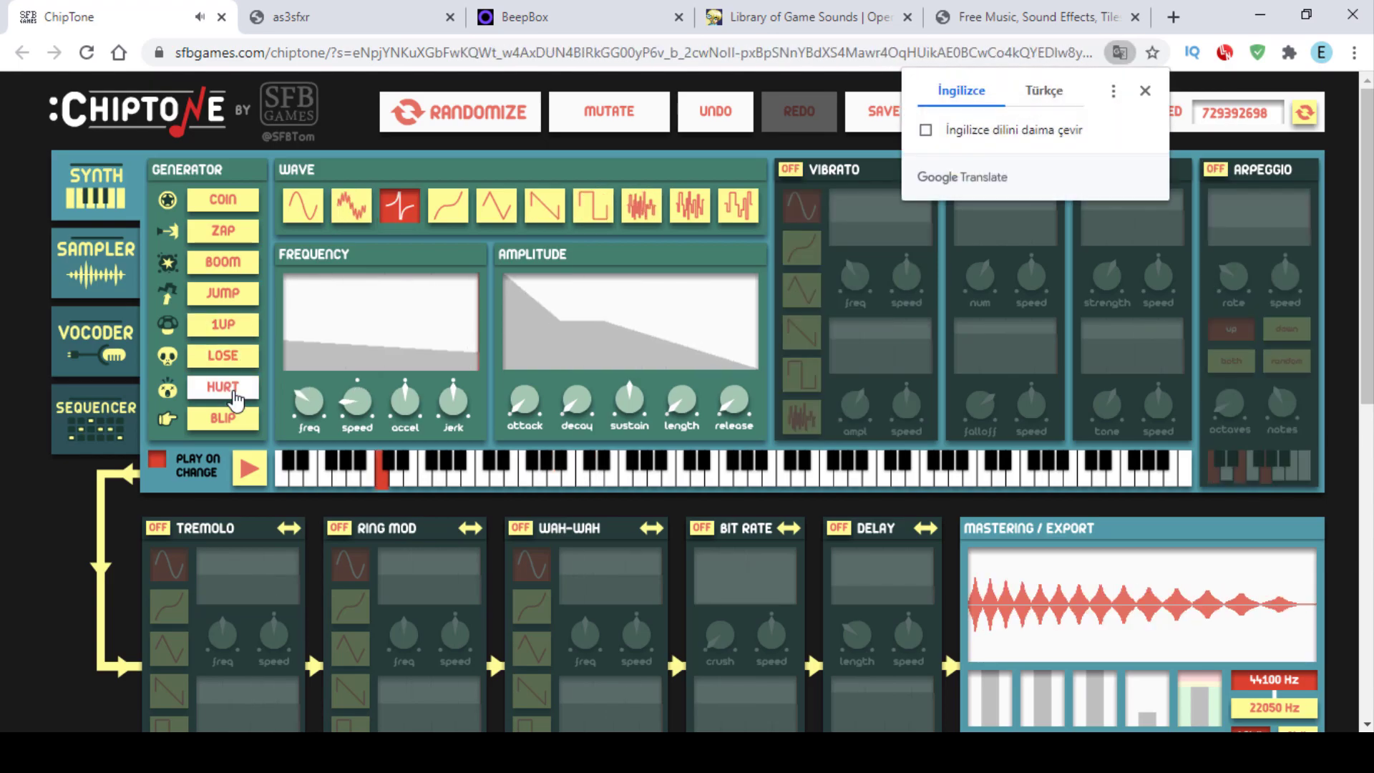
pyautogui.click(235, 392)
pyautogui.click(235, 392)
pyautogui.click(239, 423)
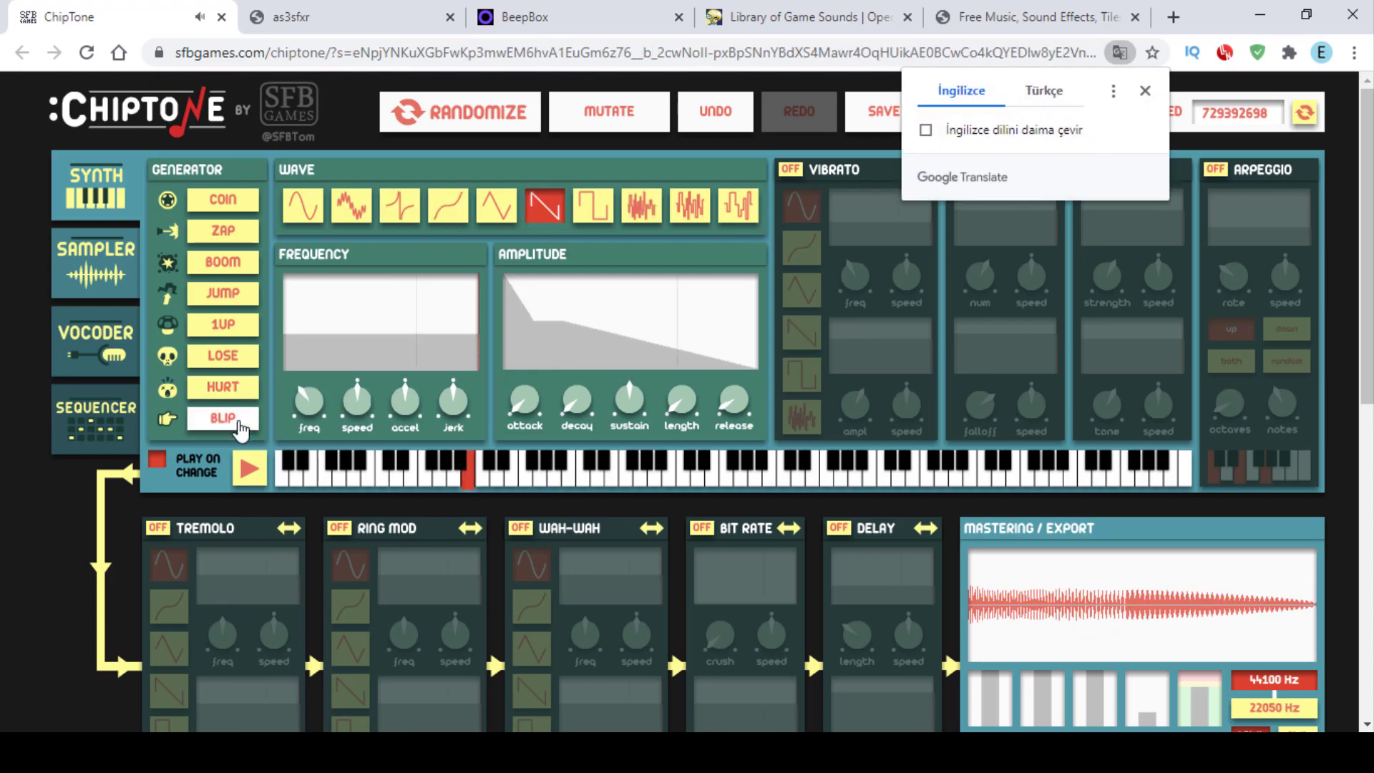
pyautogui.click(239, 422)
pyautogui.click(239, 422)
pyautogui.click(240, 429)
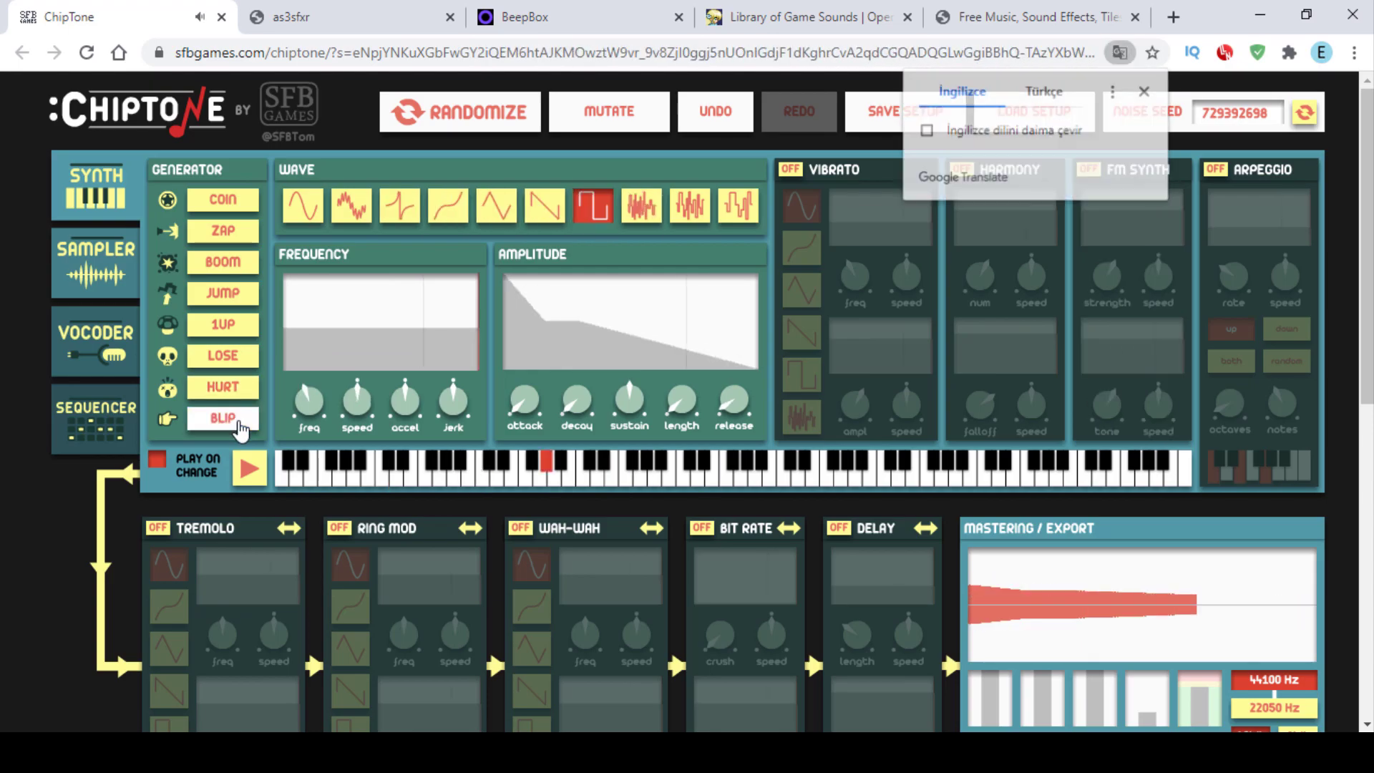
pyautogui.click(247, 366)
pyautogui.click(247, 366)
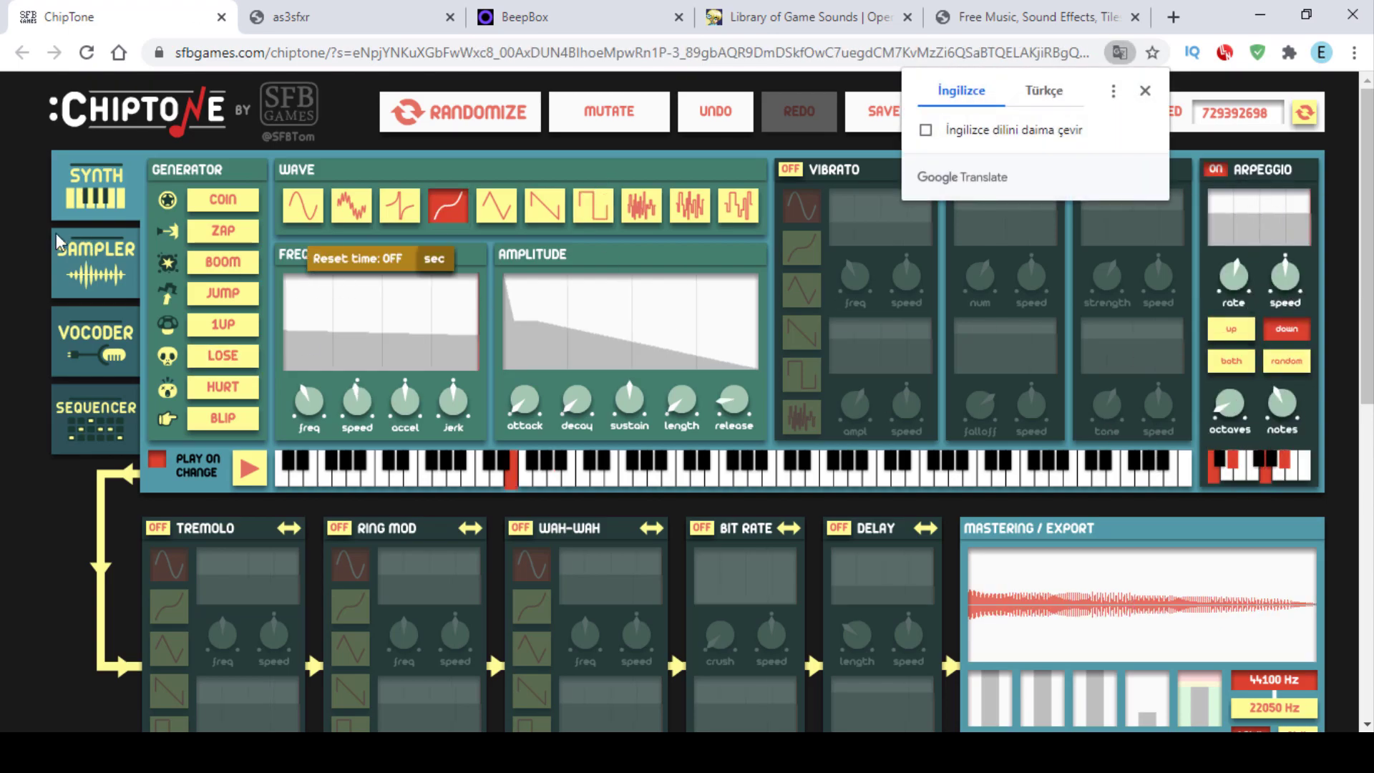
# Step: Look at the Sampler and Vocoder views, then settle on a freshly generated ZAP sound
pyautogui.click(129, 250)
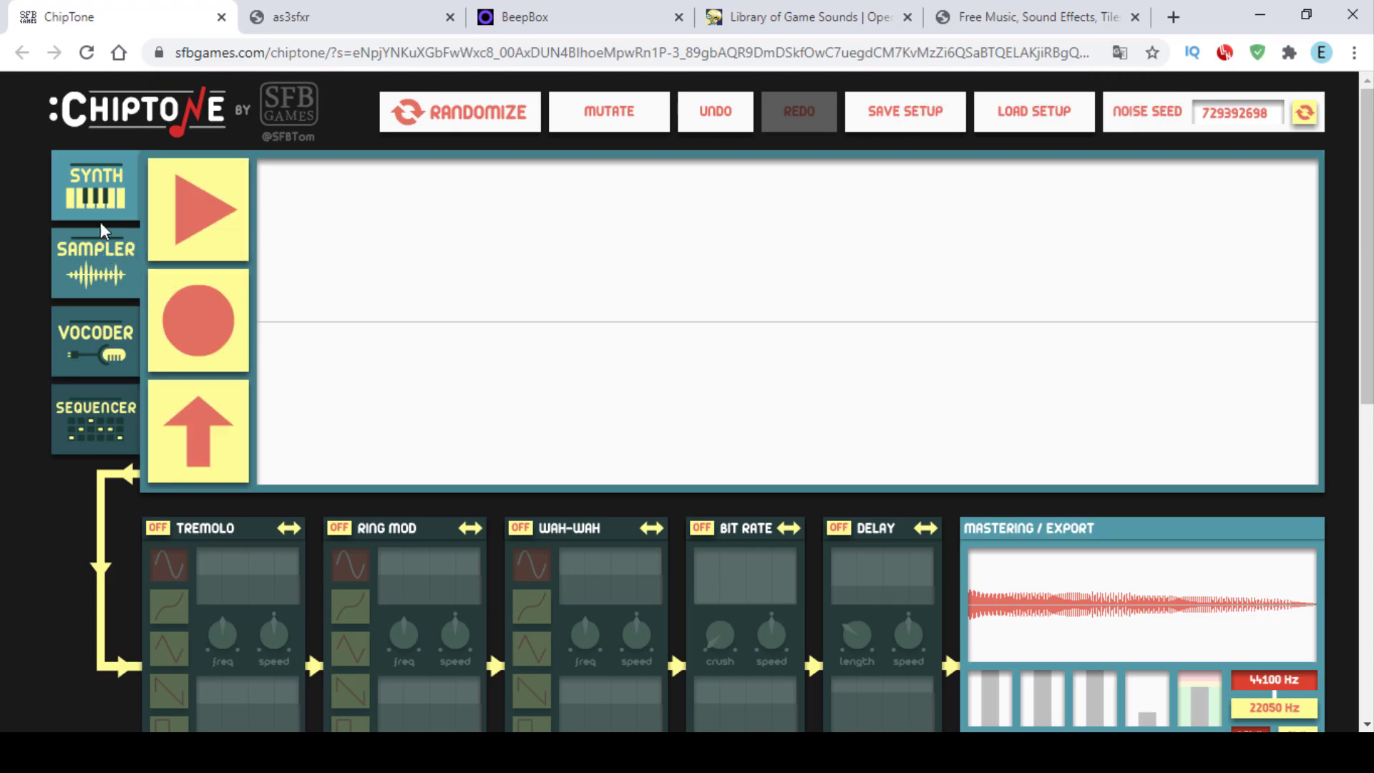
pyautogui.click(111, 336)
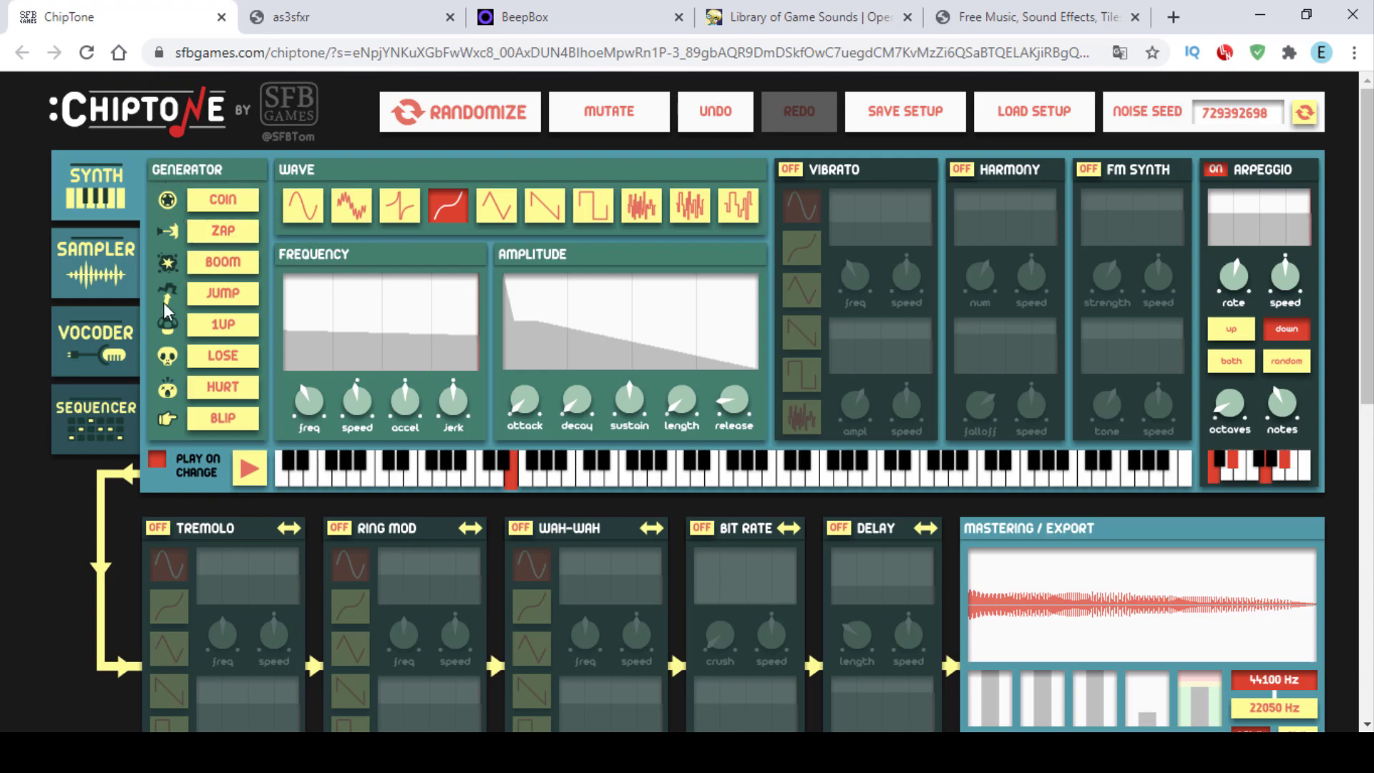
pyautogui.click(213, 315)
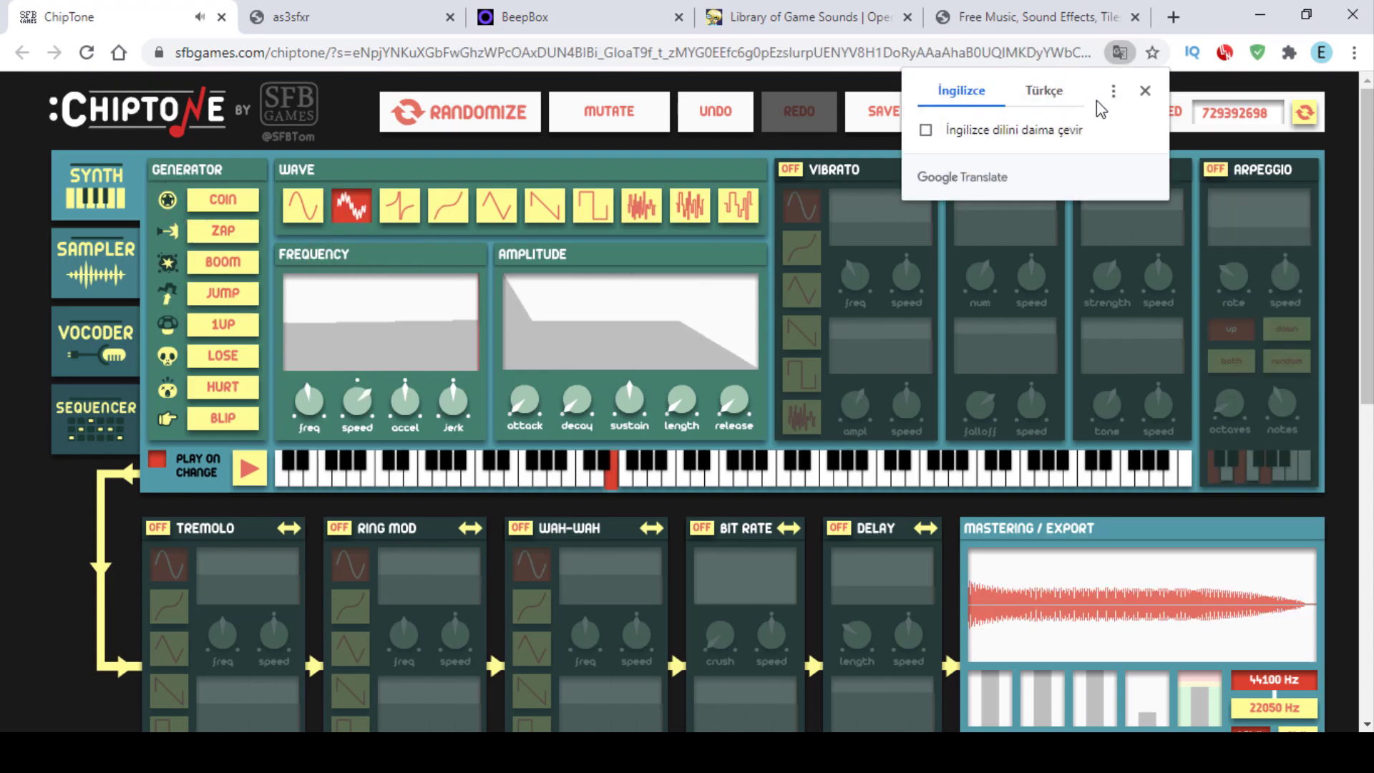
pyautogui.click(1145, 92)
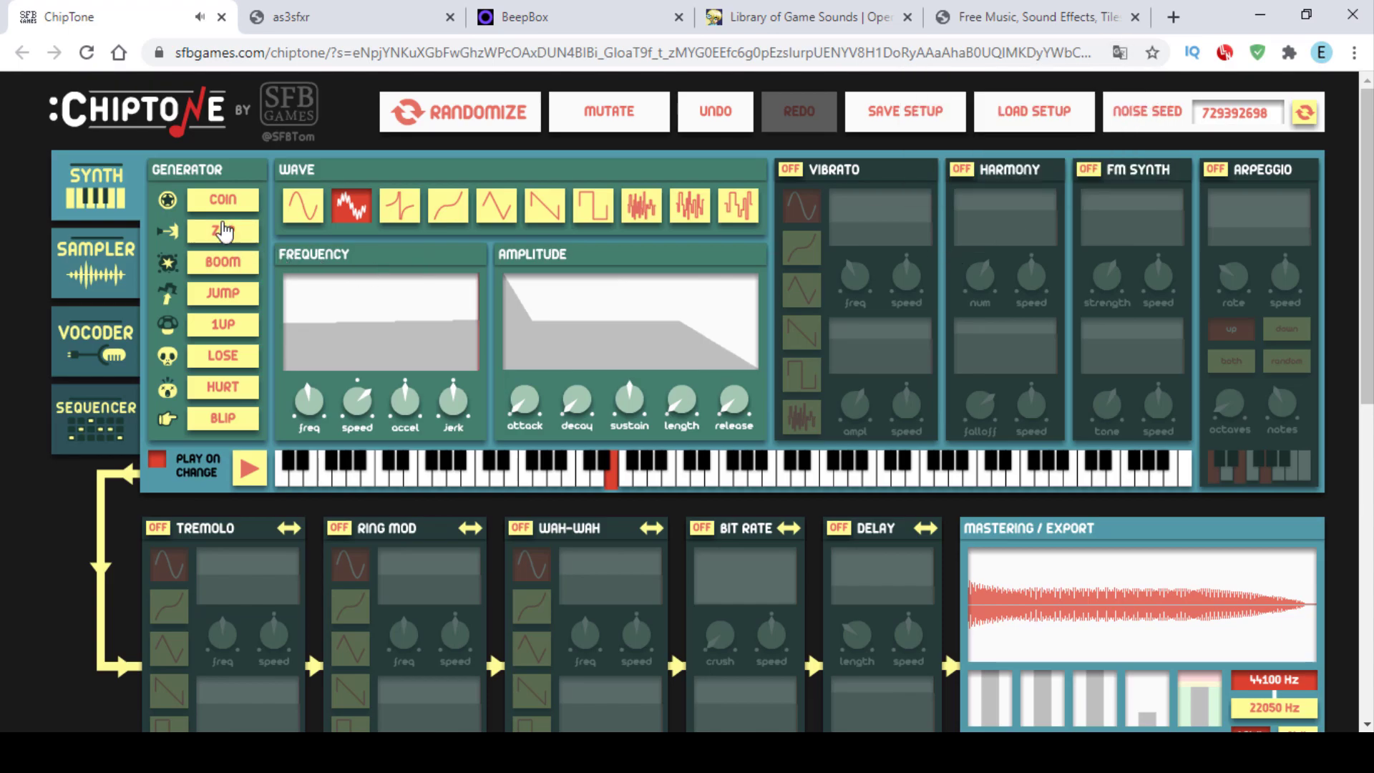
pyautogui.click(223, 229)
pyautogui.click(224, 229)
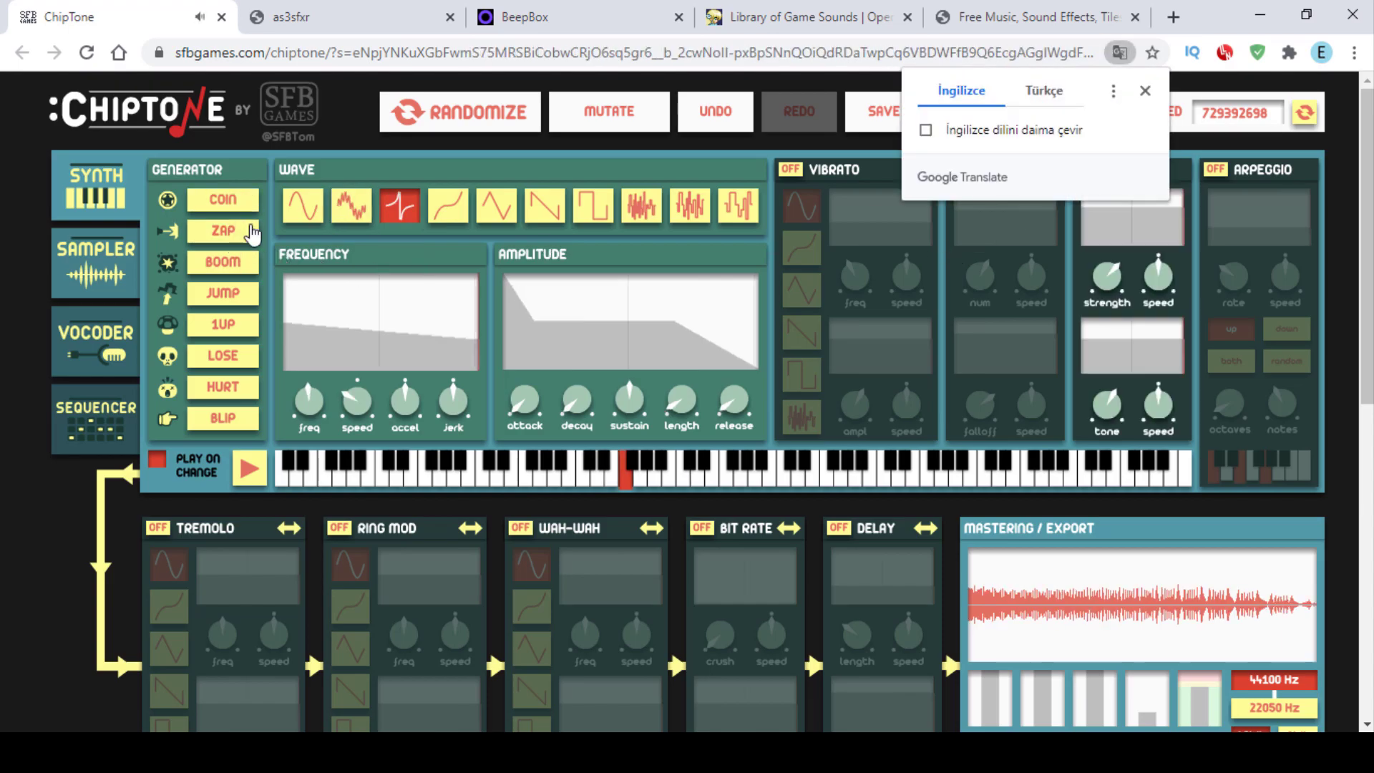
pyautogui.click(1144, 90)
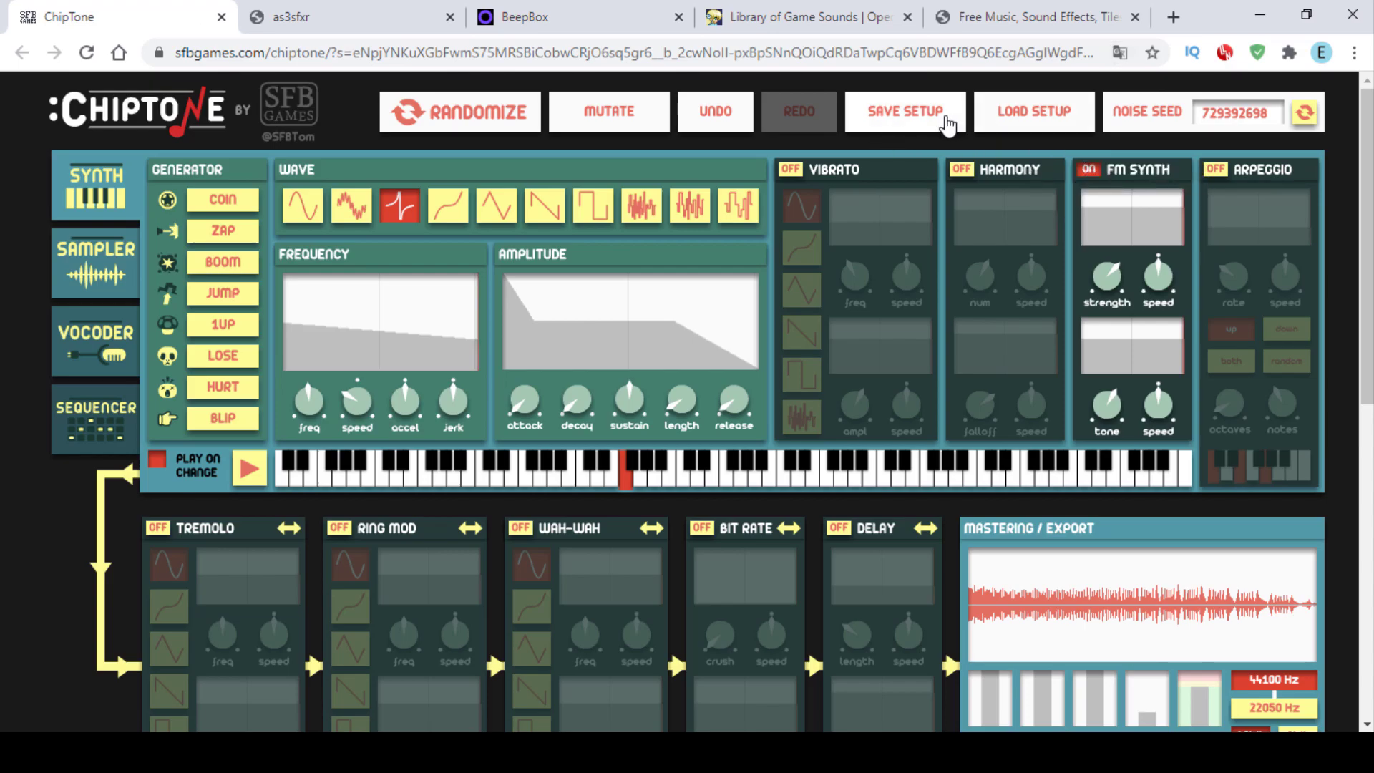
# Step: Save the sound setup as settings.cpt in Free Sounds and load it back in
pyautogui.click(948, 126)
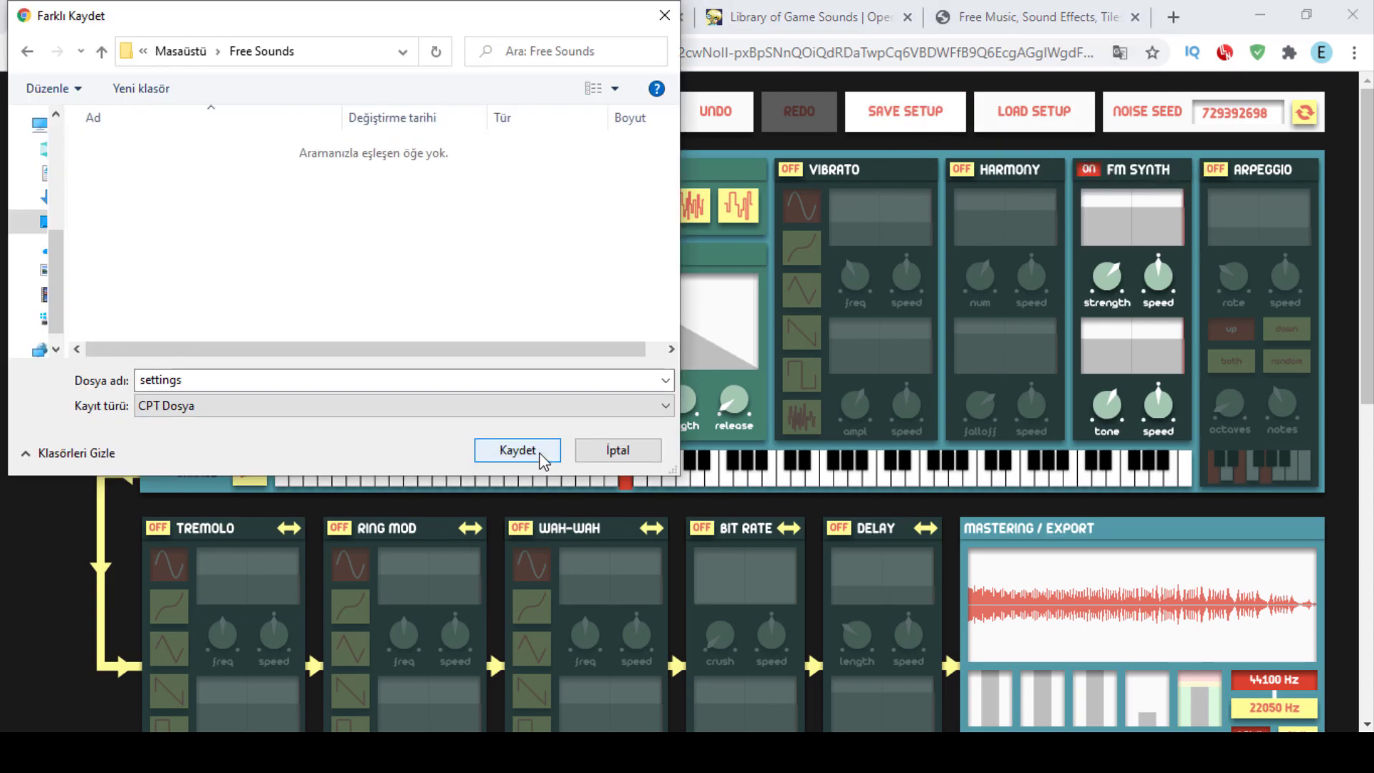
pyautogui.click(548, 451)
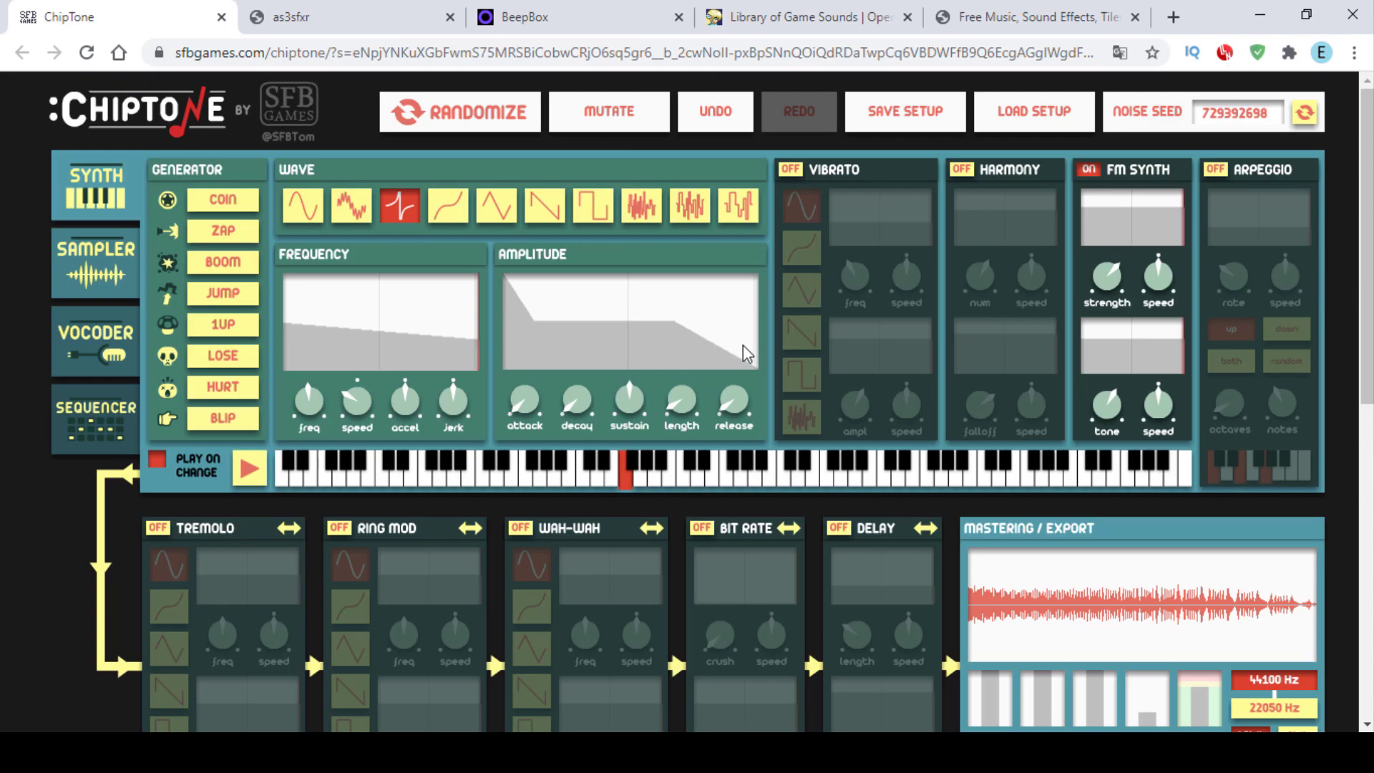
pyautogui.click(1034, 111)
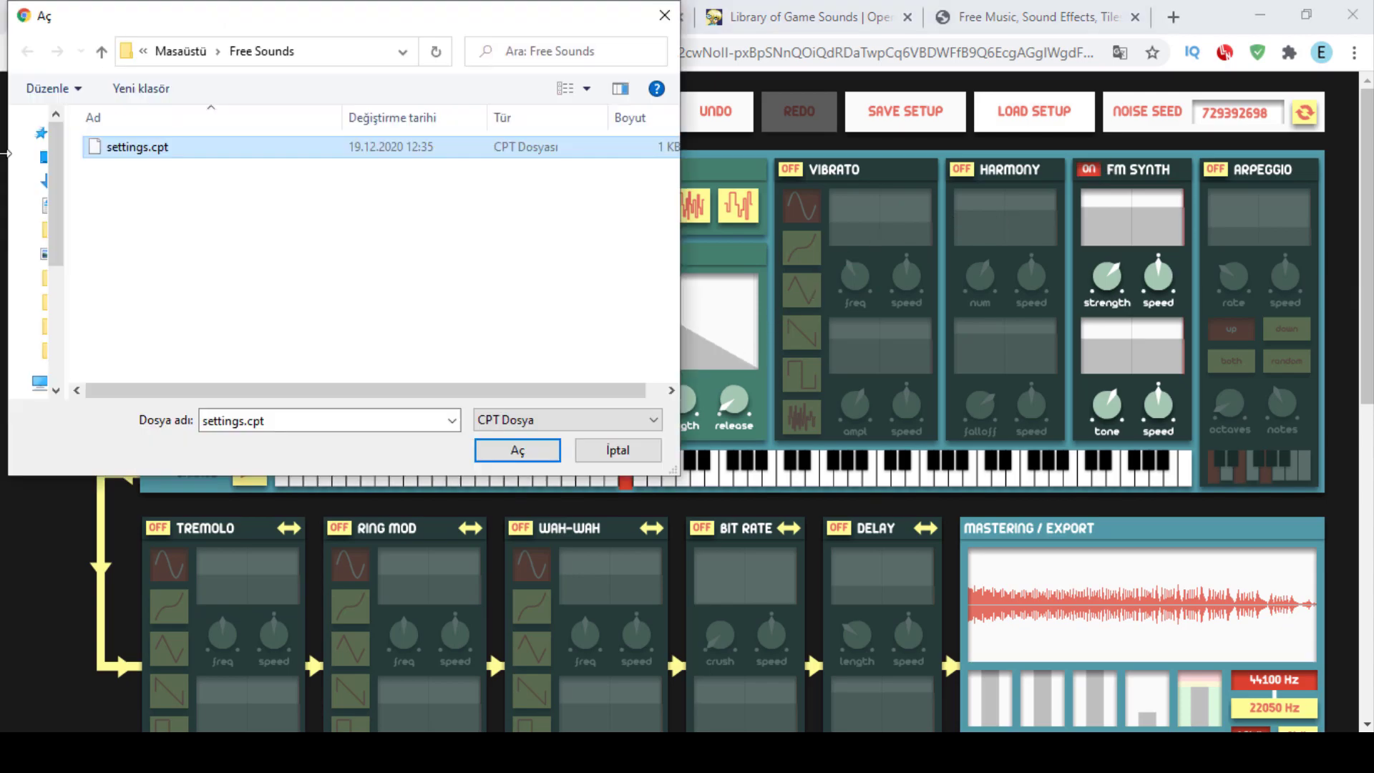
pyautogui.doubleClick(229, 151)
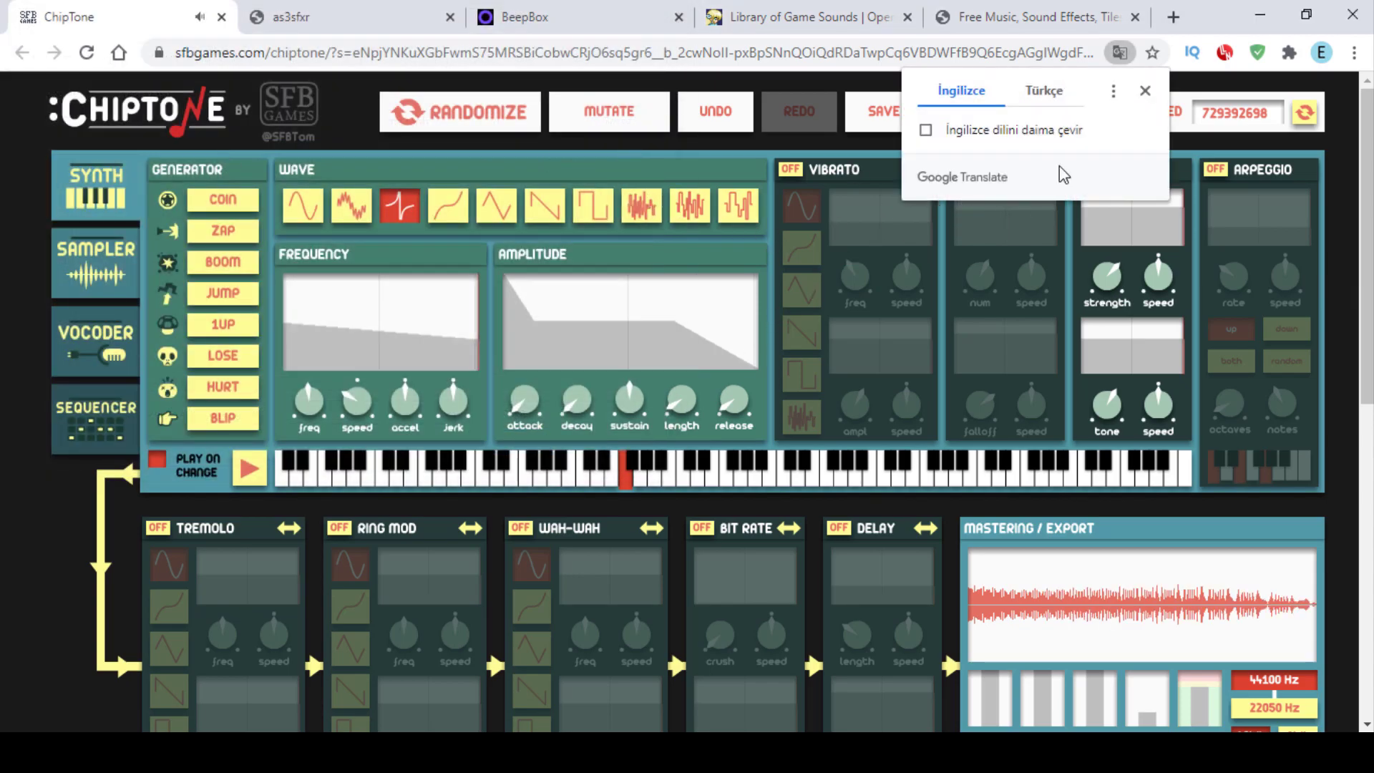
pyautogui.scroll(-8, 988, 343)
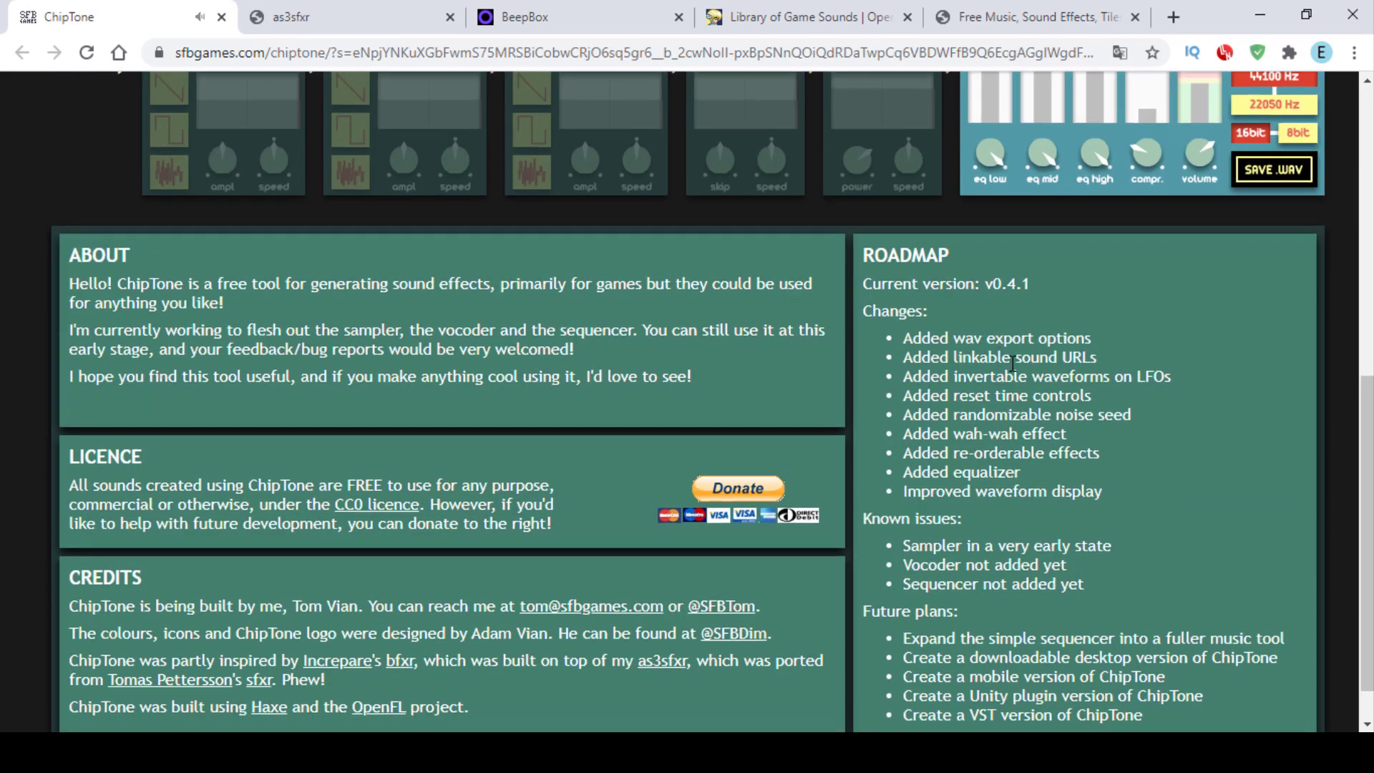
pyautogui.scroll(4, 1015, 383)
pyautogui.scroll(3, 1015, 383)
pyautogui.scroll(2, 930, 300)
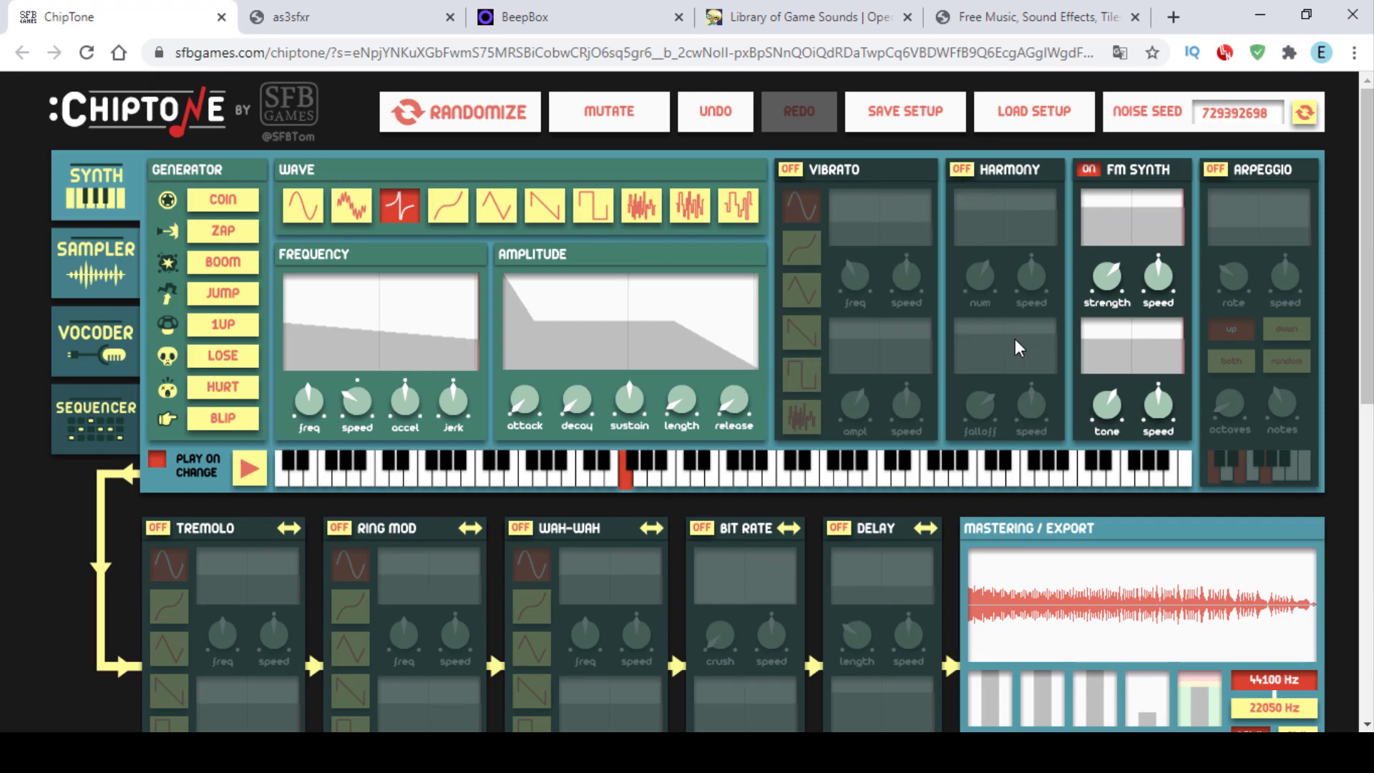
pyautogui.scroll(-3, 1015, 343)
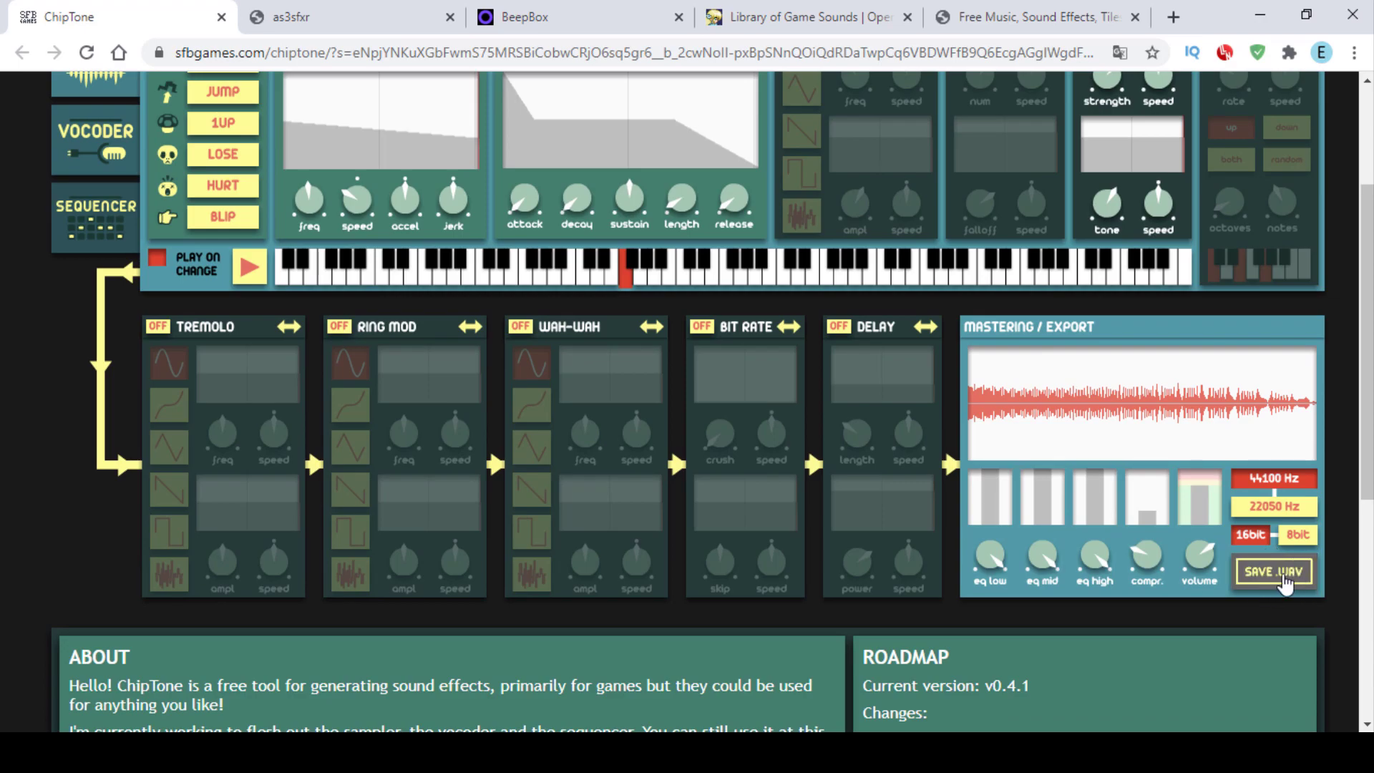
# Step: Export the sound as a WAV named sound in Free Sounds and play it in VLC
pyautogui.click(1283, 580)
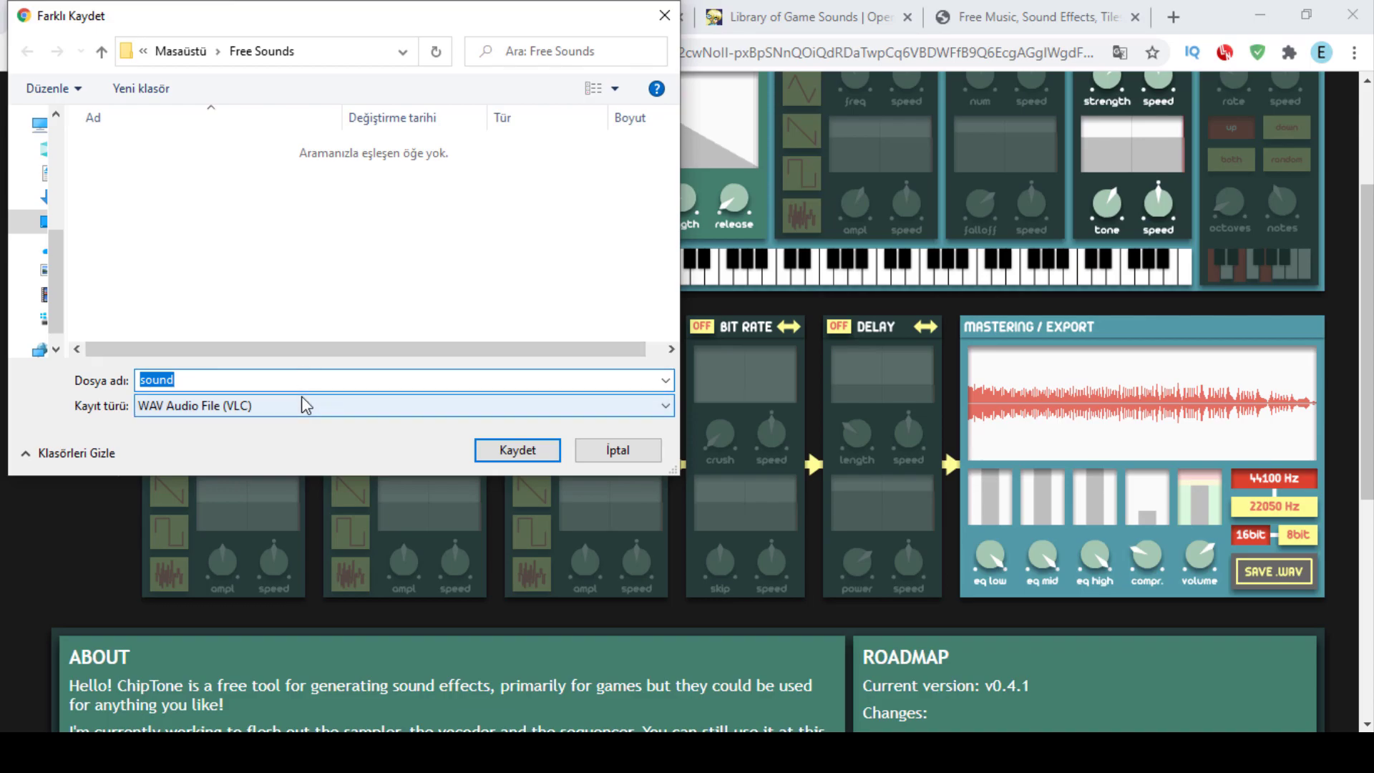
pyautogui.click(515, 451)
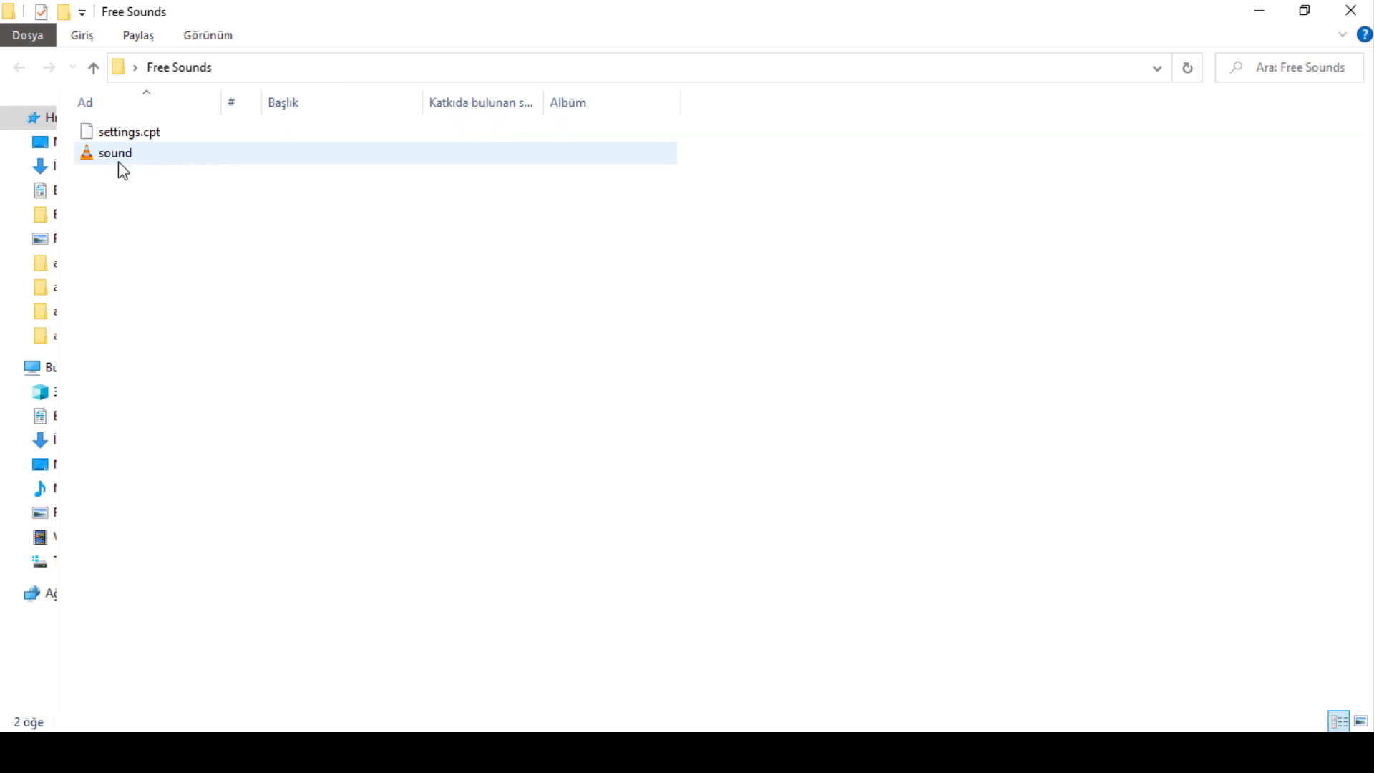
pyautogui.doubleClick(118, 163)
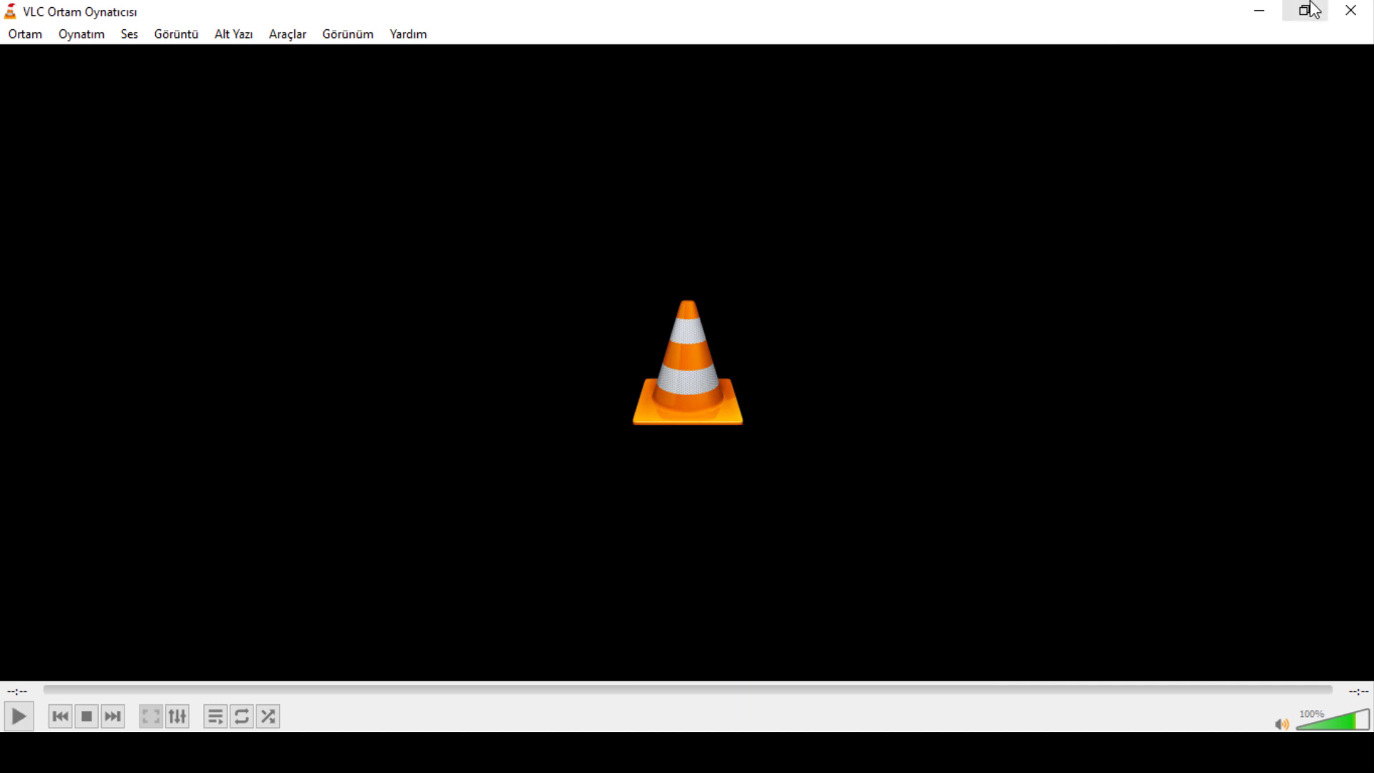
pyautogui.click(1338, 12)
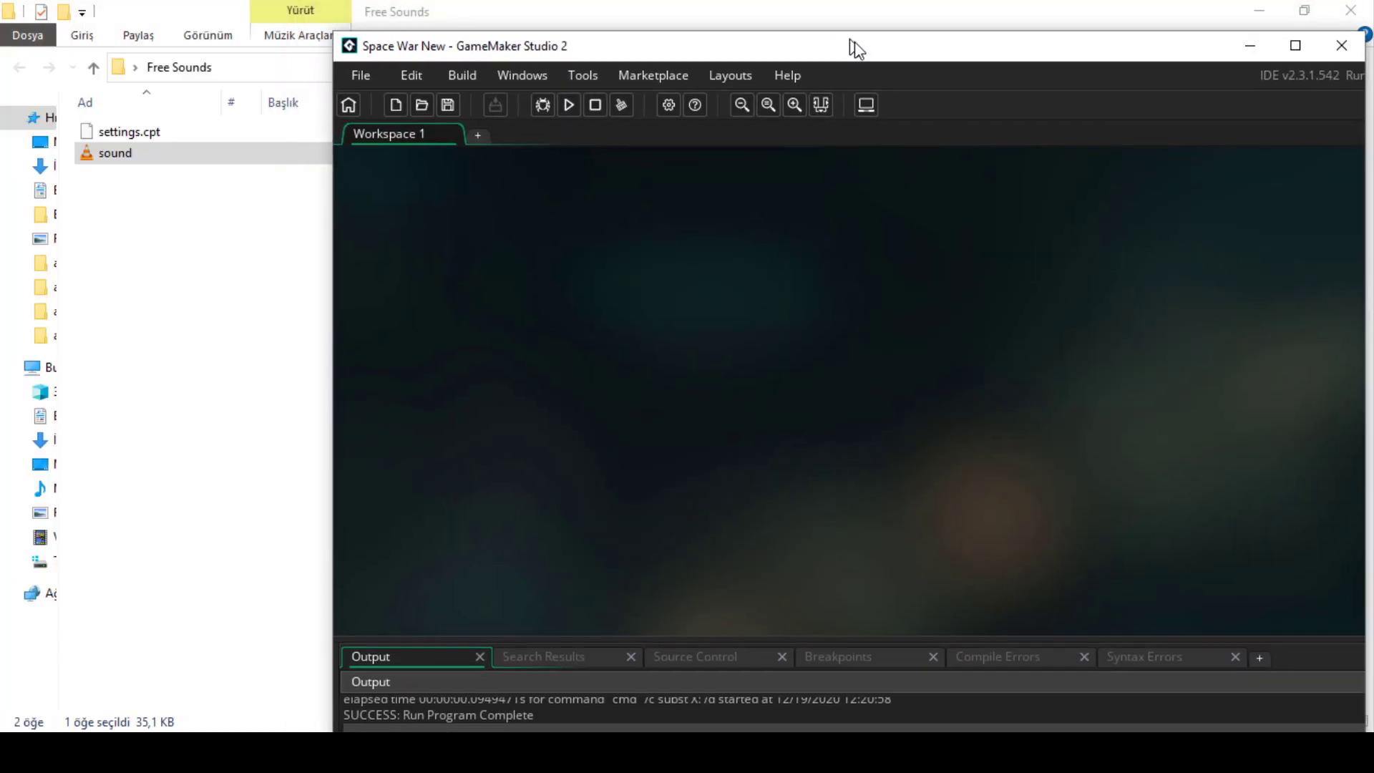
# Step: Drag the sound WAV into the Space War New project and preview the new sound asset
pyautogui.moveTo(866, 12); pyautogui.dragTo(930, 28)
pyautogui.moveTo(143, 152)
pyautogui.mouseDown()
pyautogui.moveTo(746, 254)
pyautogui.moveTo(1296, 447)
pyautogui.moveTo(1290, 574)
pyautogui.moveTo(1275, 583)
pyautogui.mouseUp()
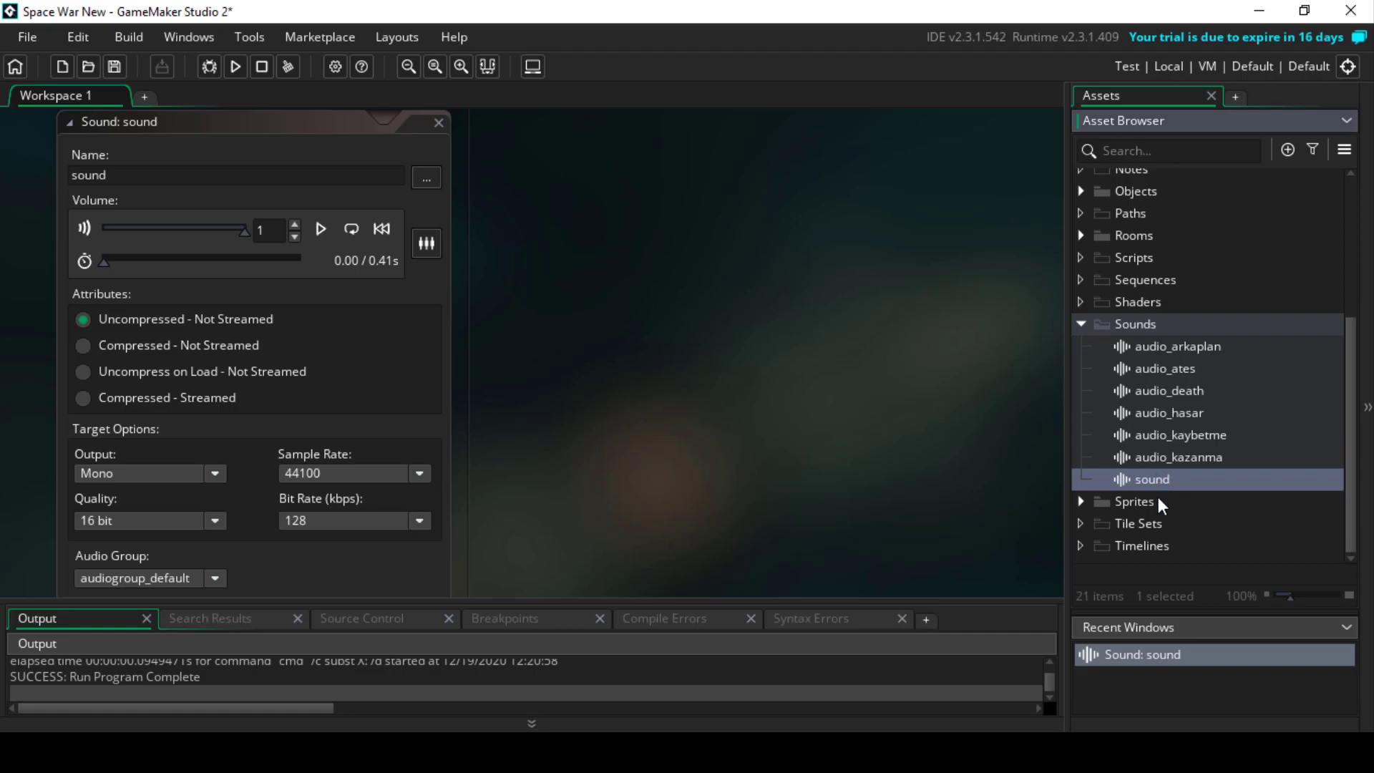
pyautogui.click(321, 229)
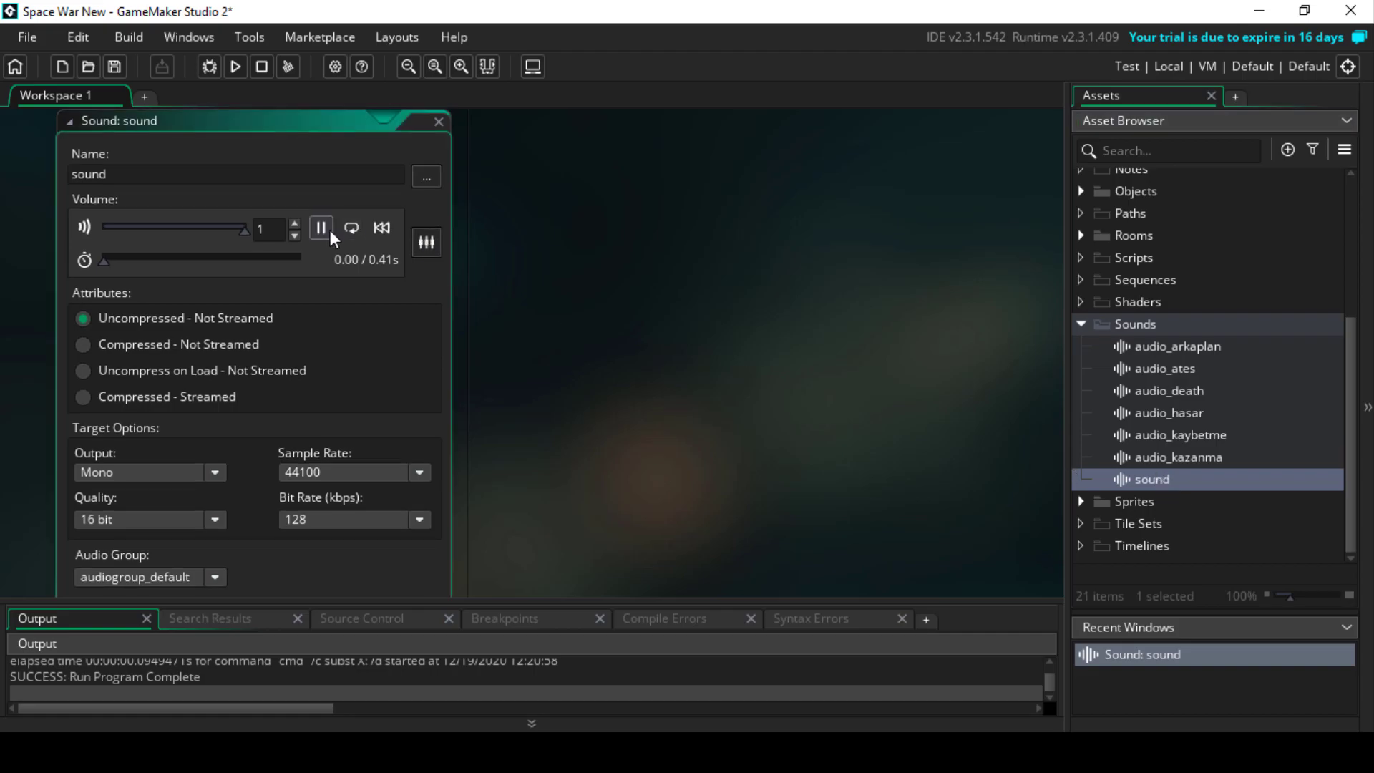
pyautogui.click(319, 230)
pyautogui.click(319, 230)
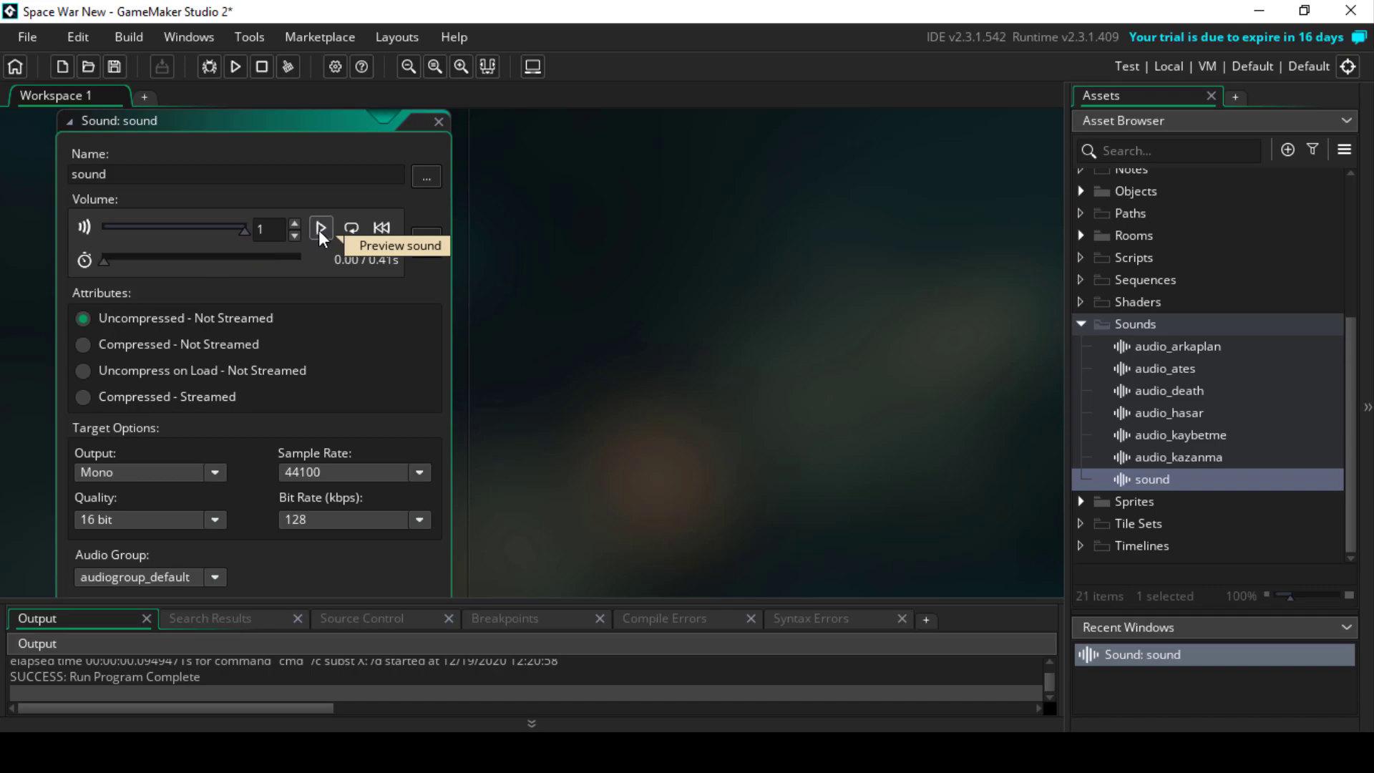
pyautogui.click(319, 230)
pyautogui.click(435, 121)
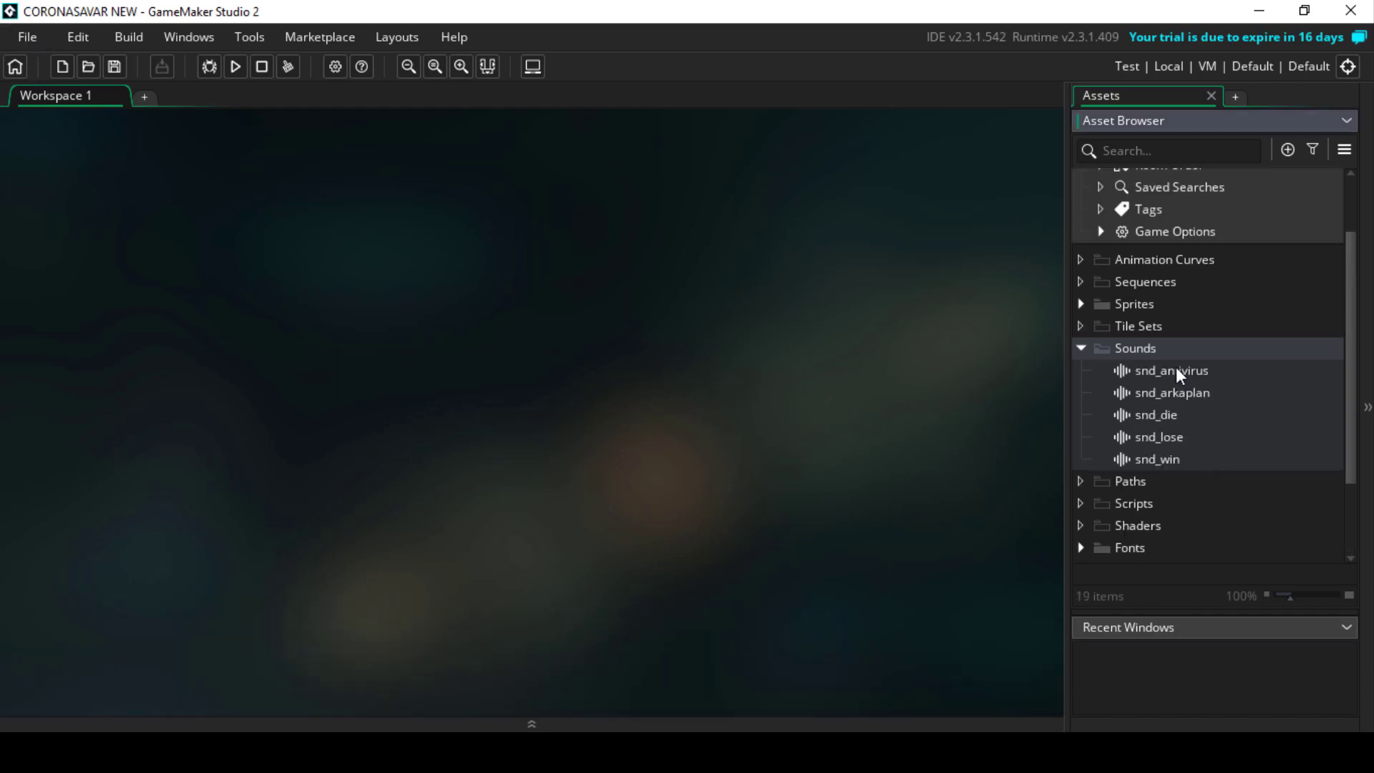
# Step: Run the CORONASAVAR NEW game, fly the rocket with the arrow keys, and close it
pyautogui.click(1179, 375)
pyautogui.click(236, 66)
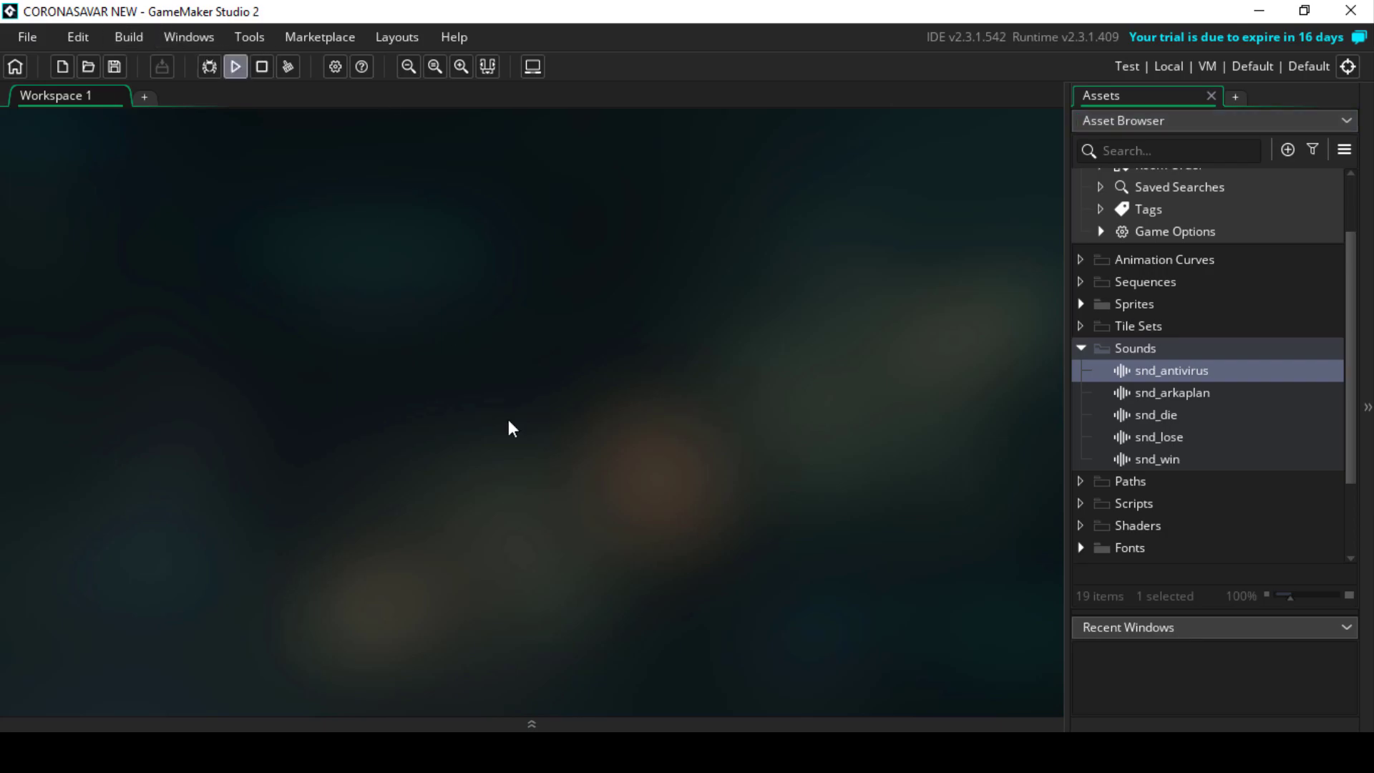
pyautogui.press('Return')
pyautogui.press('Left')
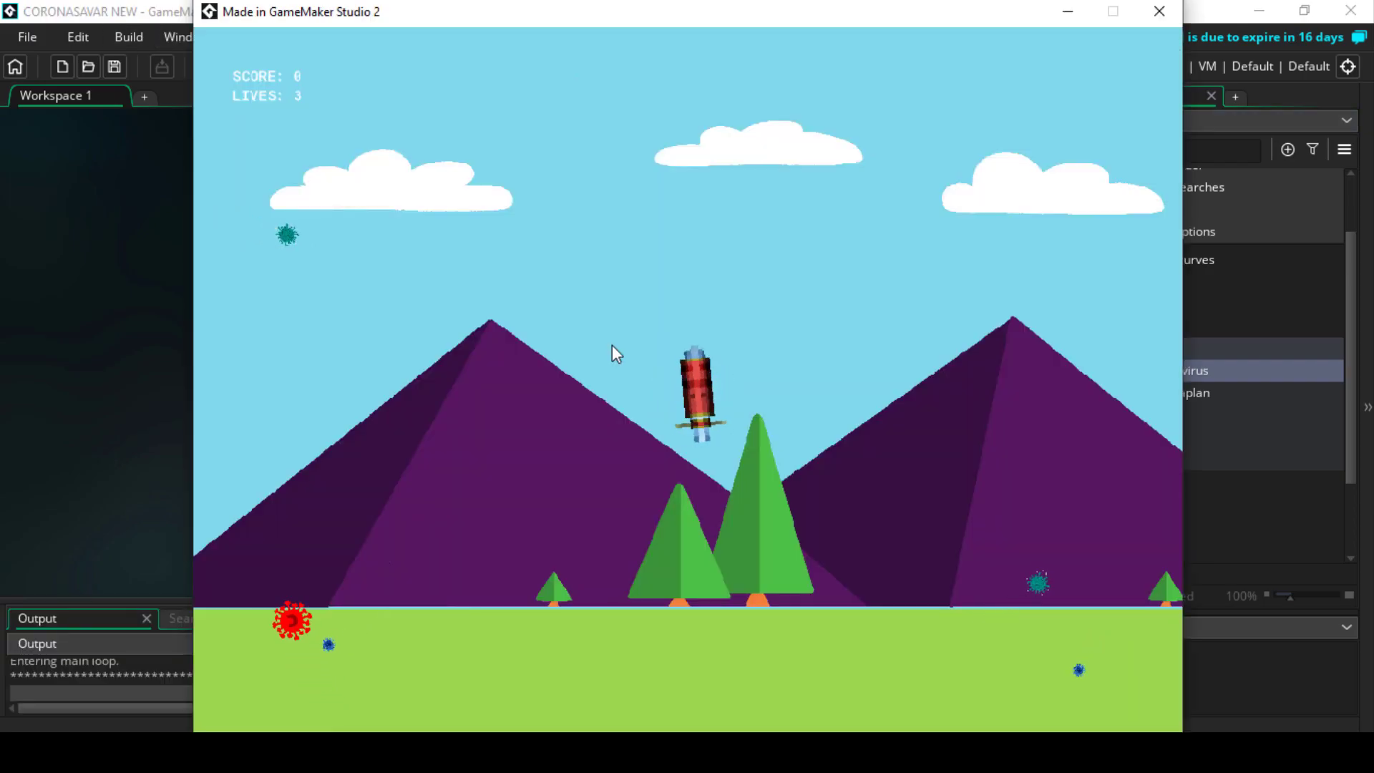
pyautogui.press('Right')
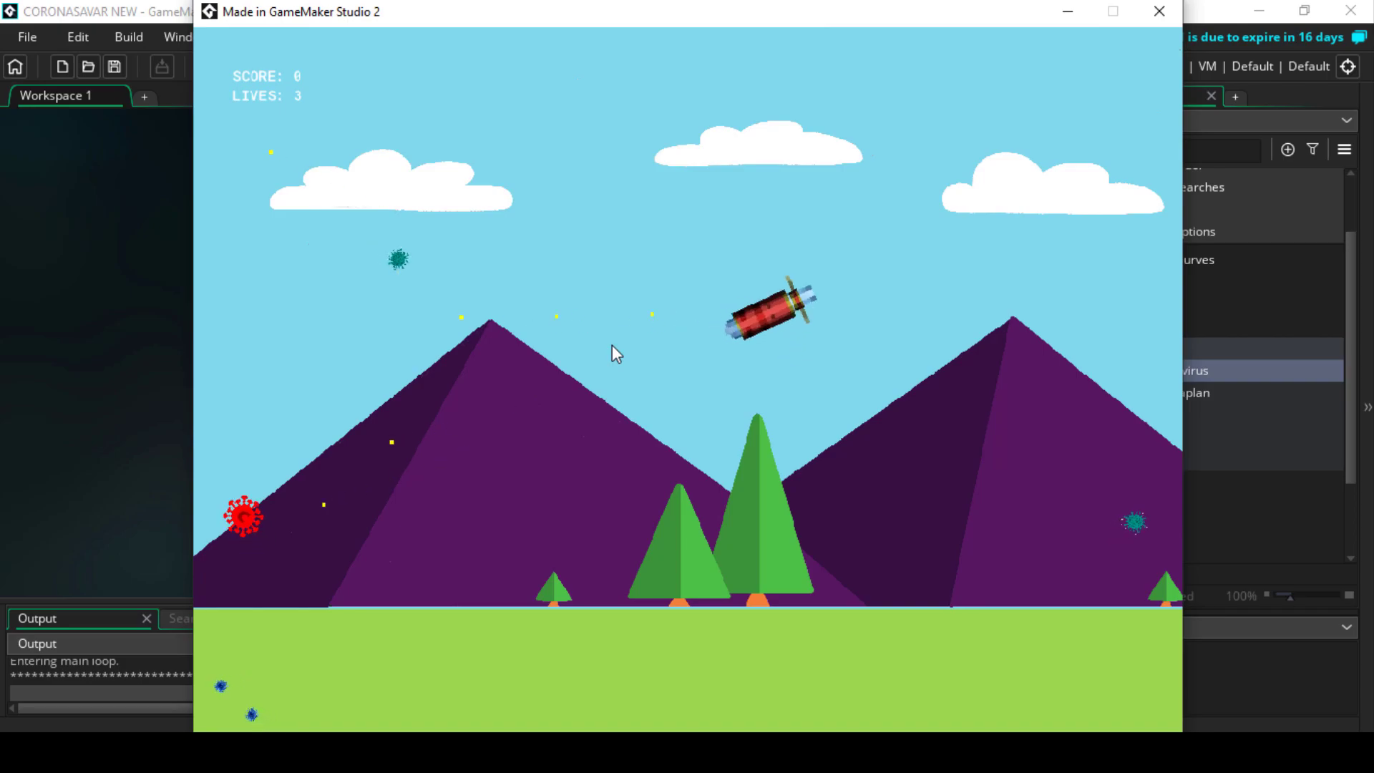
pyautogui.press('Right')
pyautogui.press('Left')
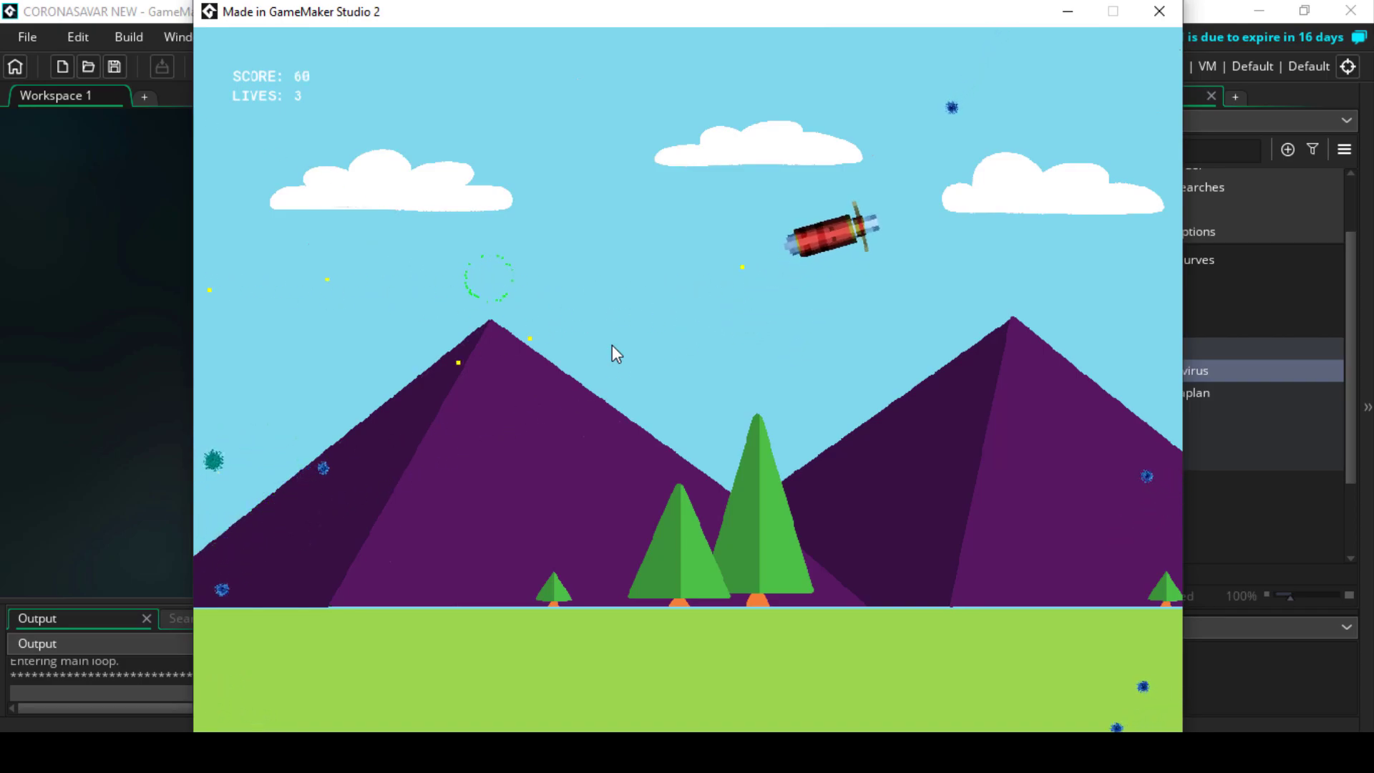
pyautogui.press('Left')
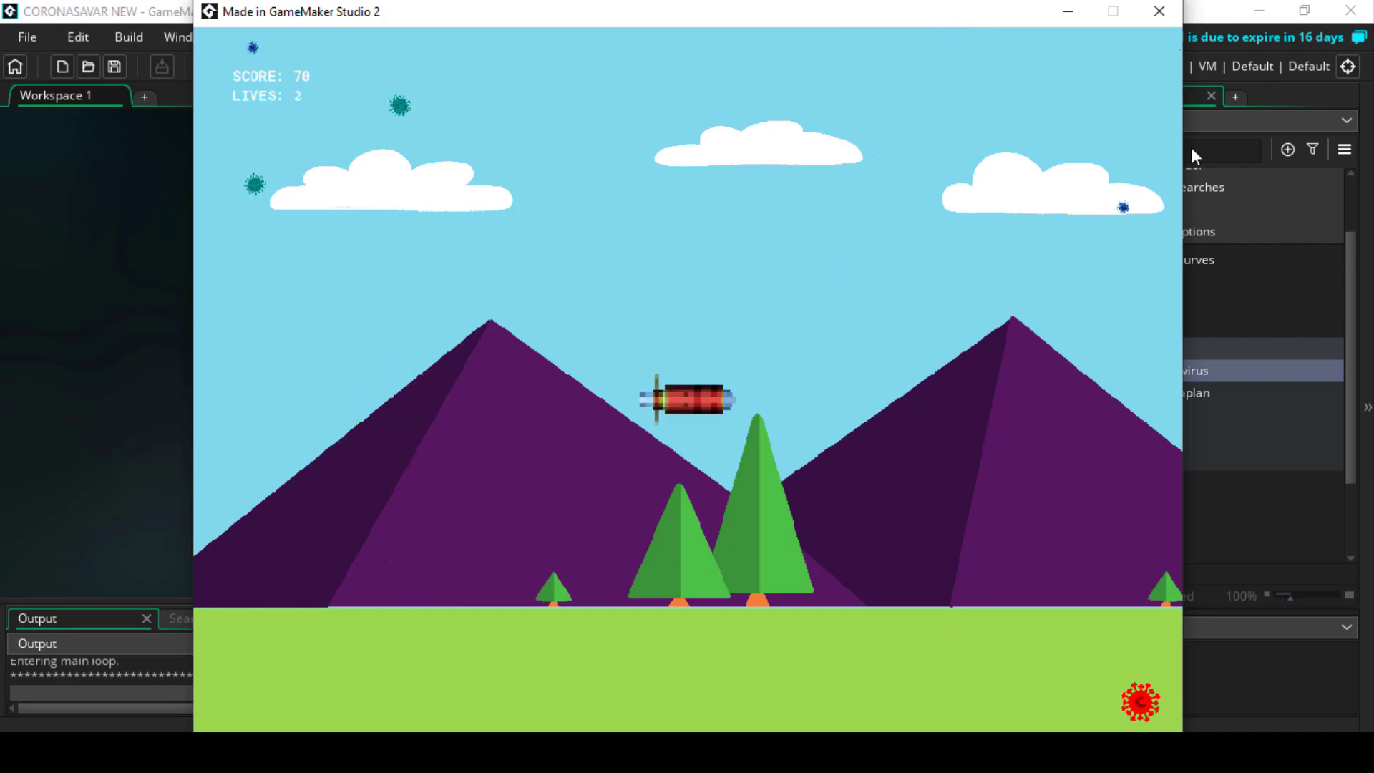
pyautogui.click(1169, 12)
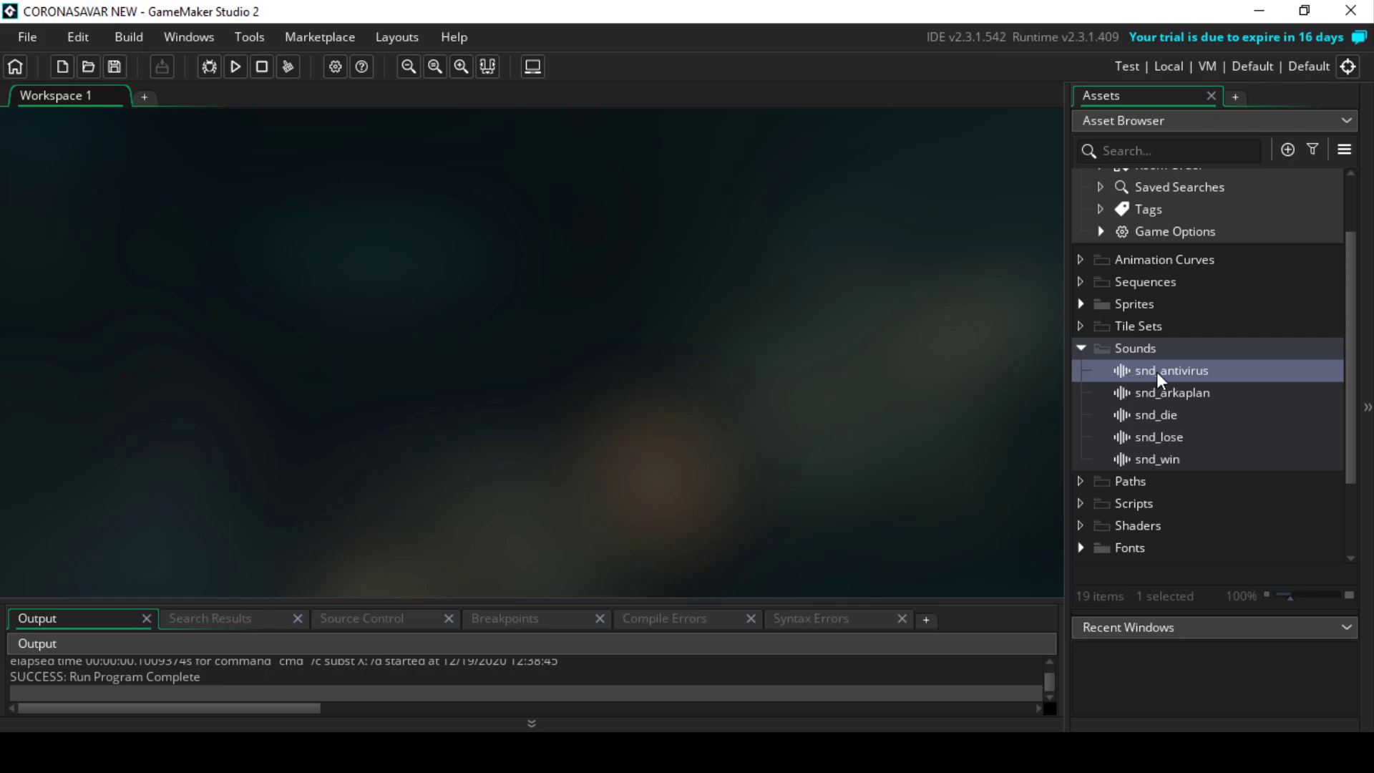
# Step: Open snd_antivirus and snd_arkaplan, then open and preview snd_die
pyautogui.doubleClick(1155, 392)
pyautogui.doubleClick(1166, 371)
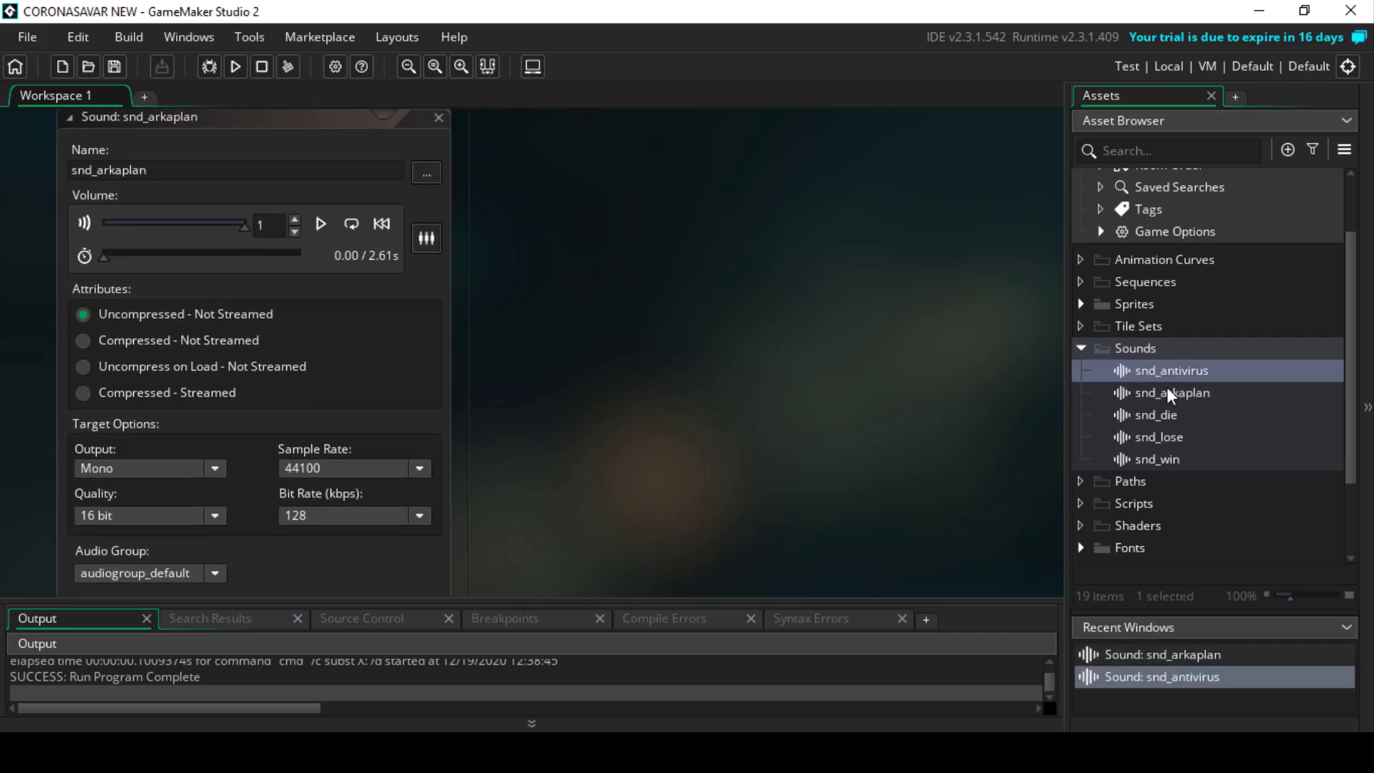
pyautogui.doubleClick(1170, 394)
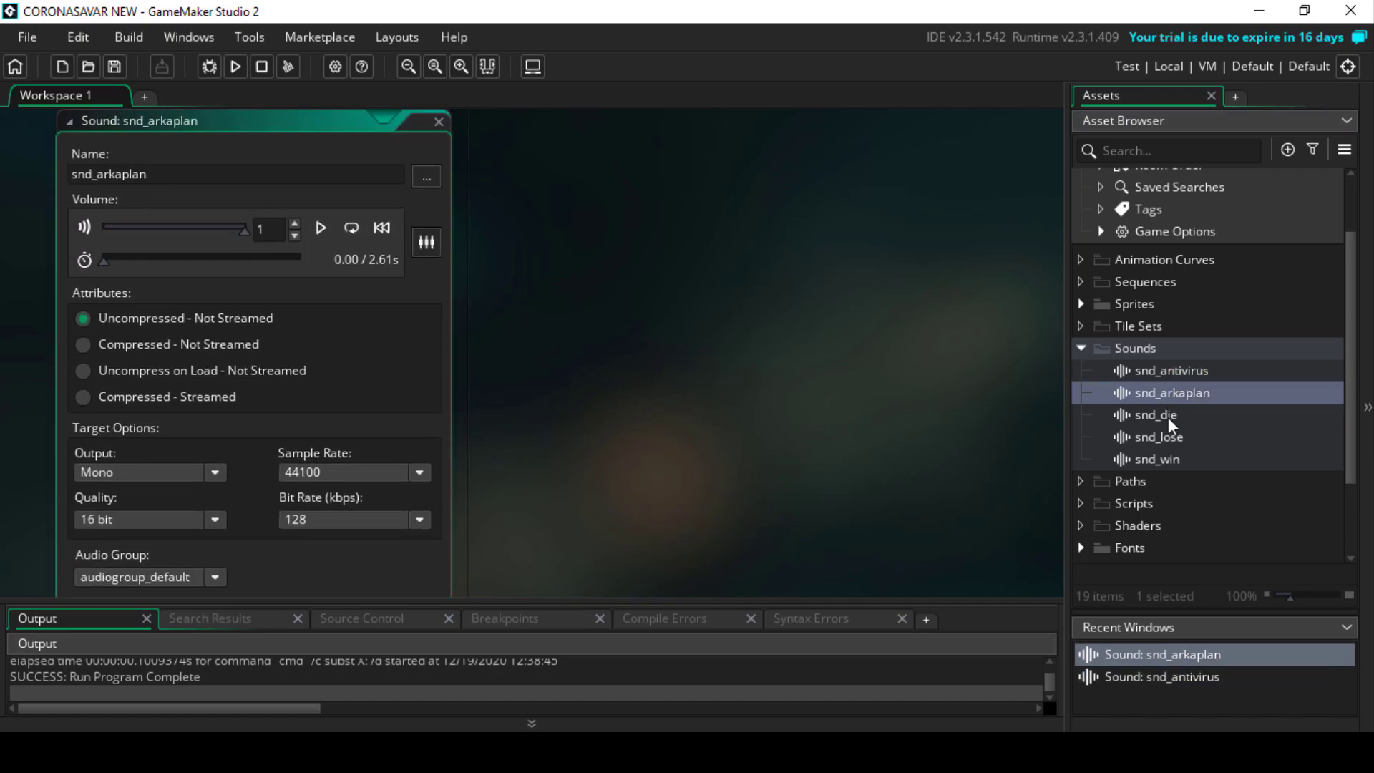
pyautogui.doubleClick(1167, 419)
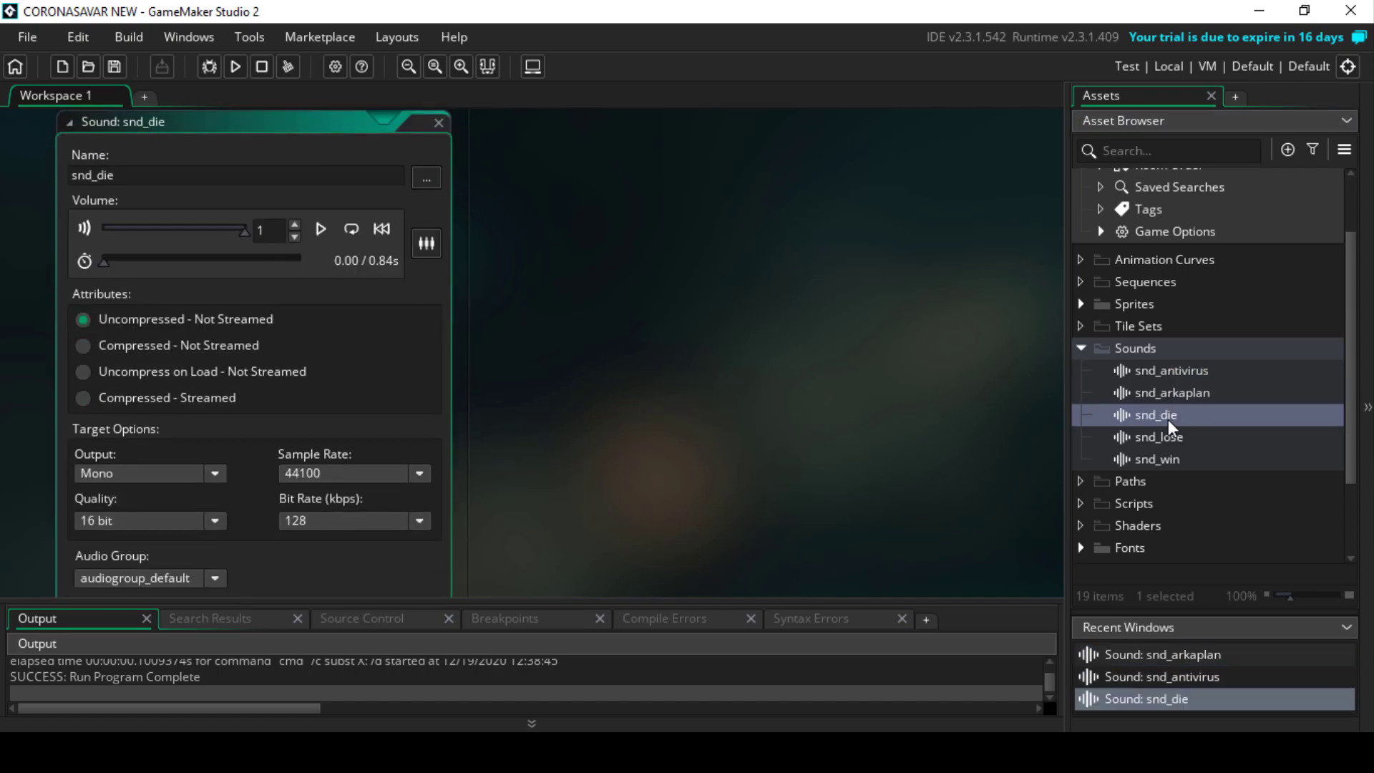
pyautogui.click(319, 228)
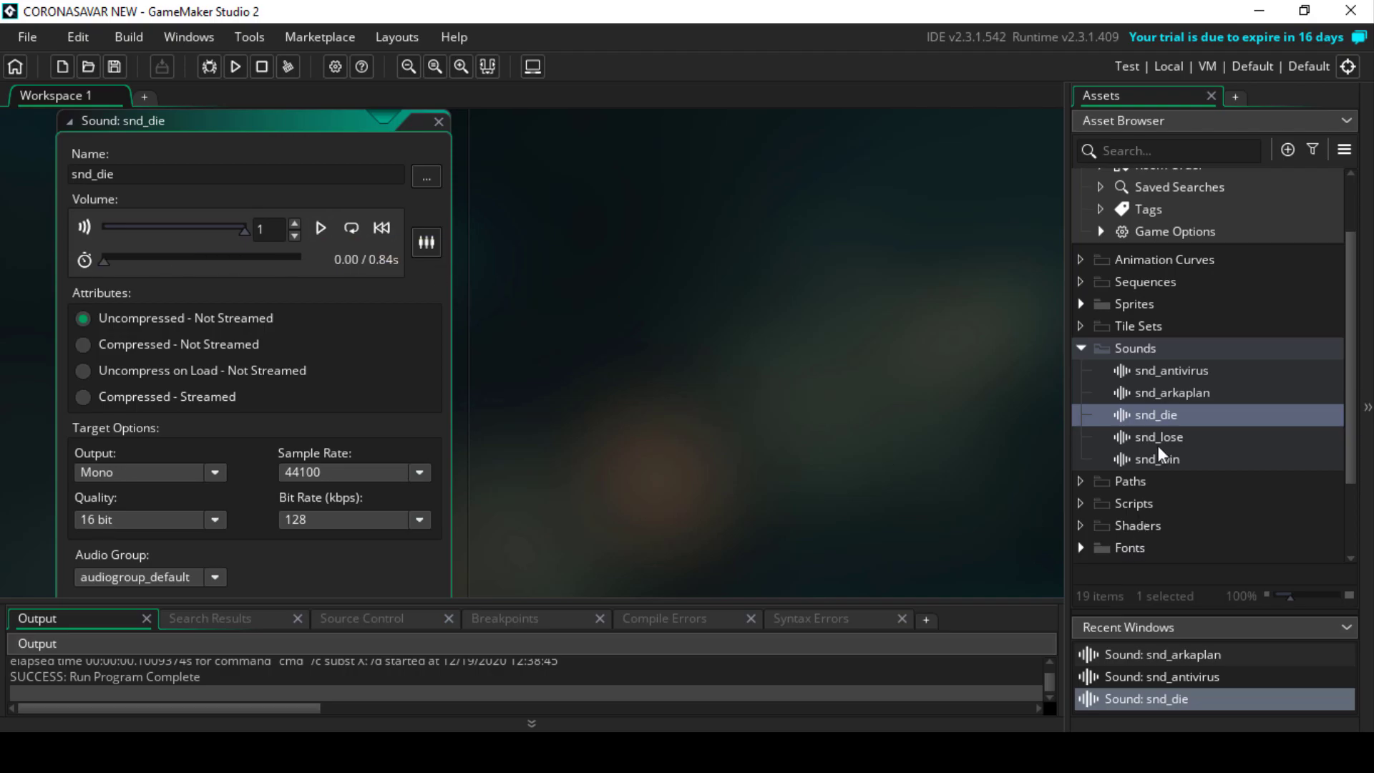
# Step: Open and preview the snd_lose and snd_win sounds
pyautogui.doubleClick(1158, 442)
pyautogui.click(320, 228)
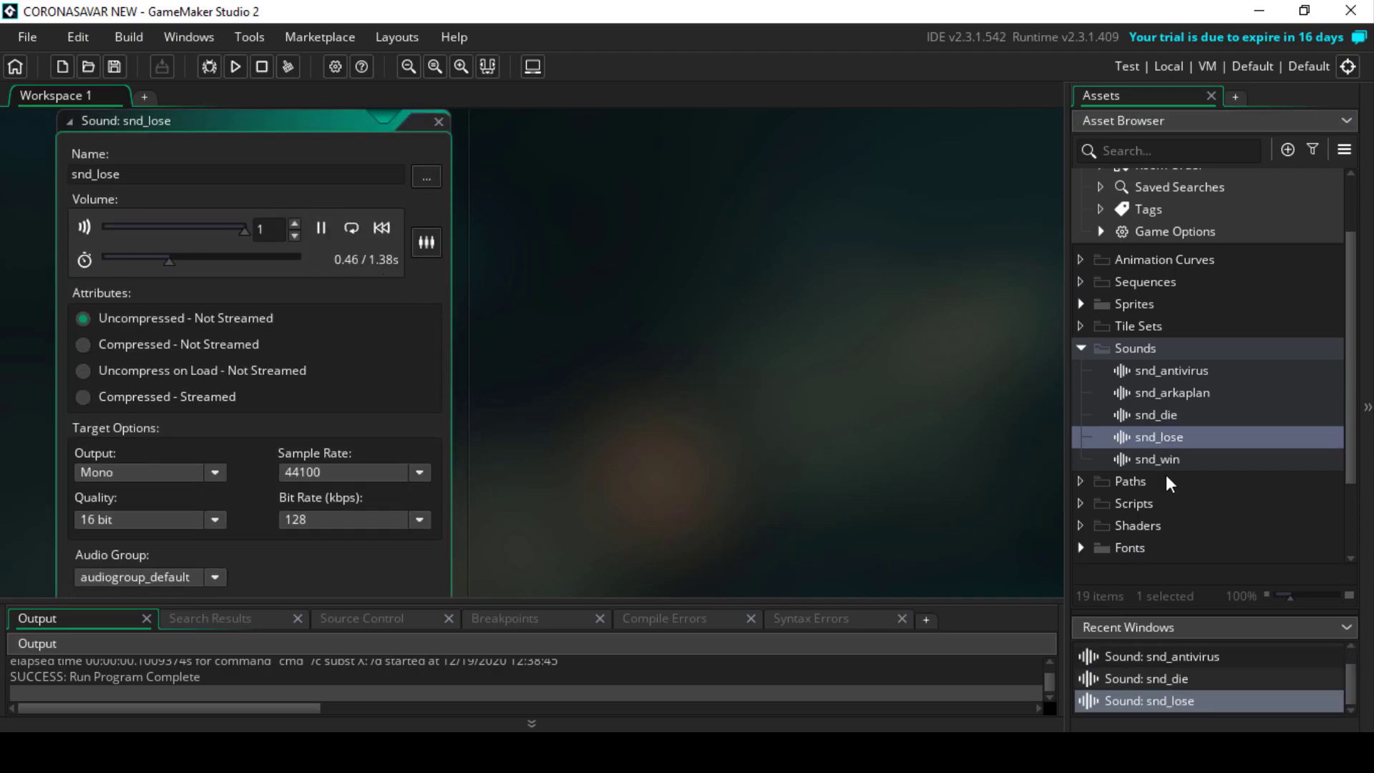
pyautogui.click(1171, 458)
pyautogui.doubleClick(1170, 459)
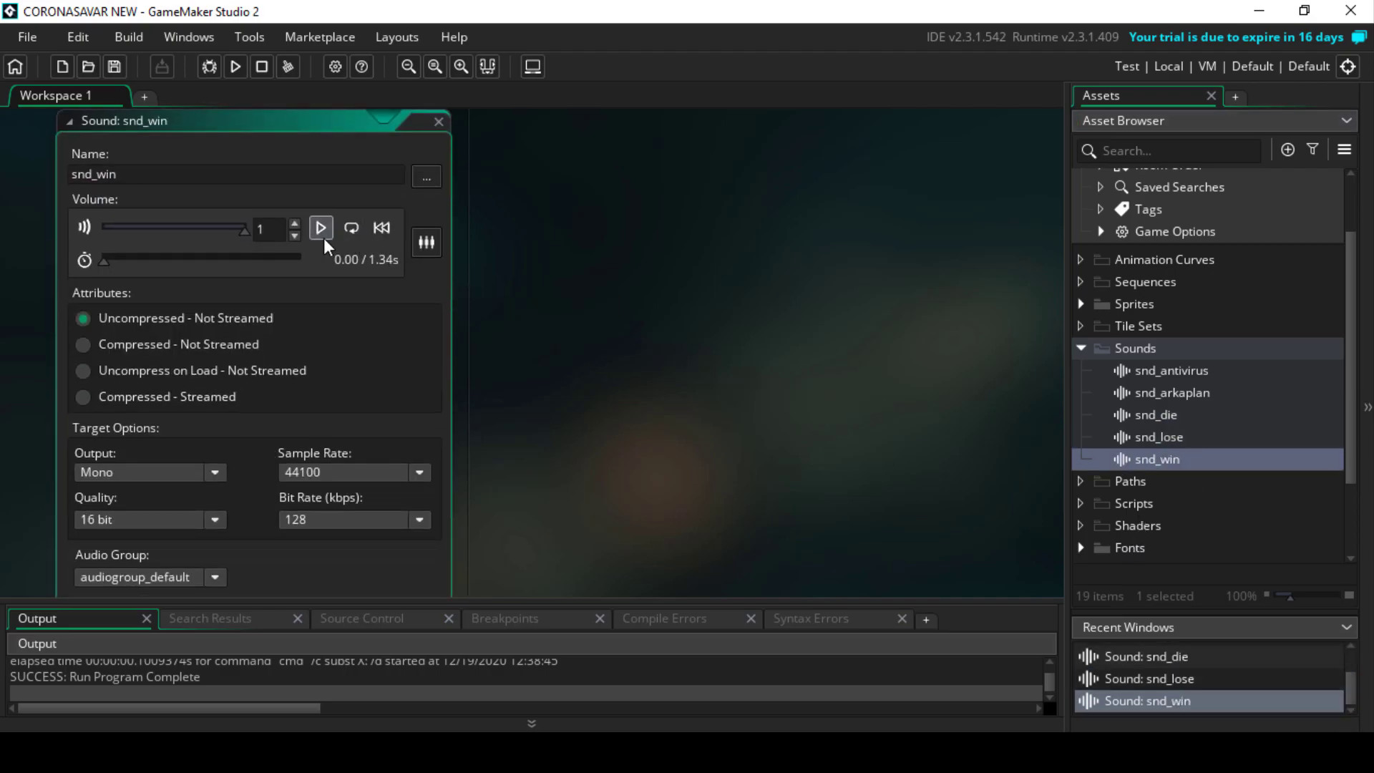
pyautogui.click(321, 227)
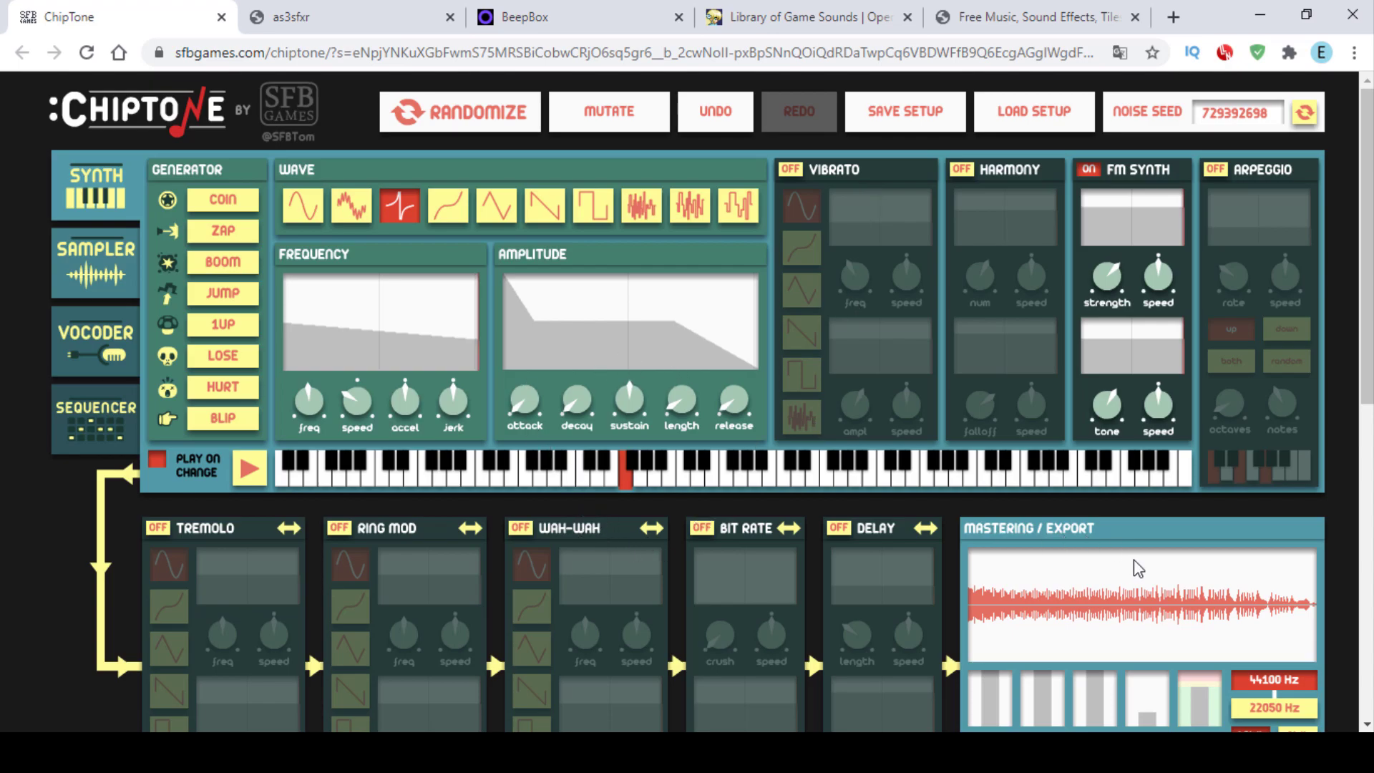
# Step: Export the ChipTone sound as a WAV, then close the ChipTone tab
pyautogui.scroll(-2, 1138, 572)
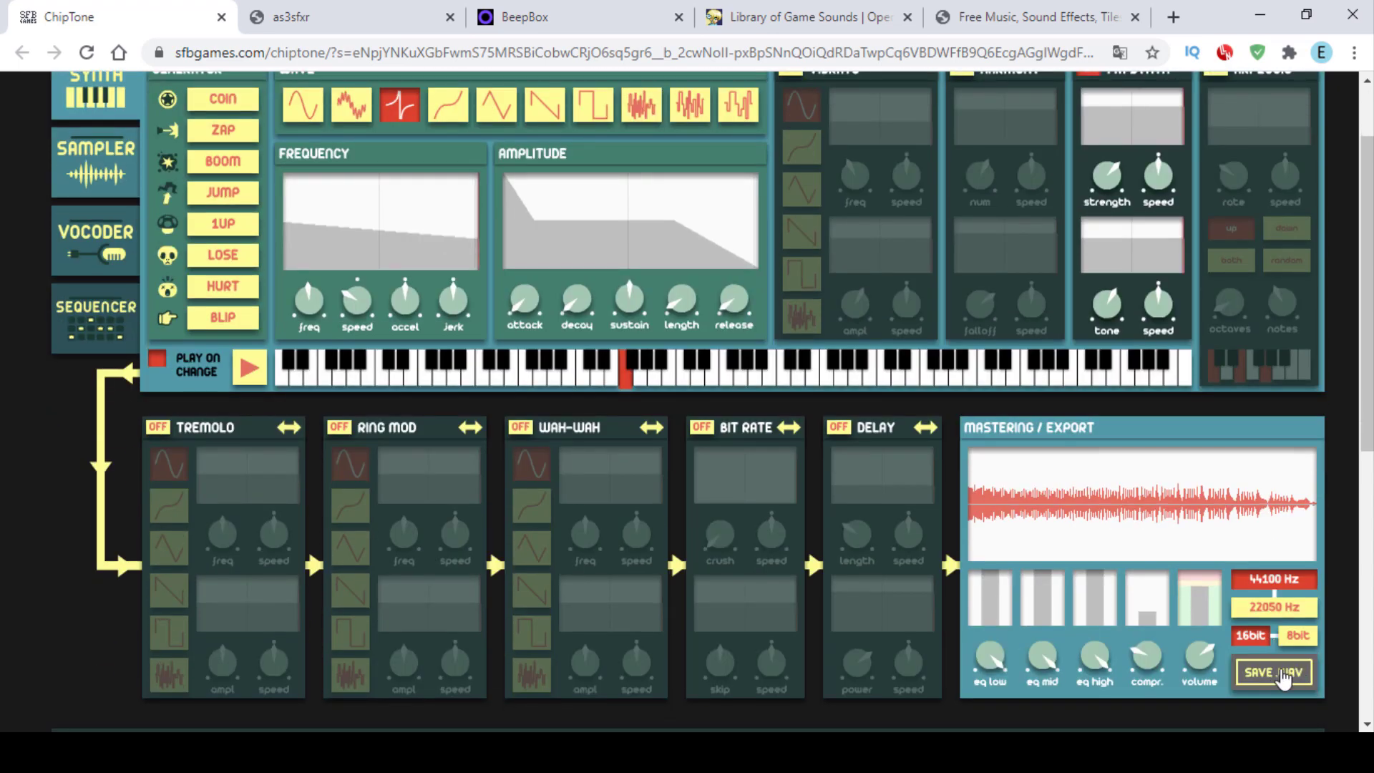
pyautogui.click(1263, 685)
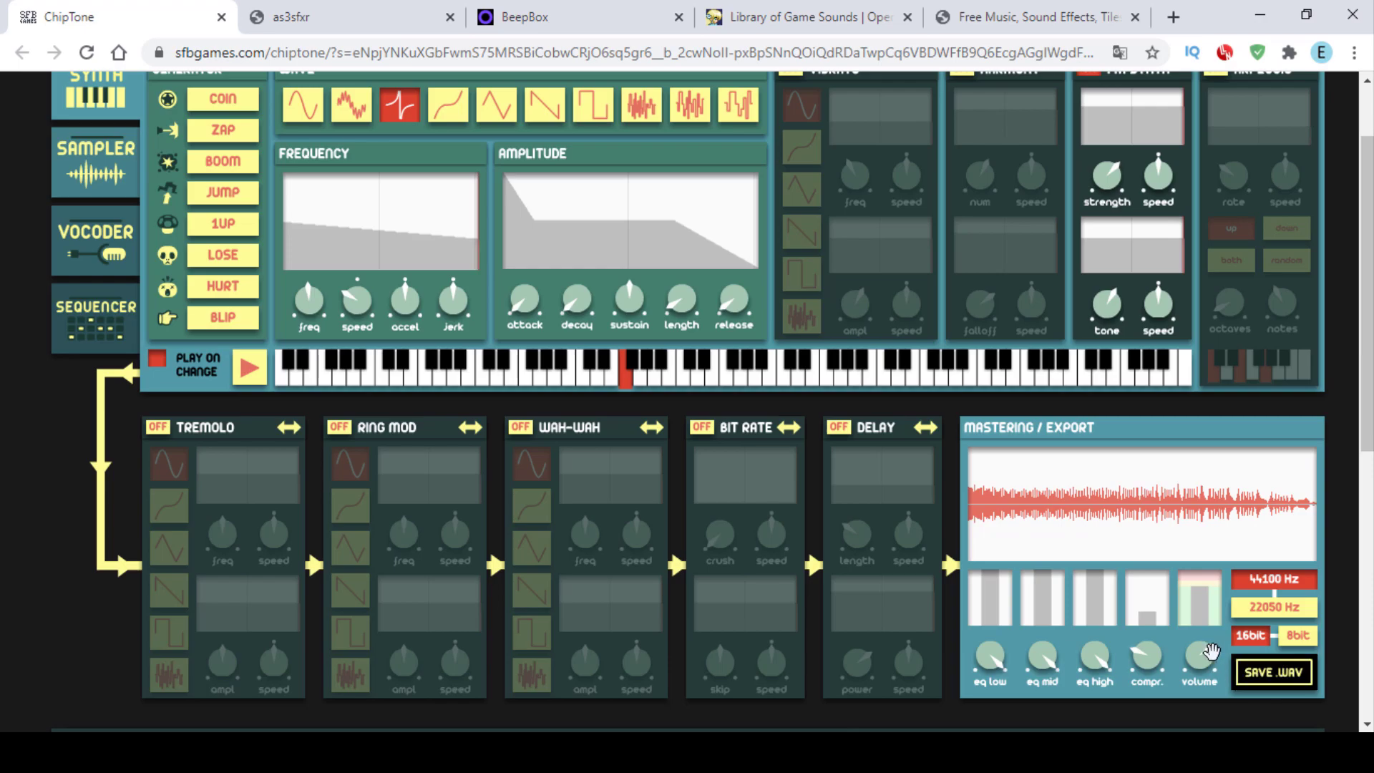
pyautogui.click(225, 17)
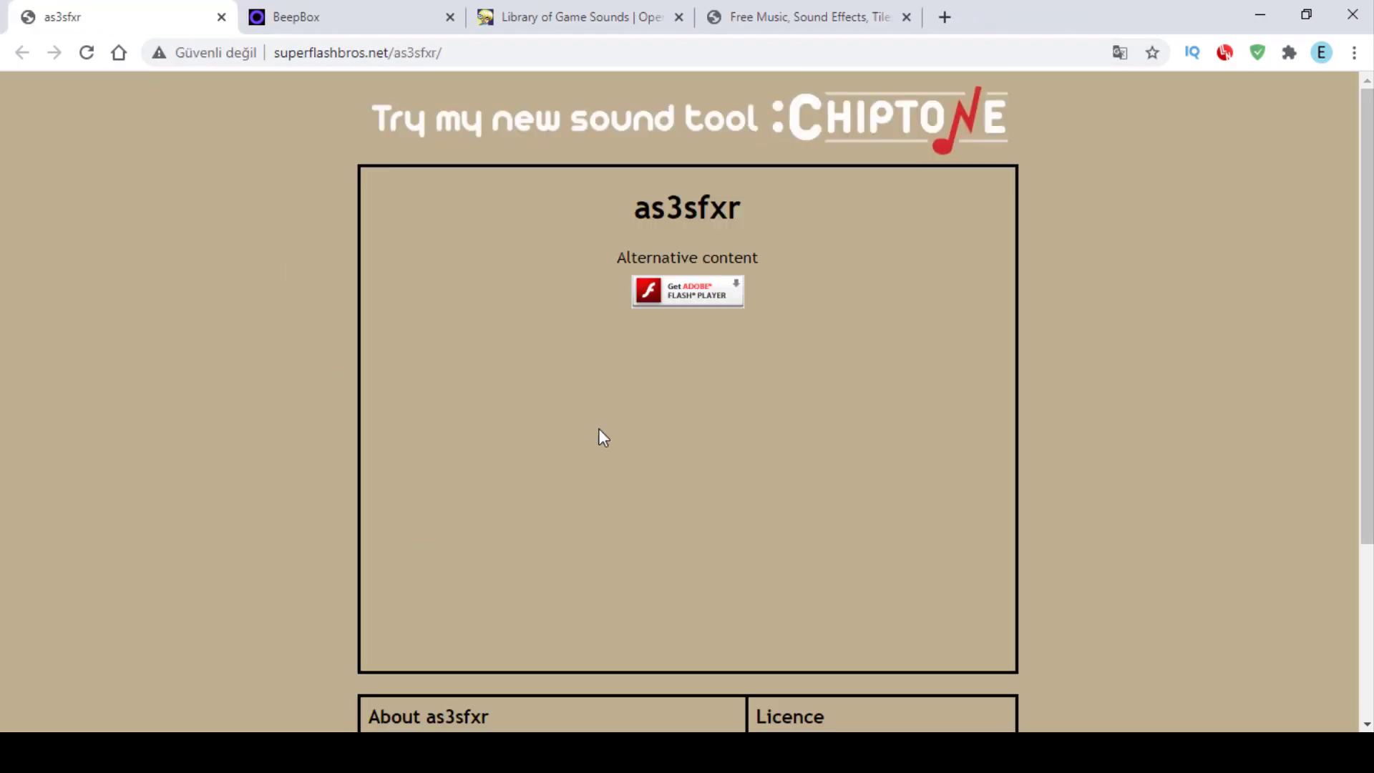
# Step: Allow Flash to run so the as3sfxr page loads
pyautogui.click(701, 304)
pyautogui.click(326, 214)
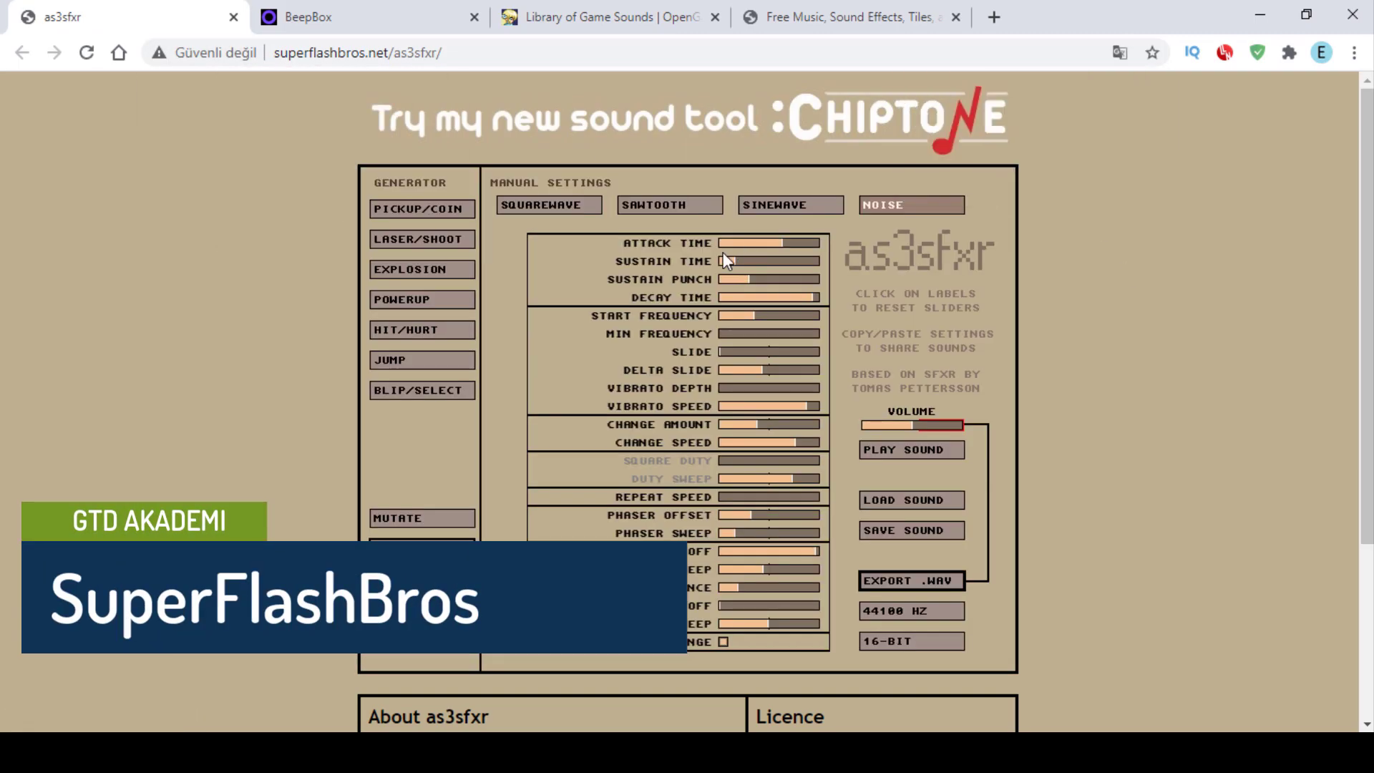
pyautogui.scroll(-4, 892, 324)
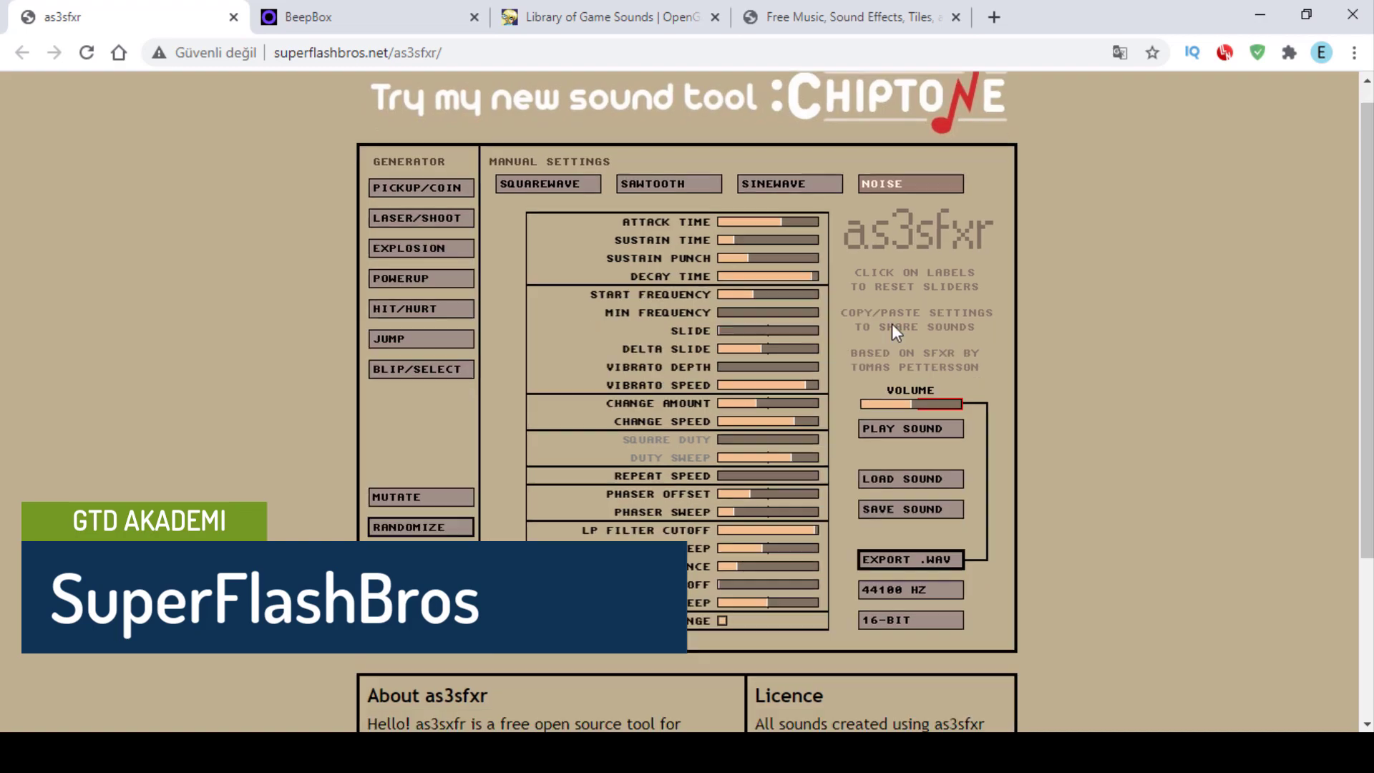
pyautogui.scroll(4, 915, 343)
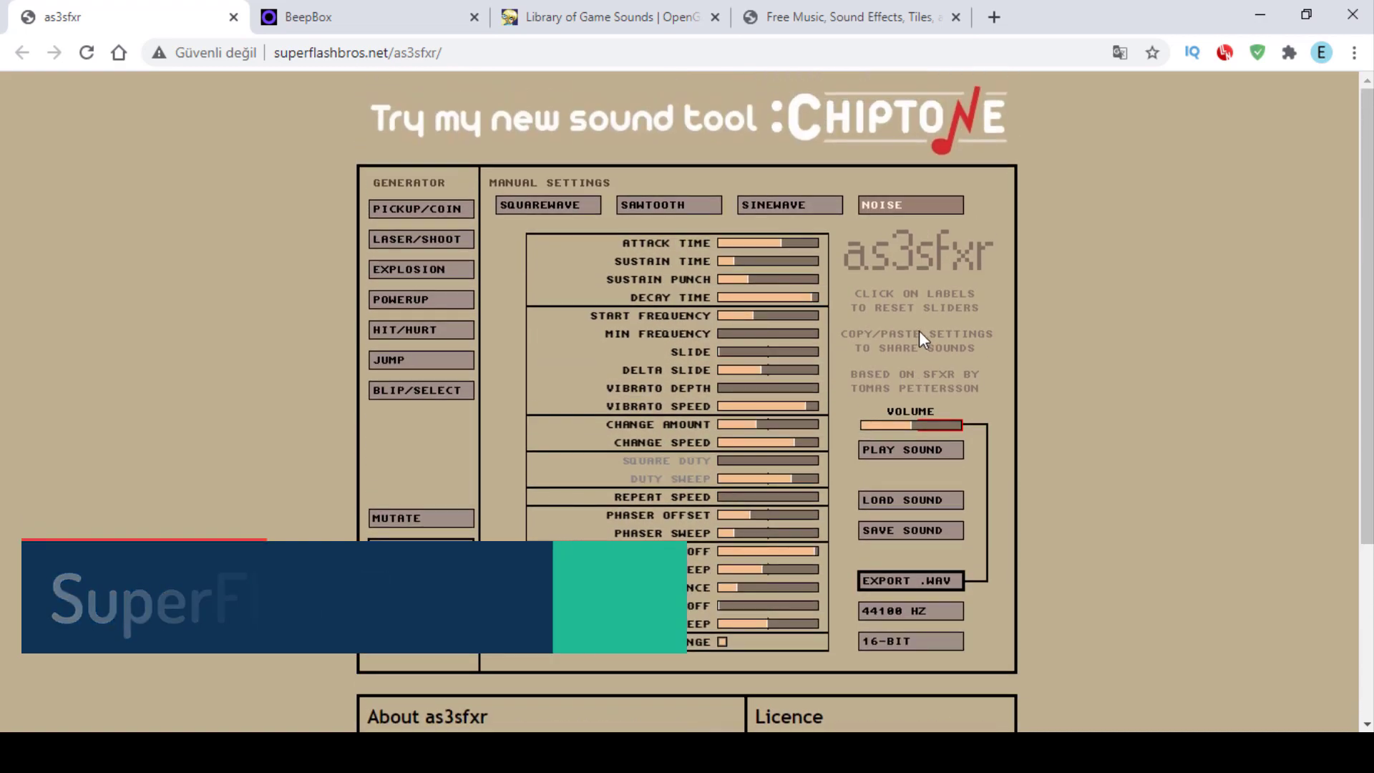
# Step: Generate several Pickup/Coin sound variations
pyautogui.click(440, 208)
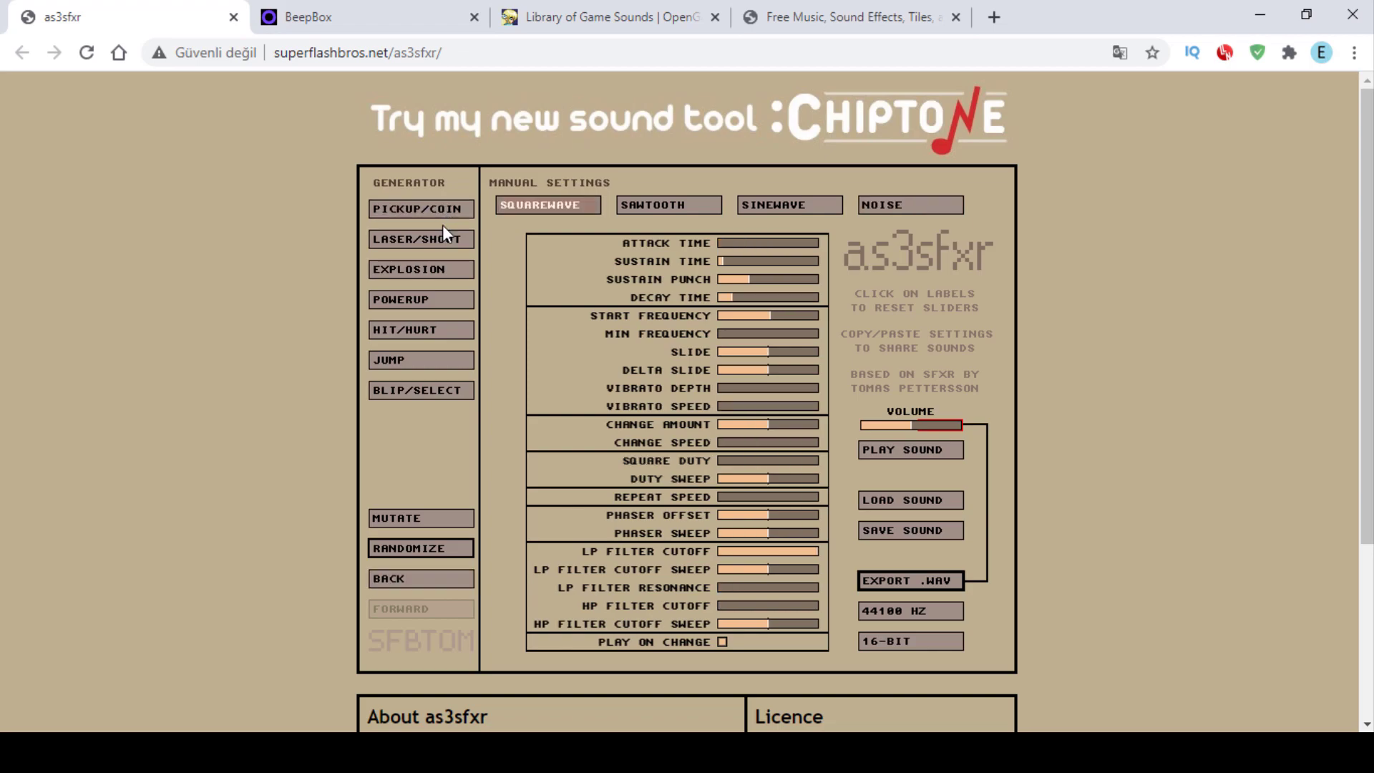
pyautogui.click(426, 207)
pyautogui.click(427, 205)
pyautogui.click(427, 203)
pyautogui.click(427, 204)
pyautogui.click(427, 204)
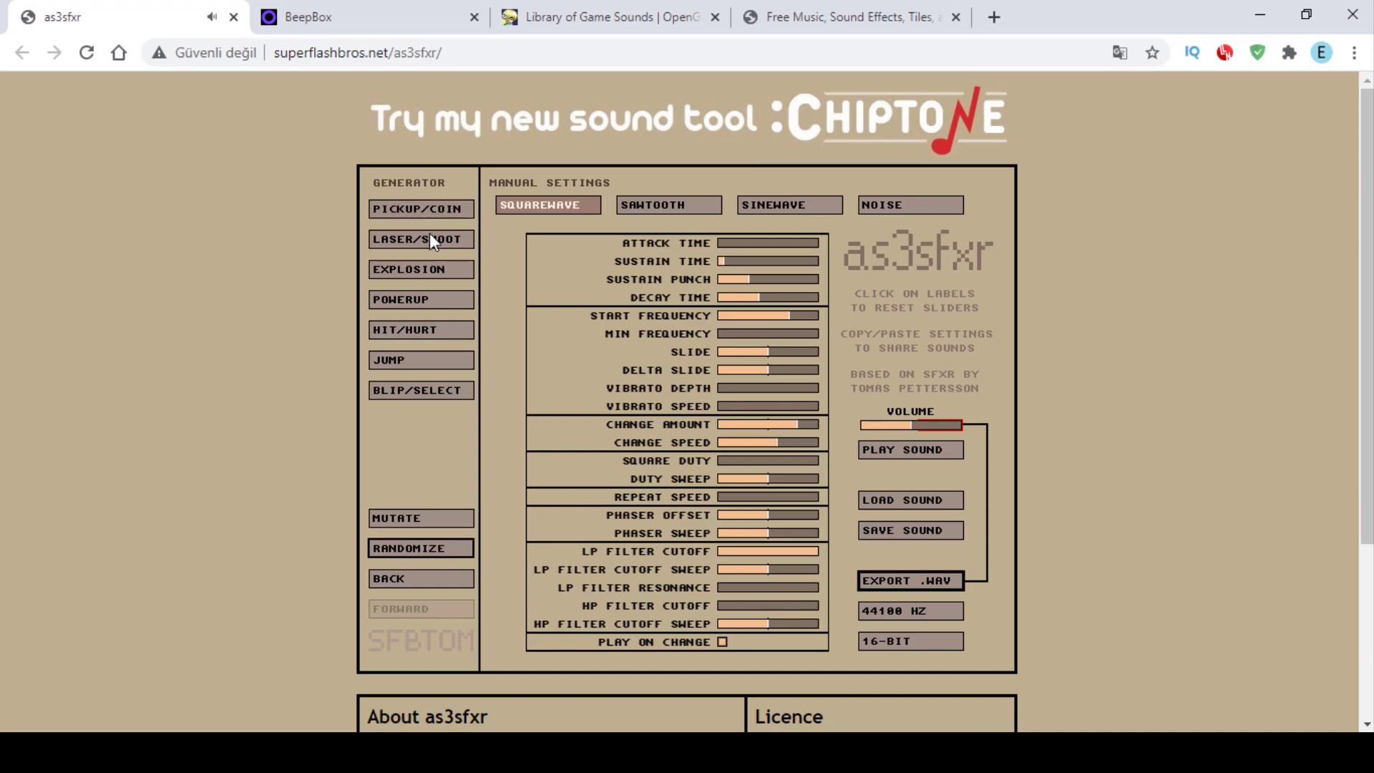
# Step: Generate Laser/Shoot variations until settling on a sawtooth laser sound
pyautogui.click(430, 236)
pyautogui.click(424, 237)
pyautogui.click(425, 237)
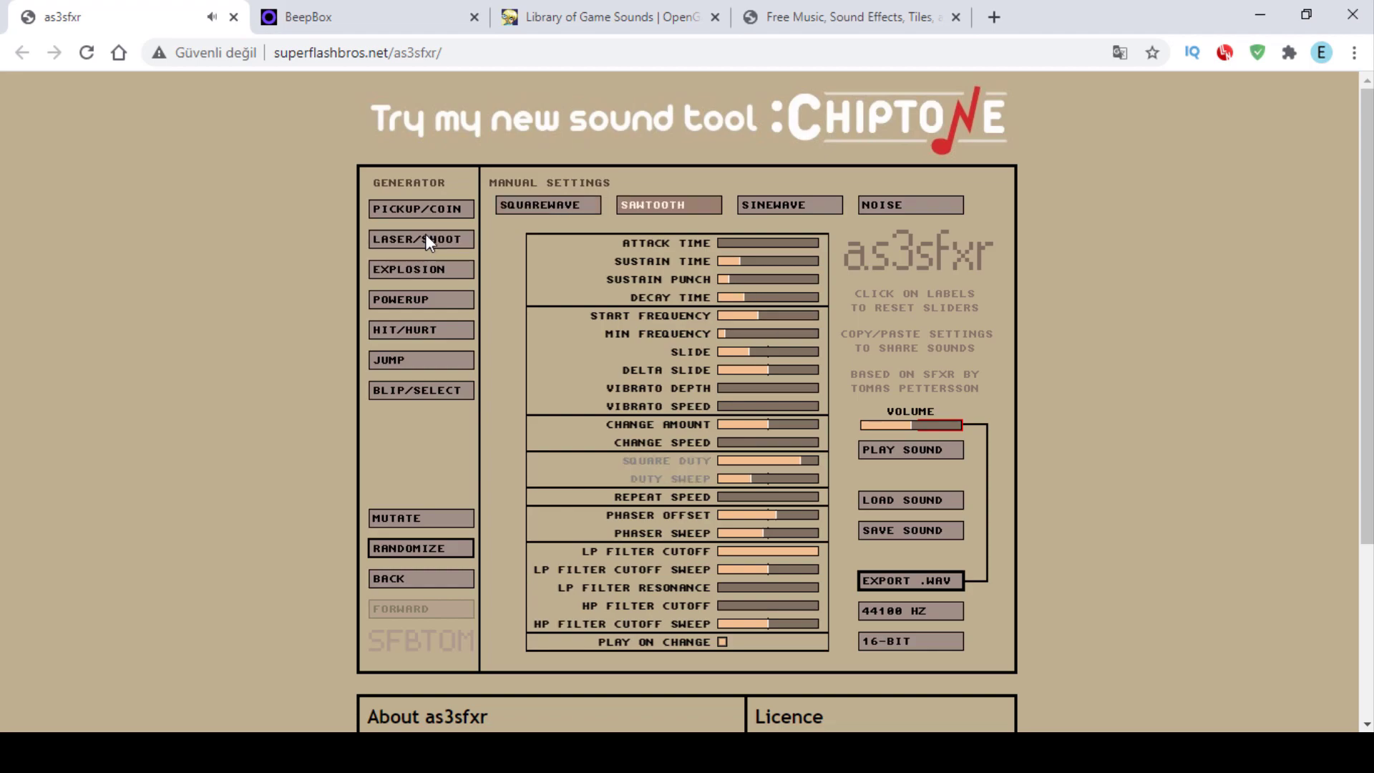
pyautogui.click(425, 232)
pyautogui.click(423, 235)
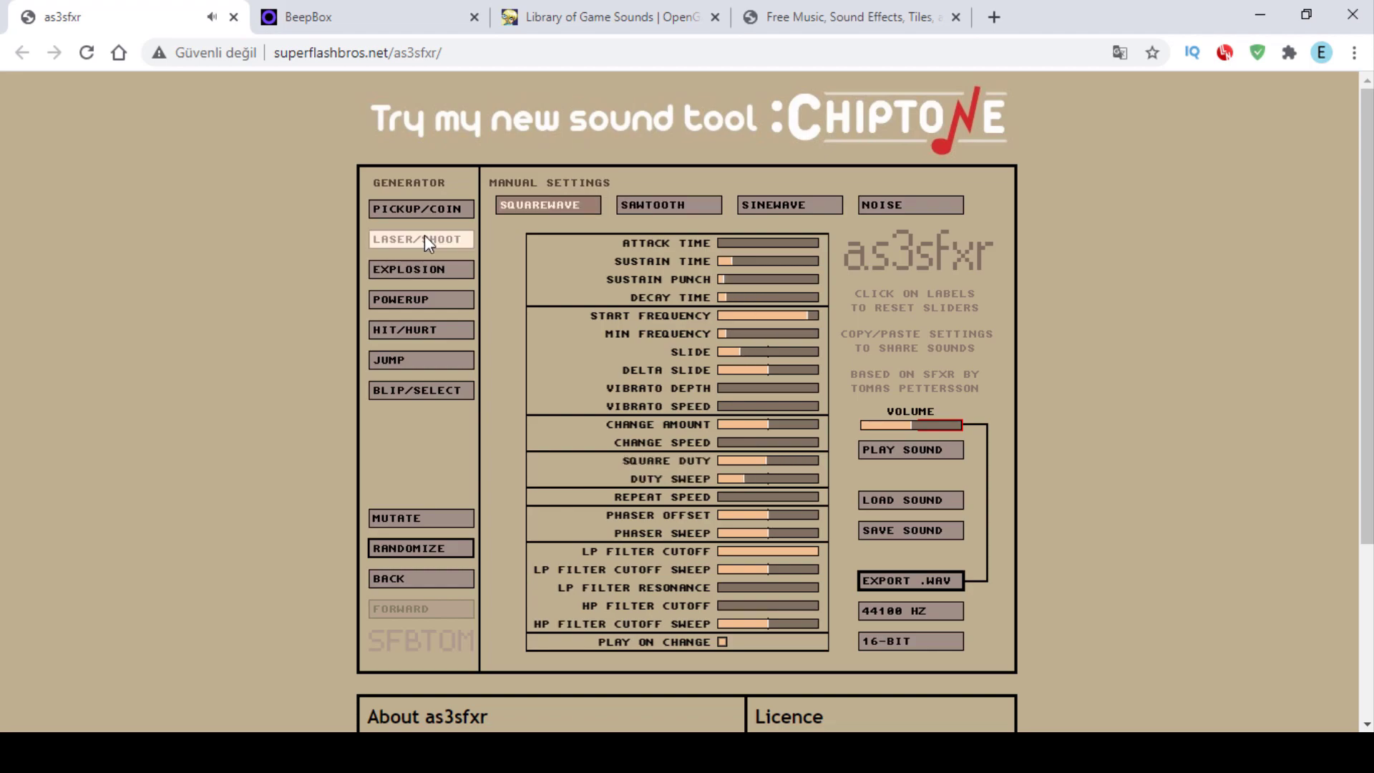
pyautogui.click(424, 235)
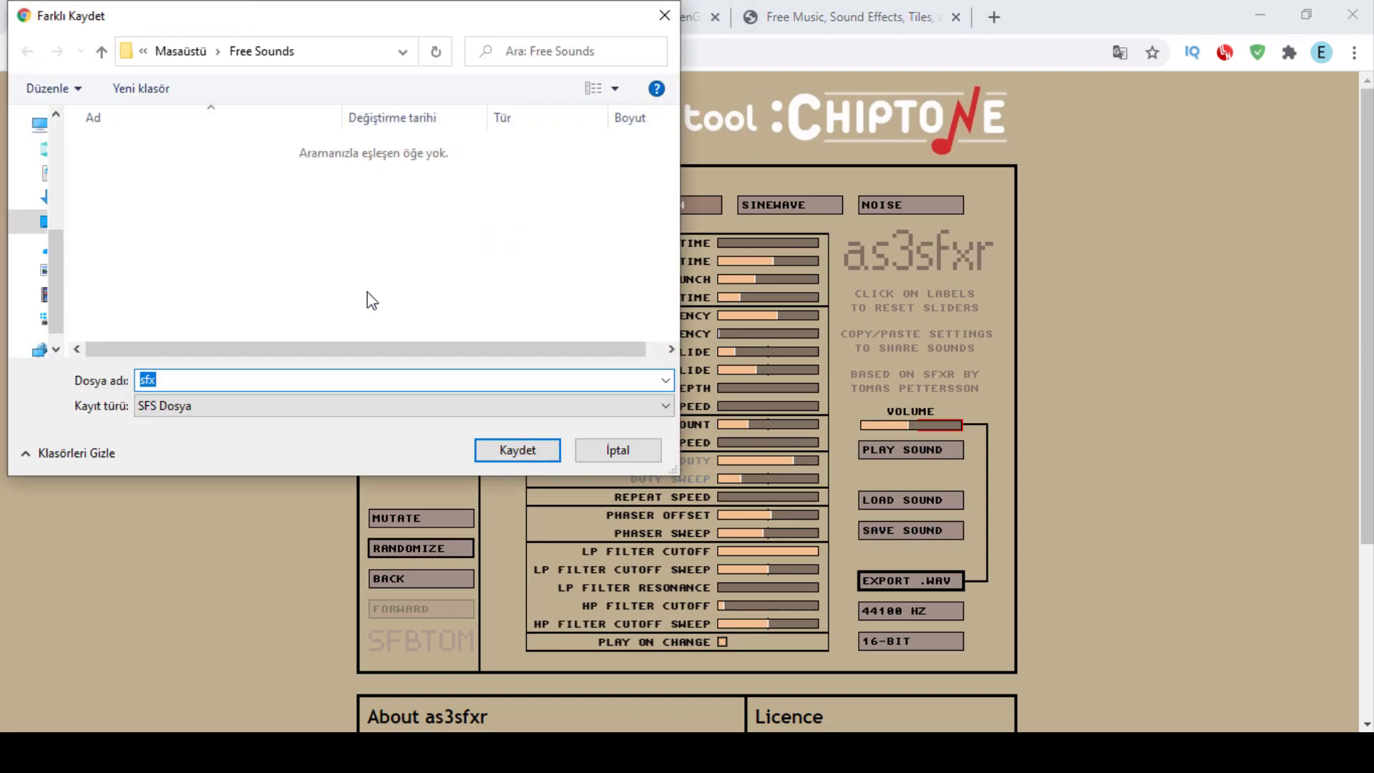
# Step: Close the settings save dialog without saving the sound settings
pyautogui.click(662, 16)
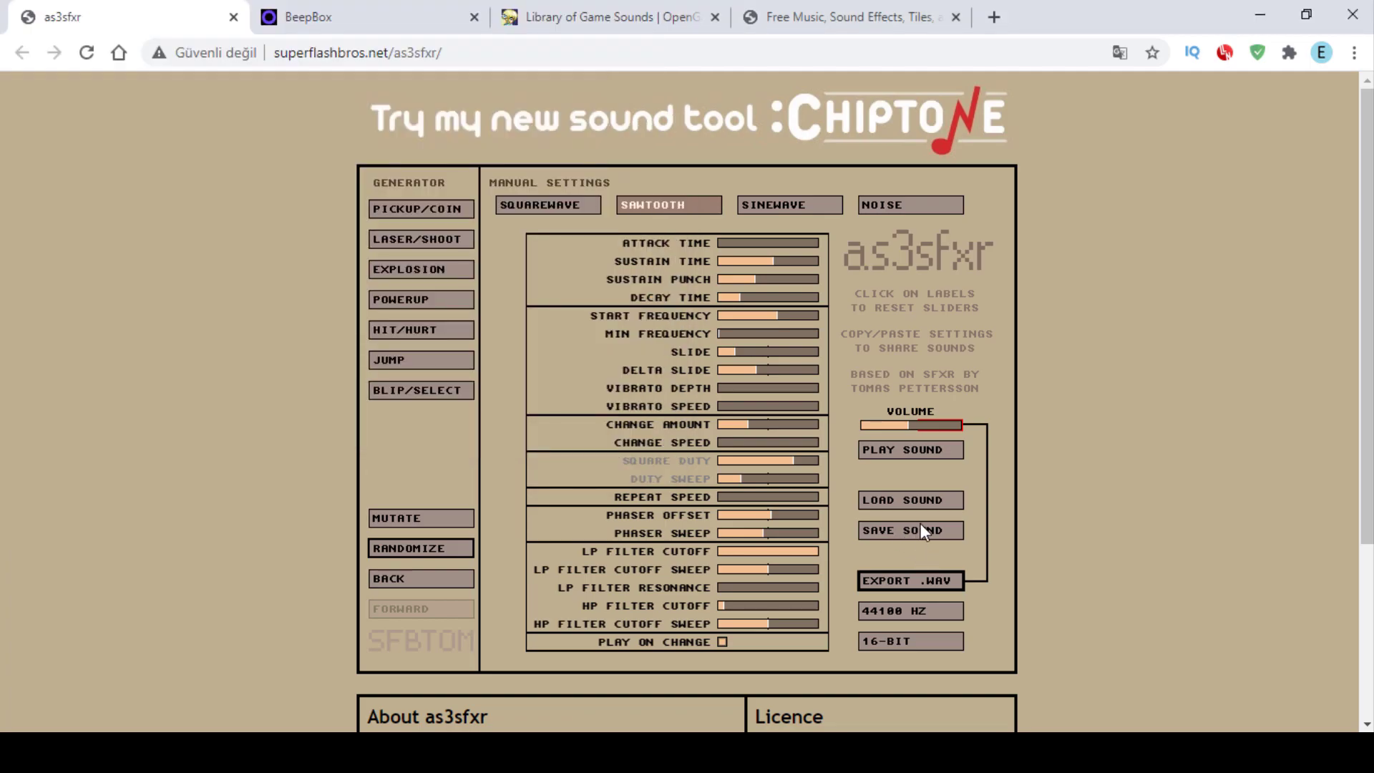
pyautogui.click(921, 531)
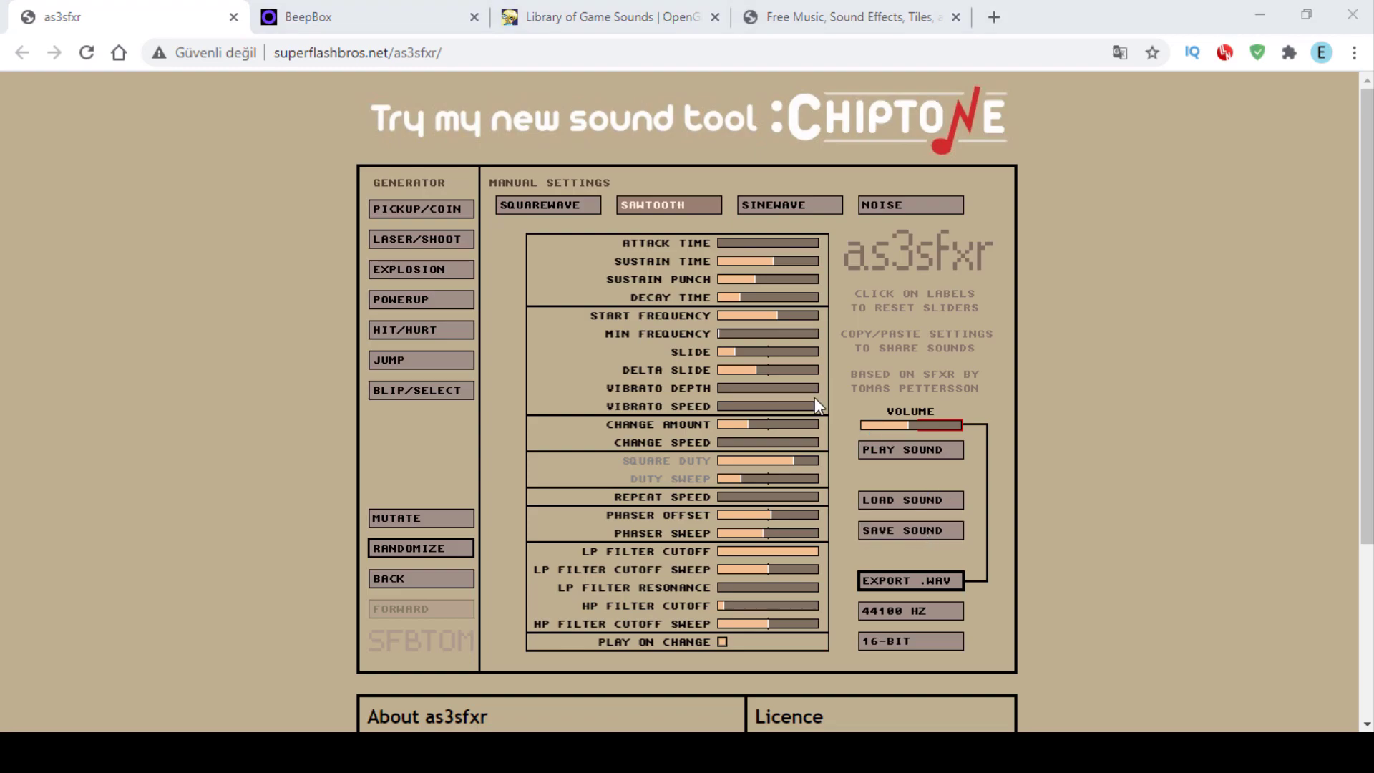
pyautogui.click(674, 15)
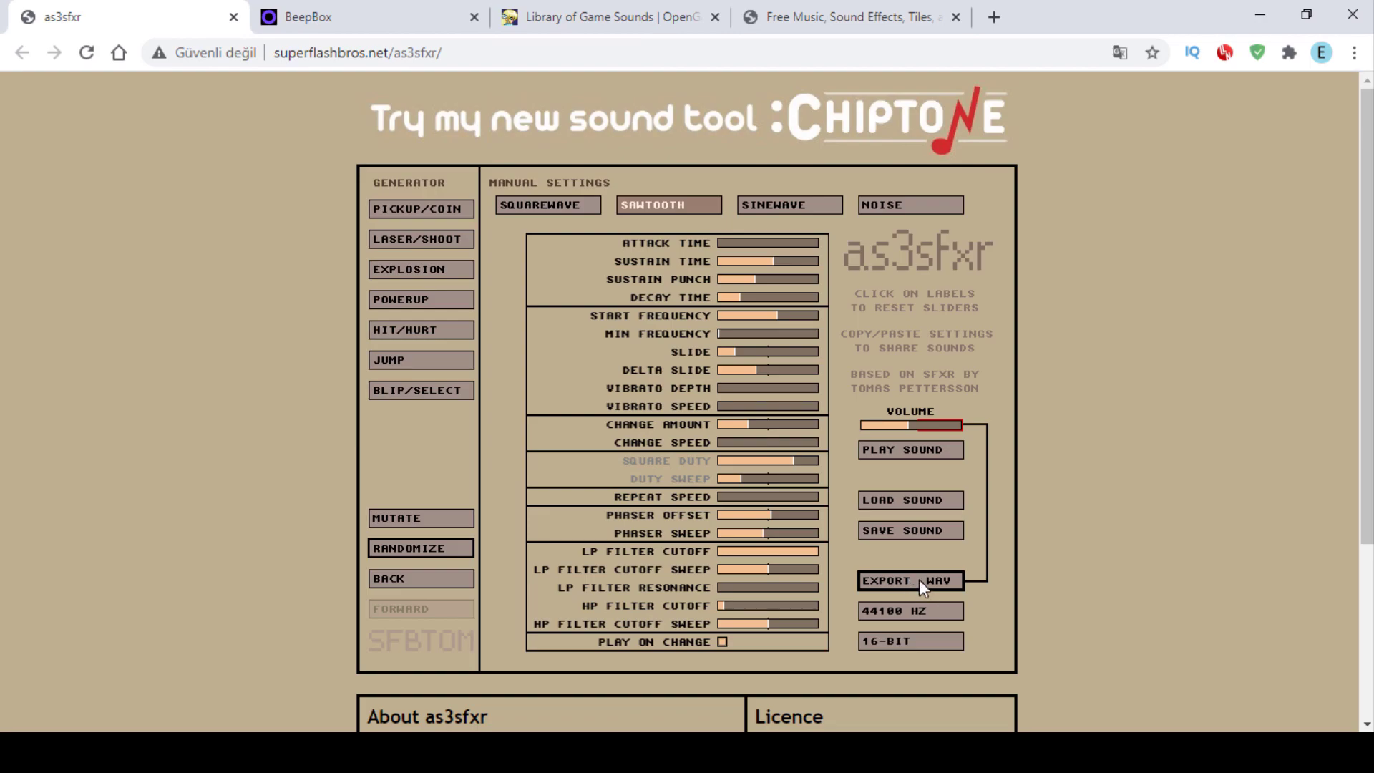
# Step: Start a WAV export named 'sound' in Free Sounds, then close that dialog
pyautogui.click(919, 578)
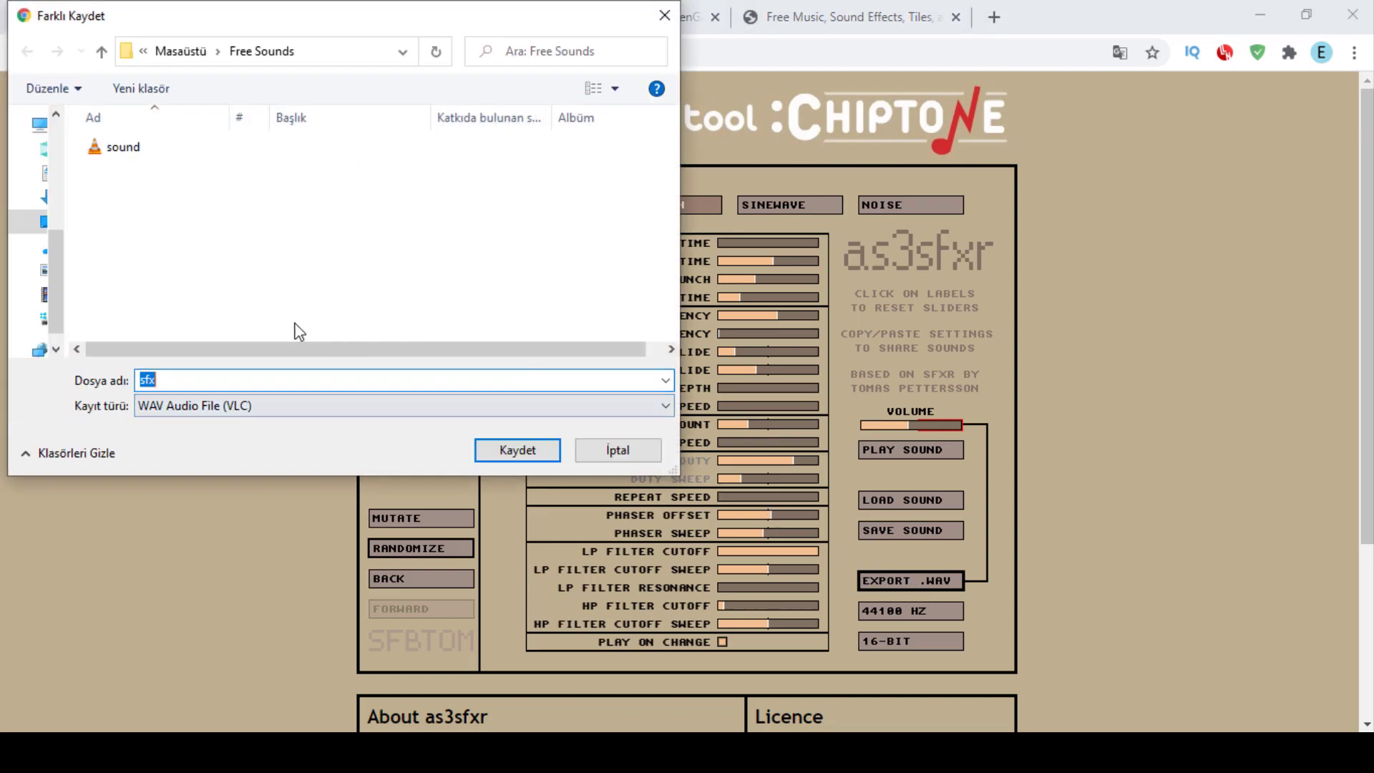
pyautogui.click(146, 148)
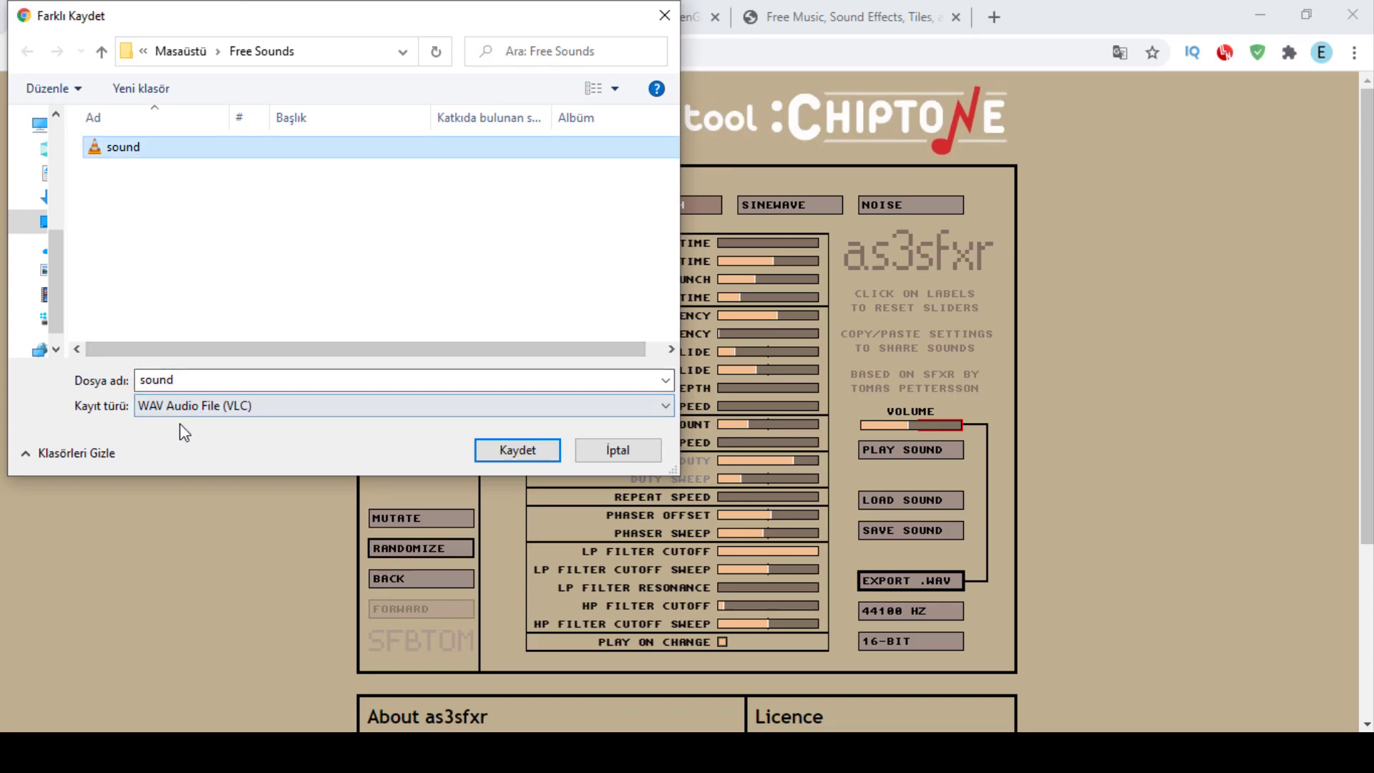
pyautogui.click(665, 15)
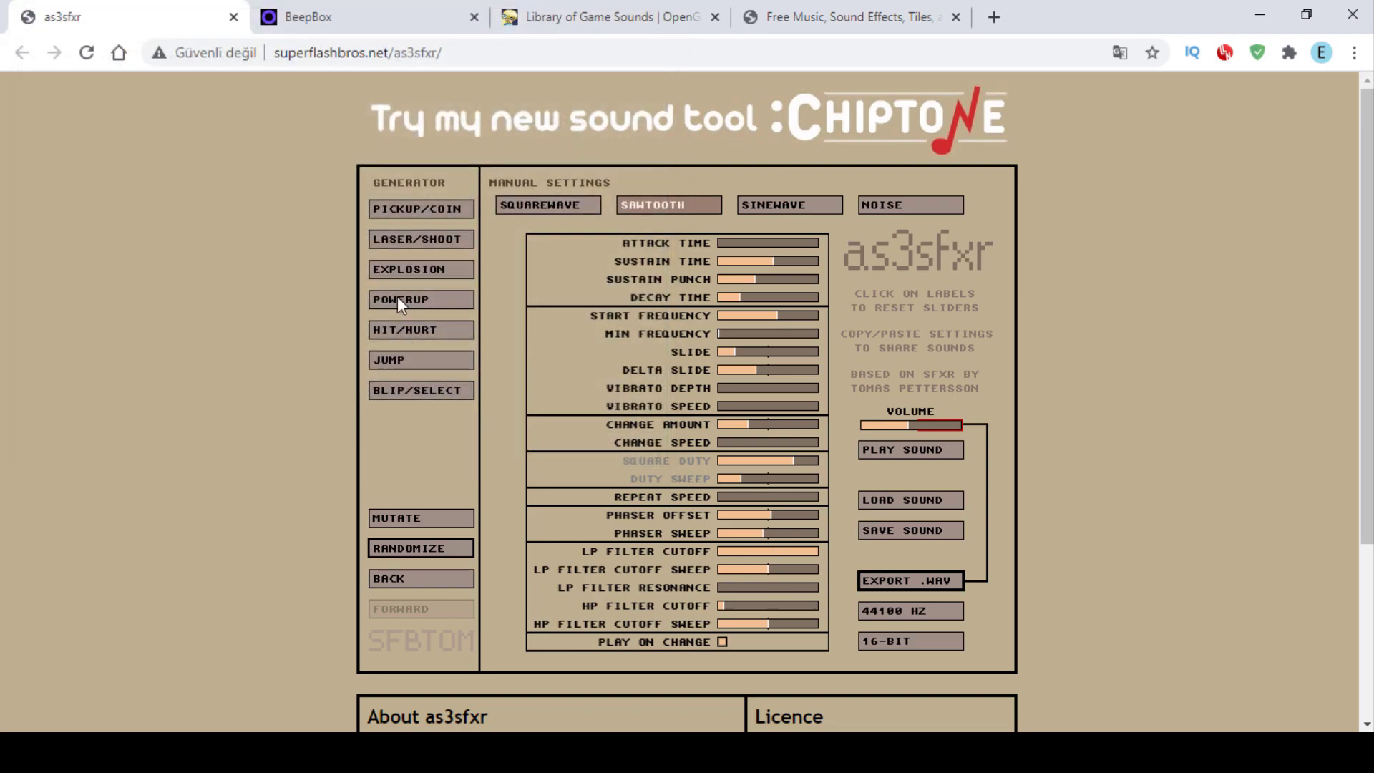
# Step: Audition explosion, powerup, hit/hurt and jump sounds, regenerating each several times
pyautogui.click(405, 269)
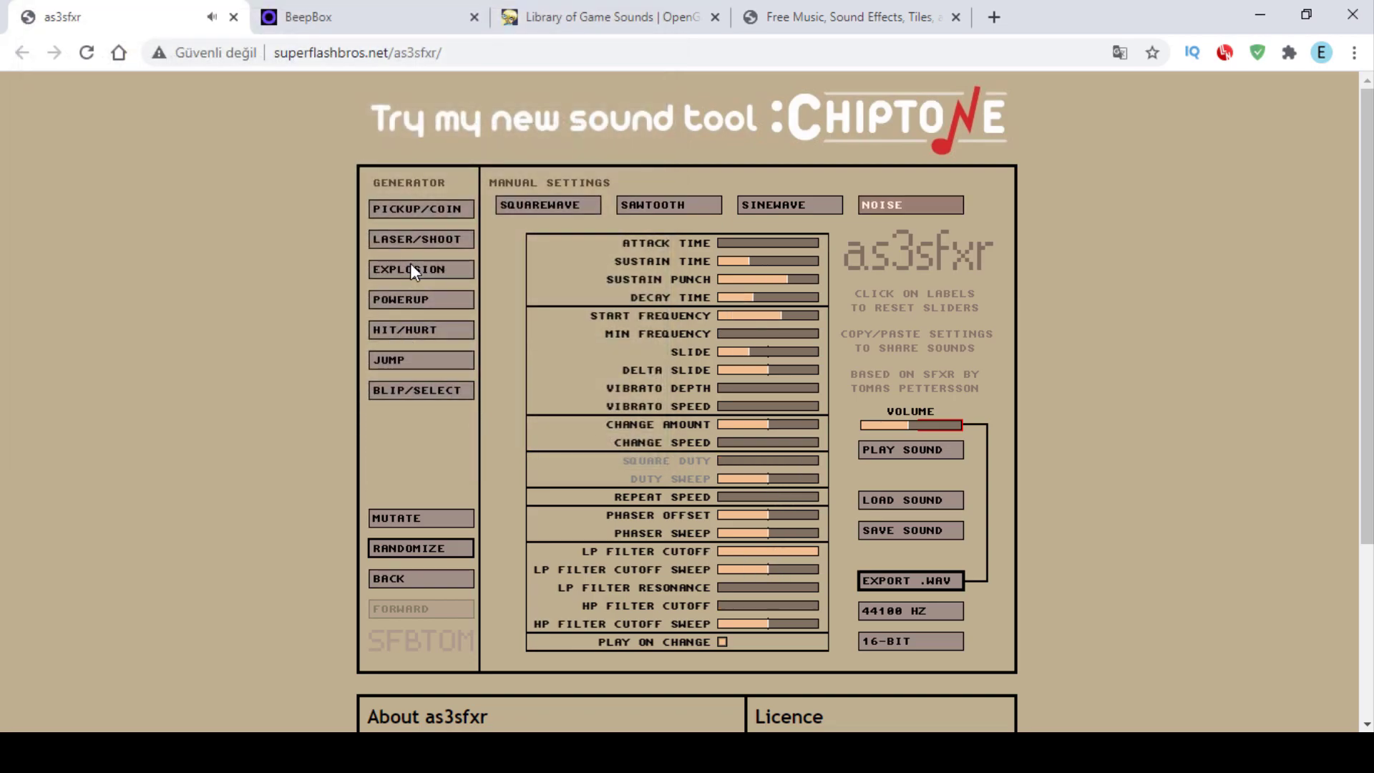
pyautogui.click(427, 300)
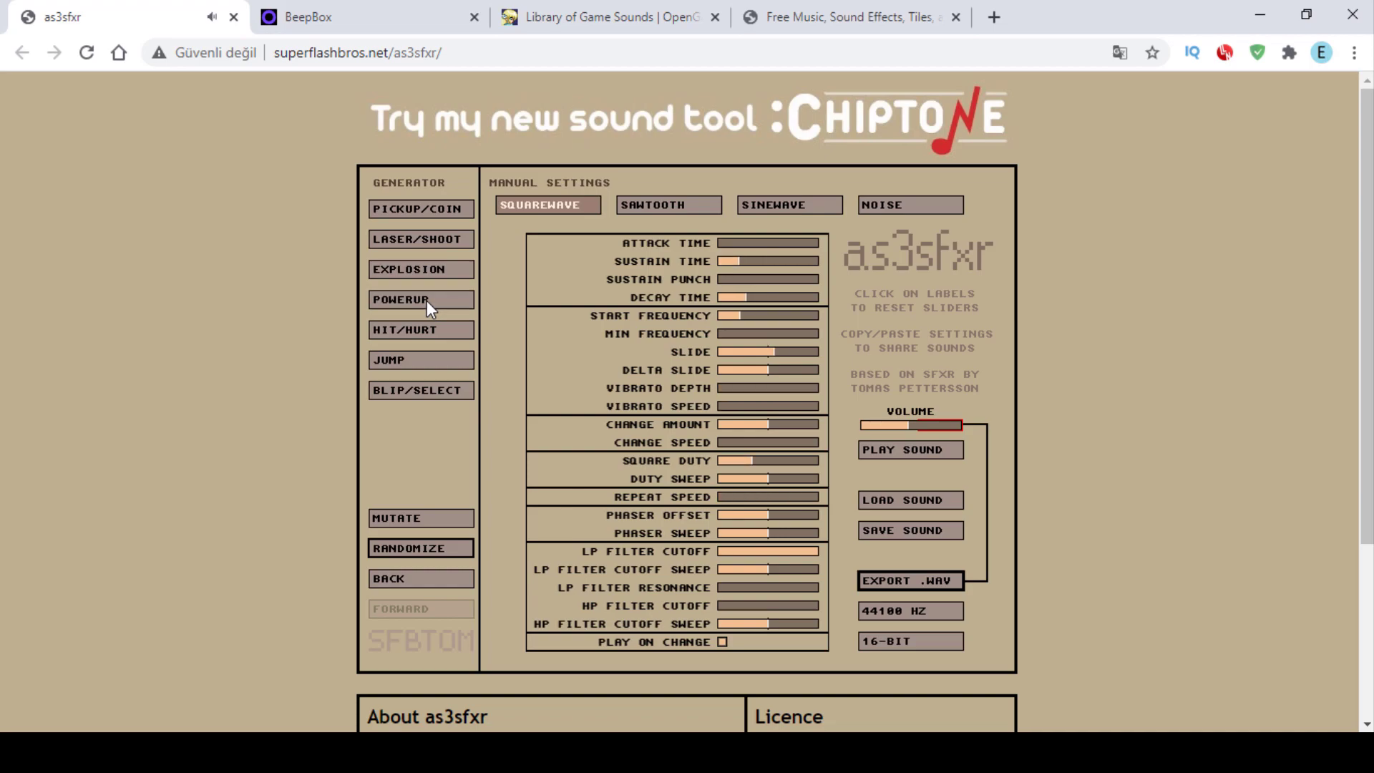
pyautogui.click(427, 300)
pyautogui.click(419, 328)
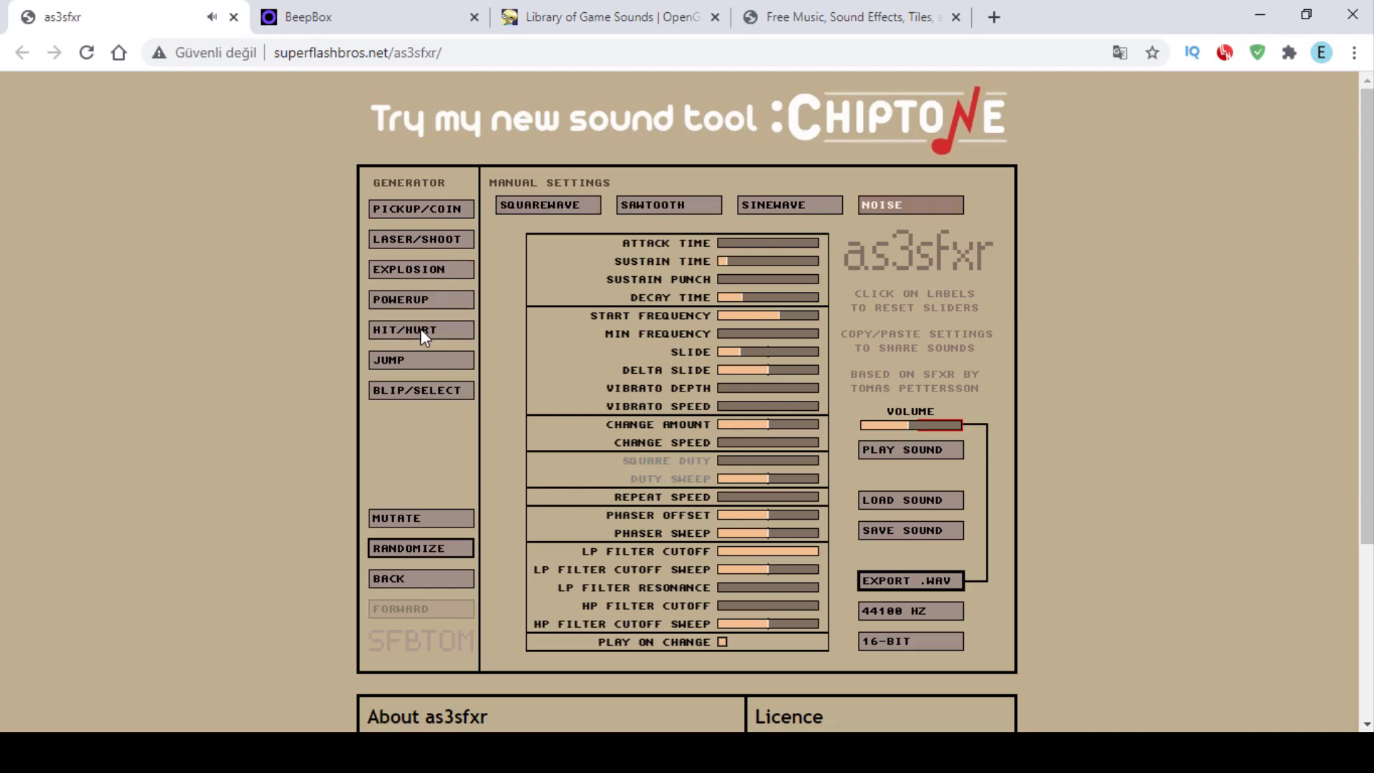
pyautogui.click(420, 329)
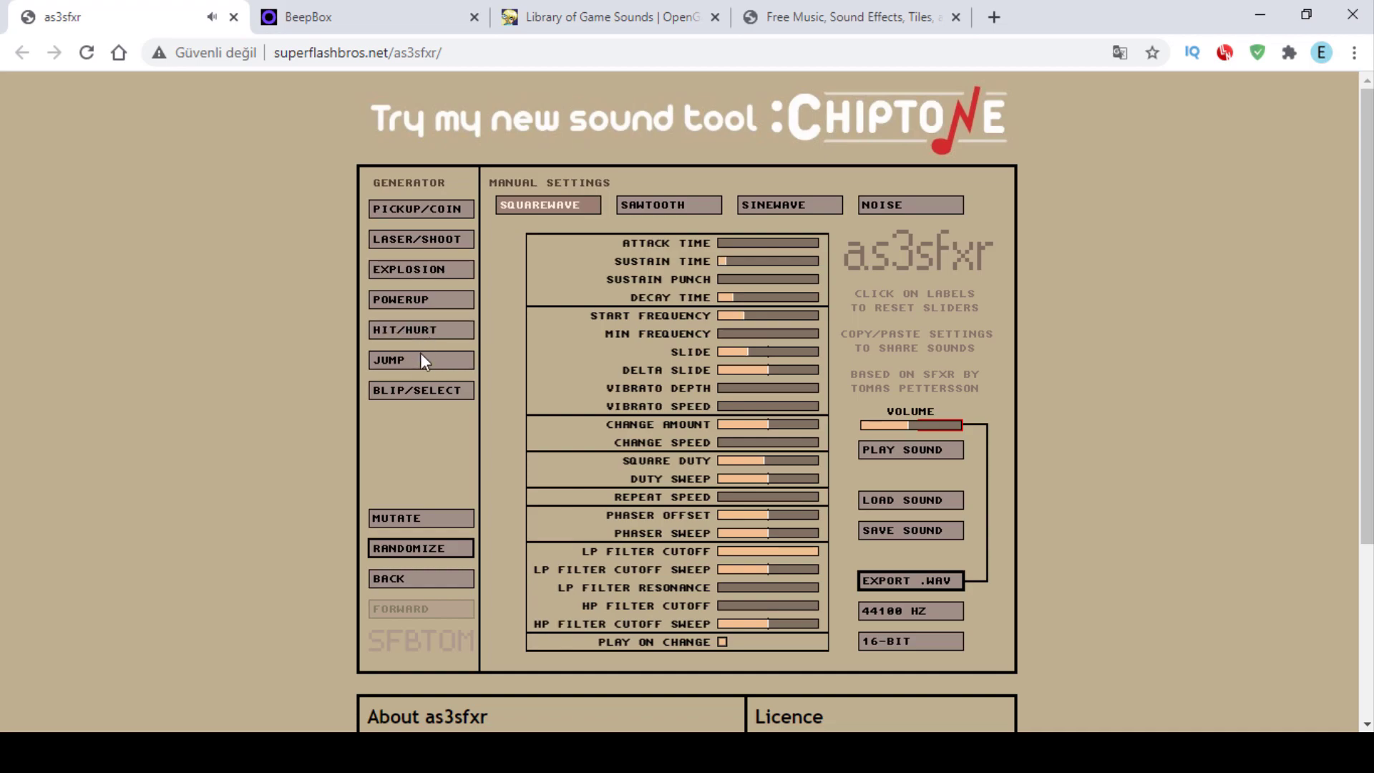
pyautogui.click(419, 361)
pyautogui.click(419, 359)
pyautogui.click(419, 358)
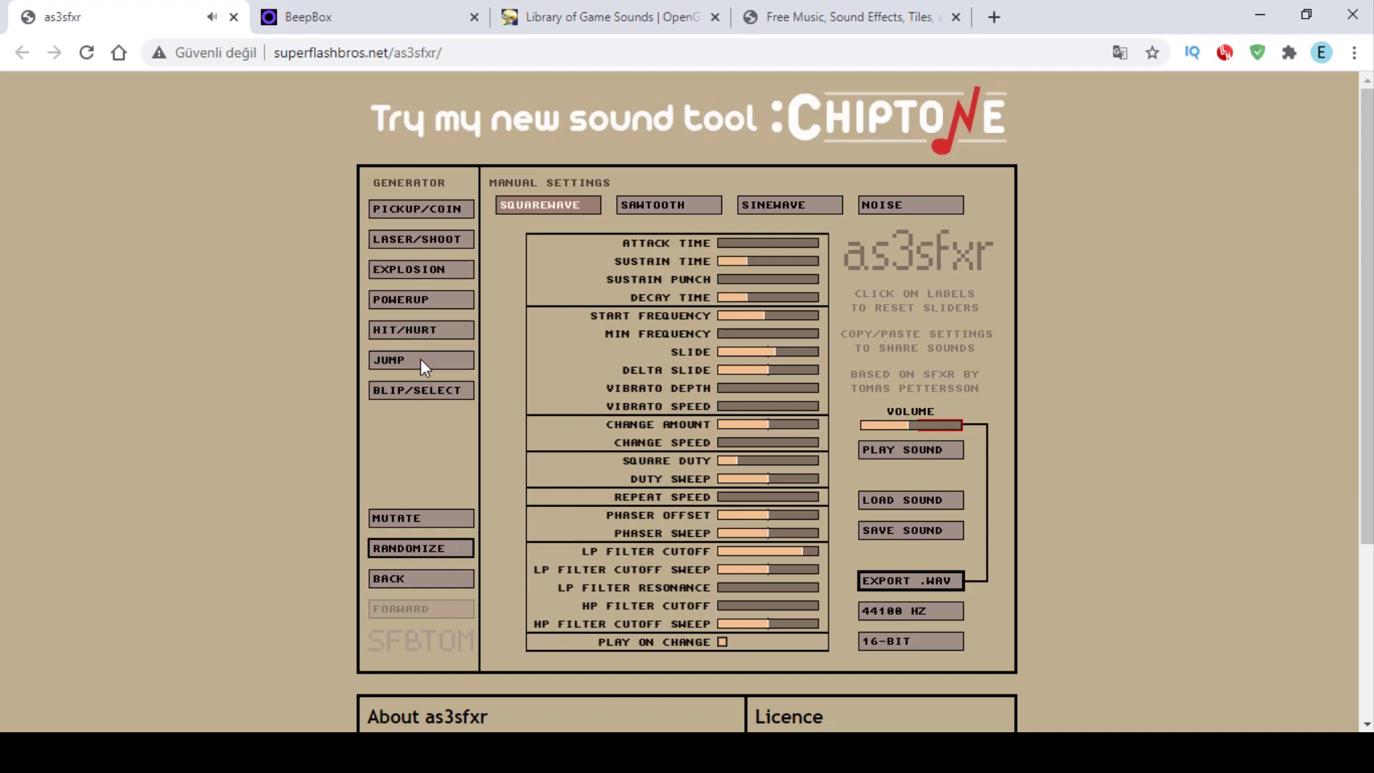
pyautogui.click(419, 358)
# Step: Regenerate the Blip/Select sound repeatedly to hear its variations
pyautogui.click(419, 393)
pyautogui.click(418, 393)
pyautogui.click(419, 393)
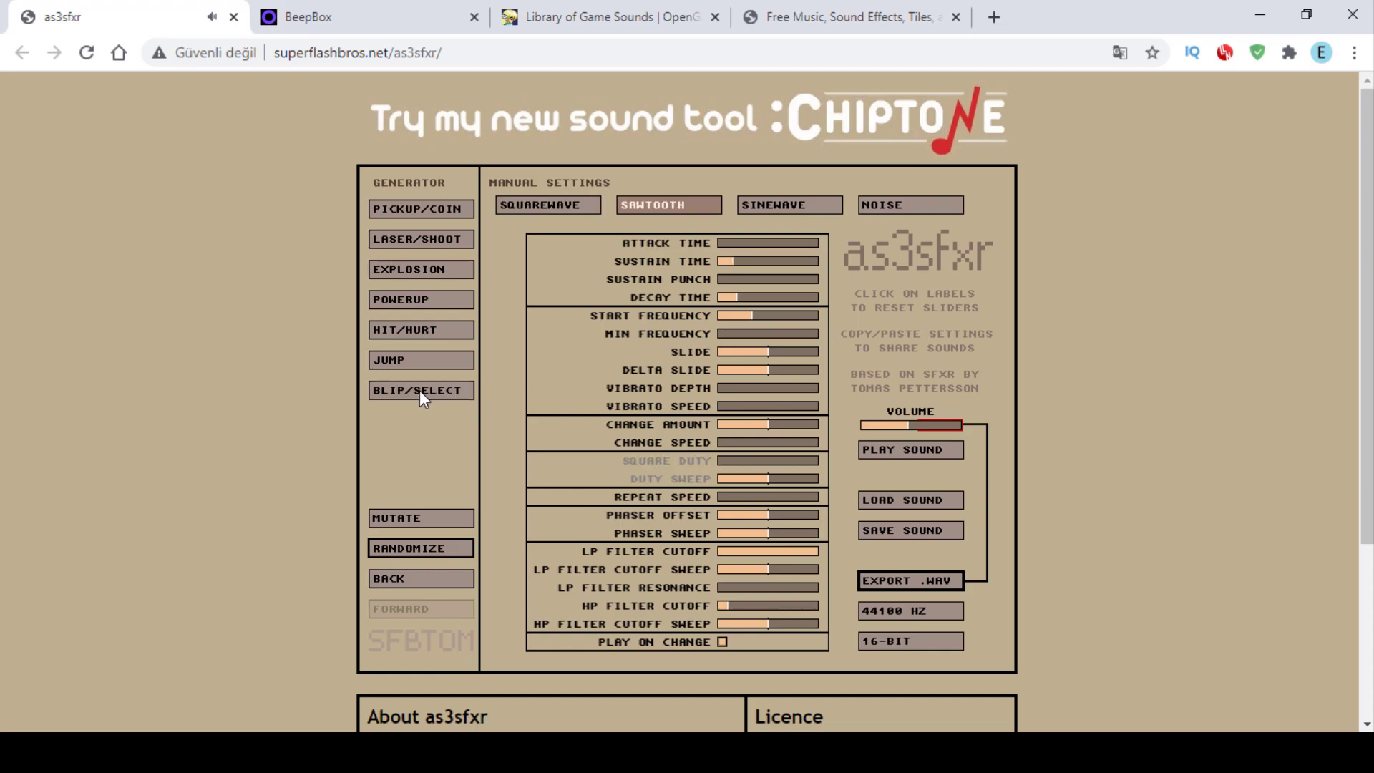
pyautogui.click(420, 391)
pyautogui.click(420, 388)
pyautogui.click(419, 388)
pyautogui.click(419, 388)
pyautogui.click(419, 387)
pyautogui.click(420, 388)
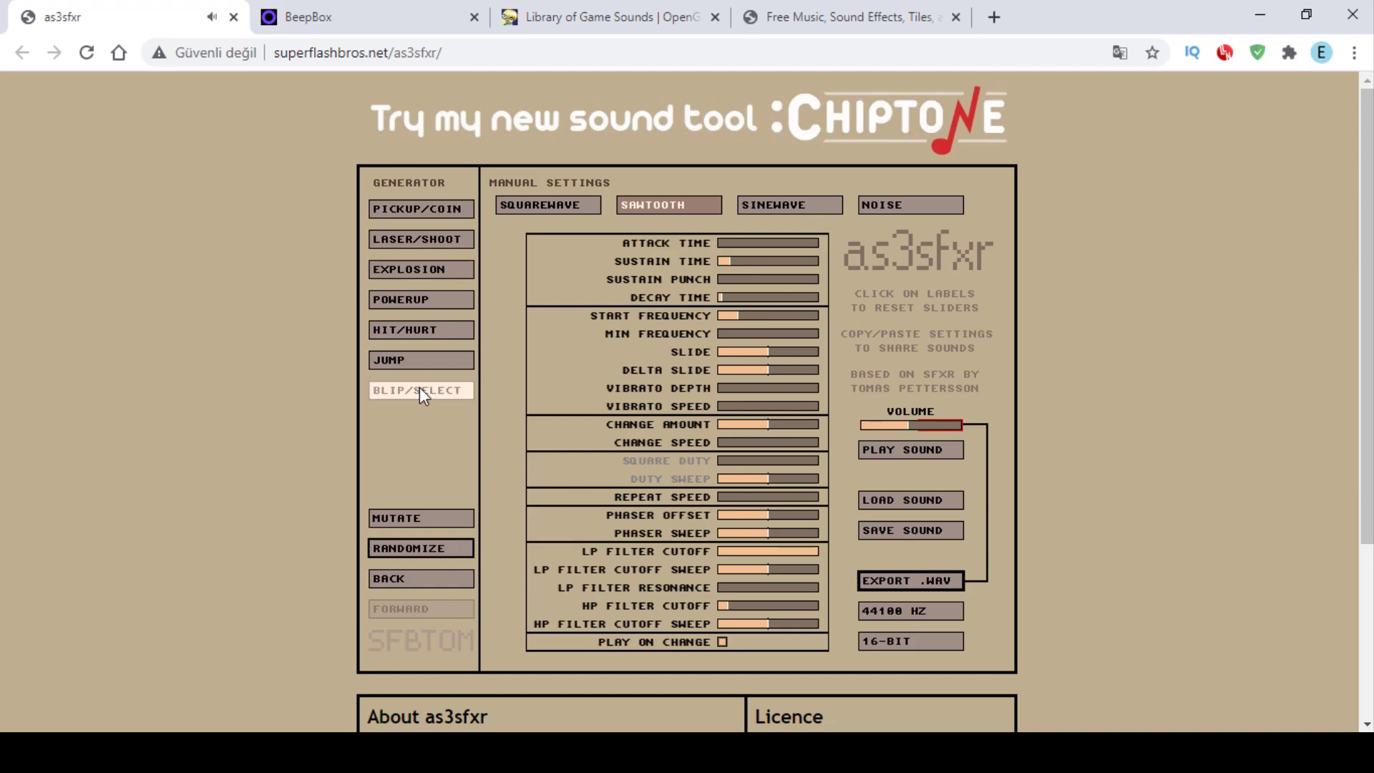
# Step: Regenerate the Powerup sound through several variations
pyautogui.click(429, 299)
pyautogui.click(429, 299)
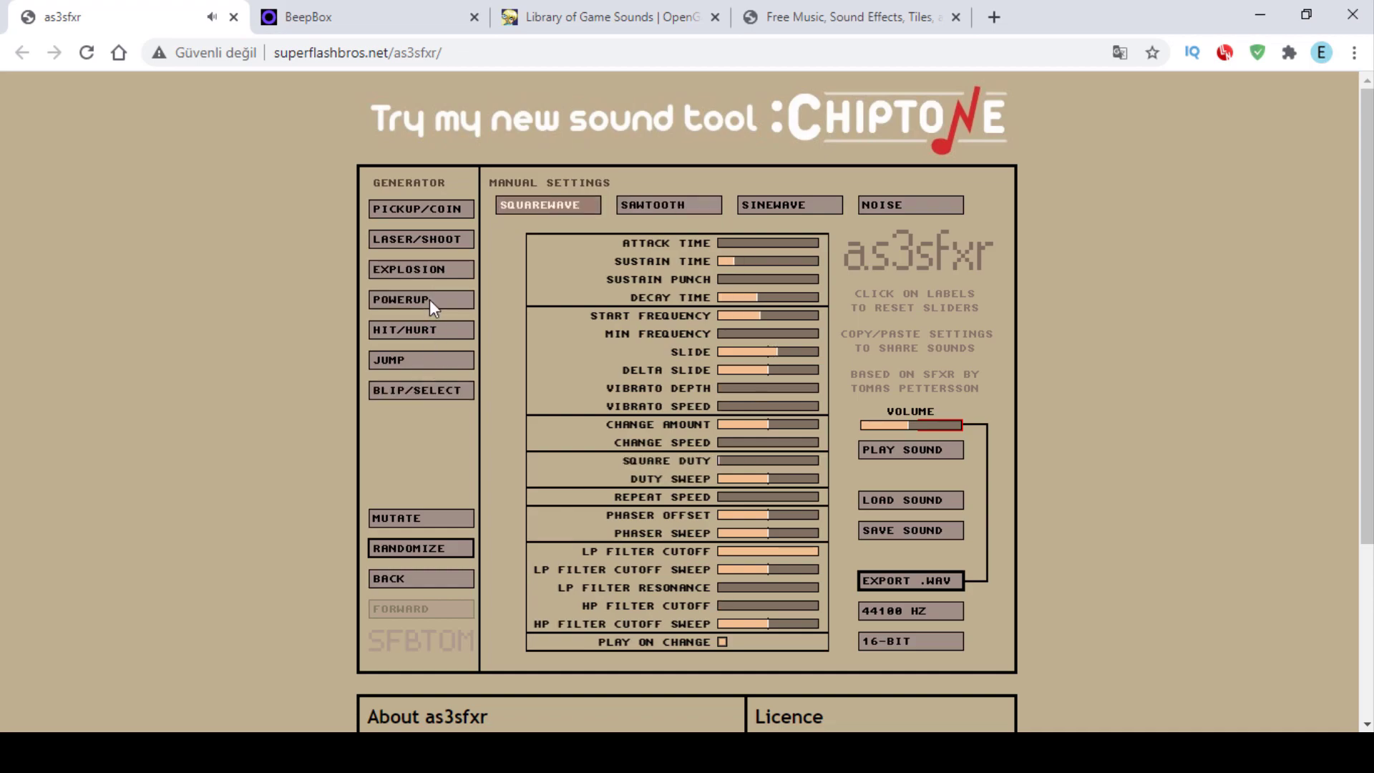
pyautogui.click(429, 299)
pyautogui.click(429, 300)
pyautogui.click(430, 300)
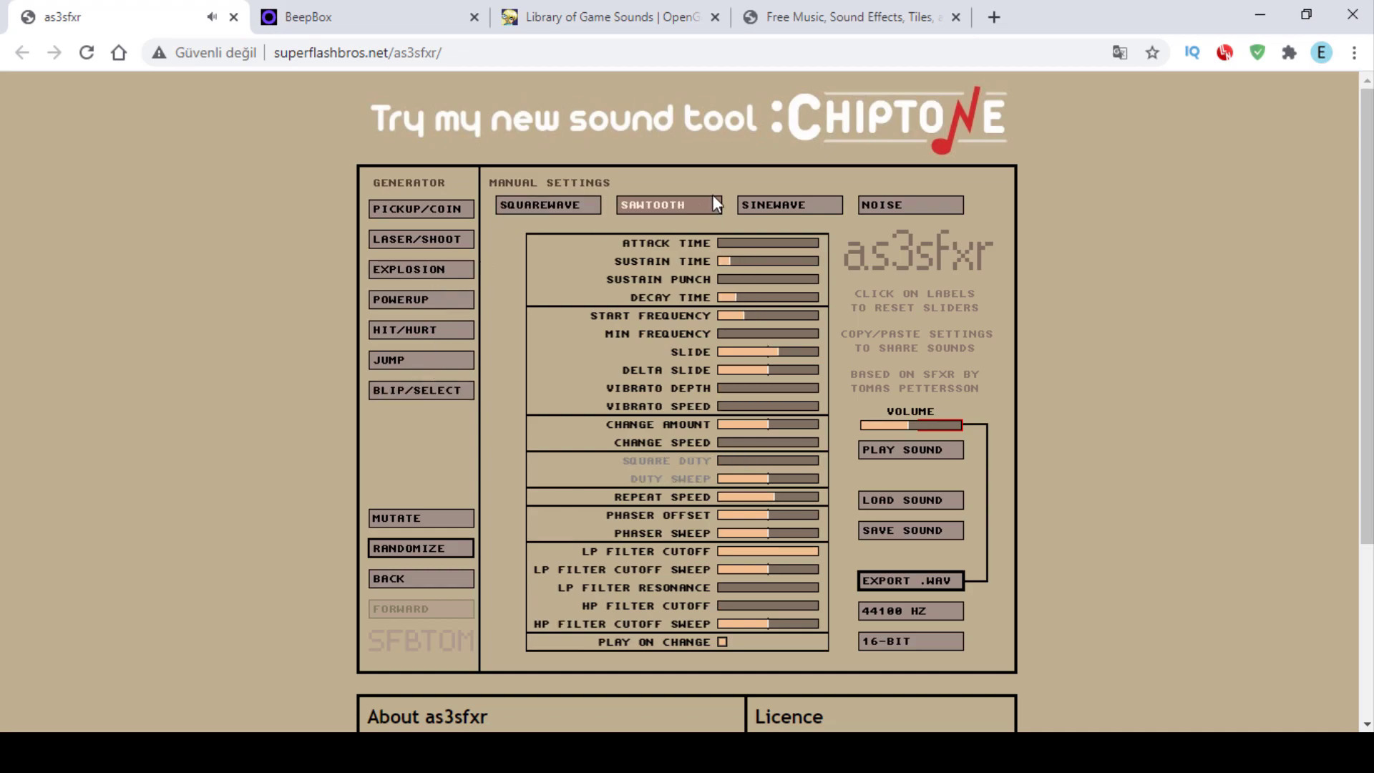
pyautogui.click(418, 296)
pyautogui.click(415, 296)
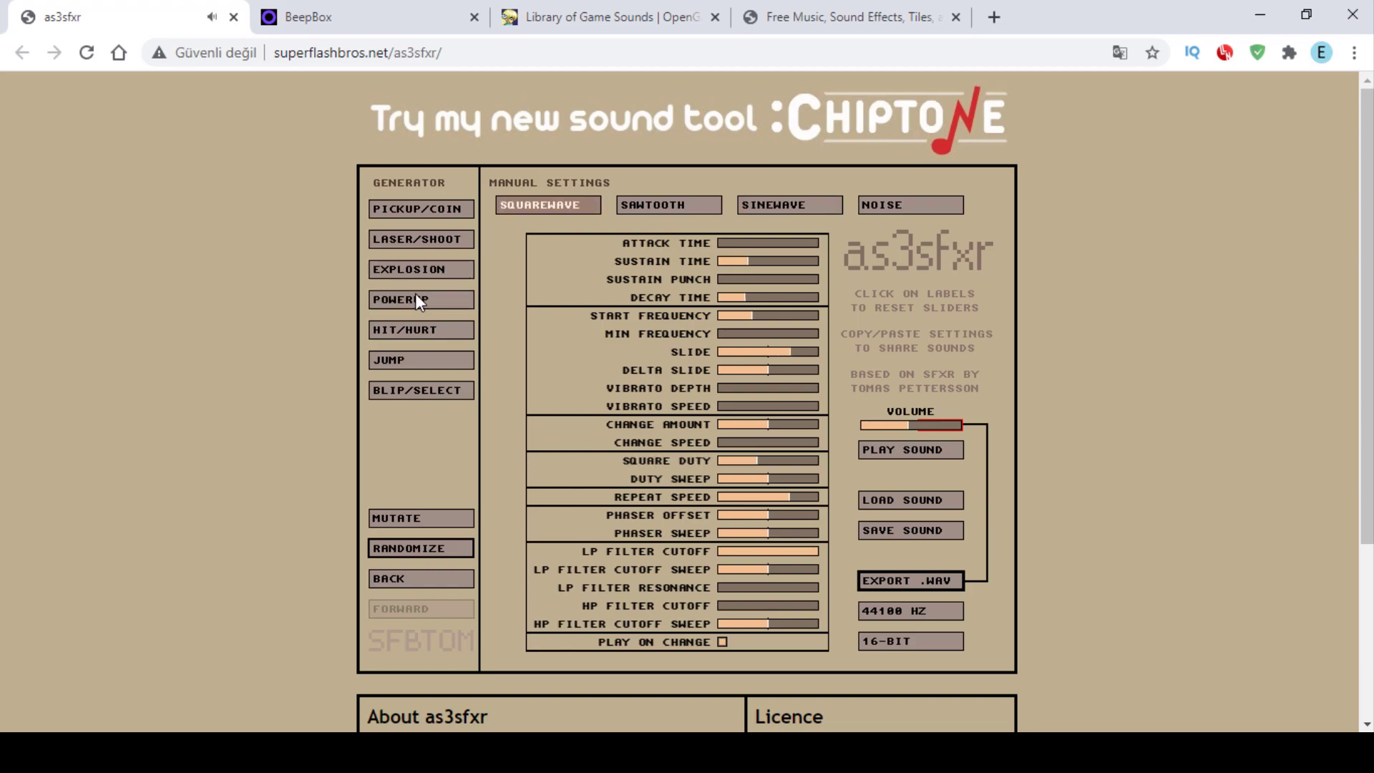
# Step: Try noise and other waveforms, return to square, then generate explosion and pickup sounds
pyautogui.click(890, 213)
pyautogui.click(810, 204)
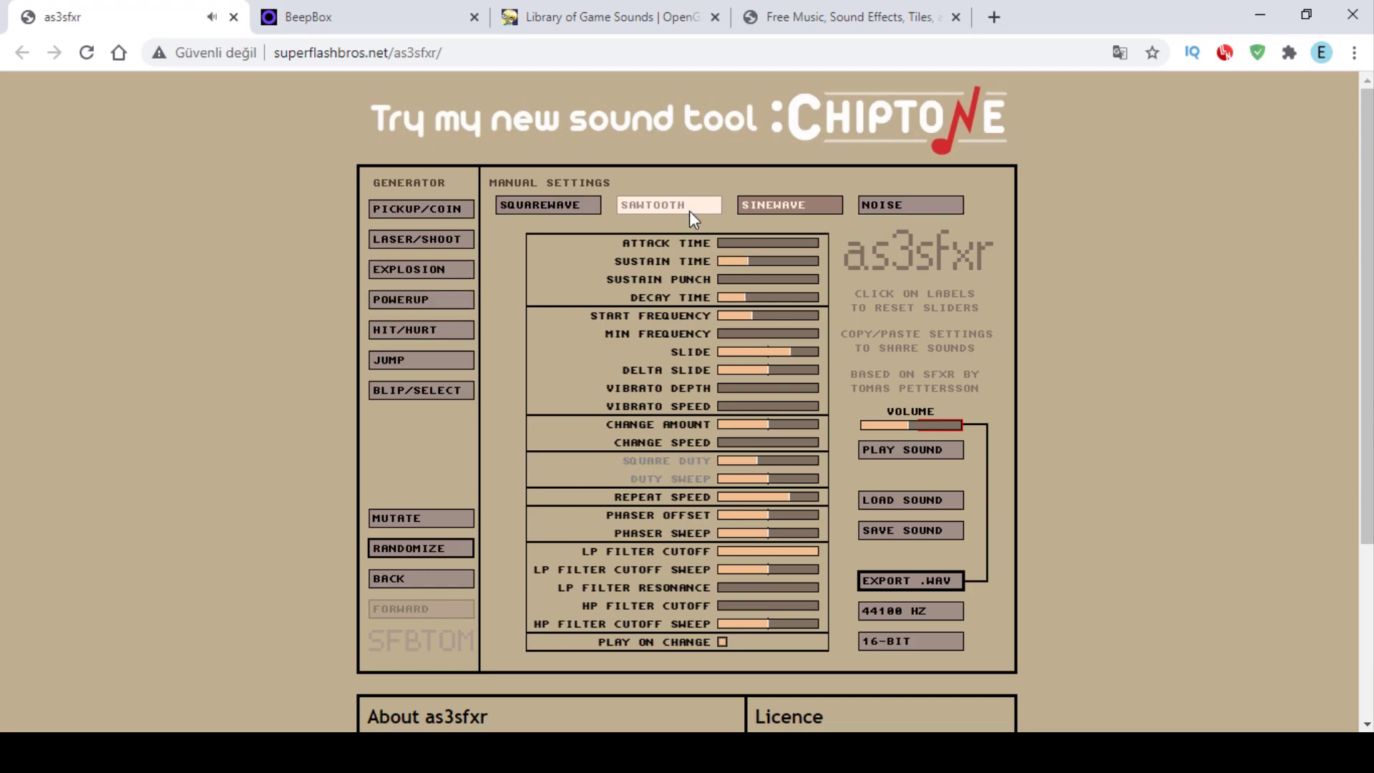
pyautogui.click(689, 211)
pyautogui.click(564, 212)
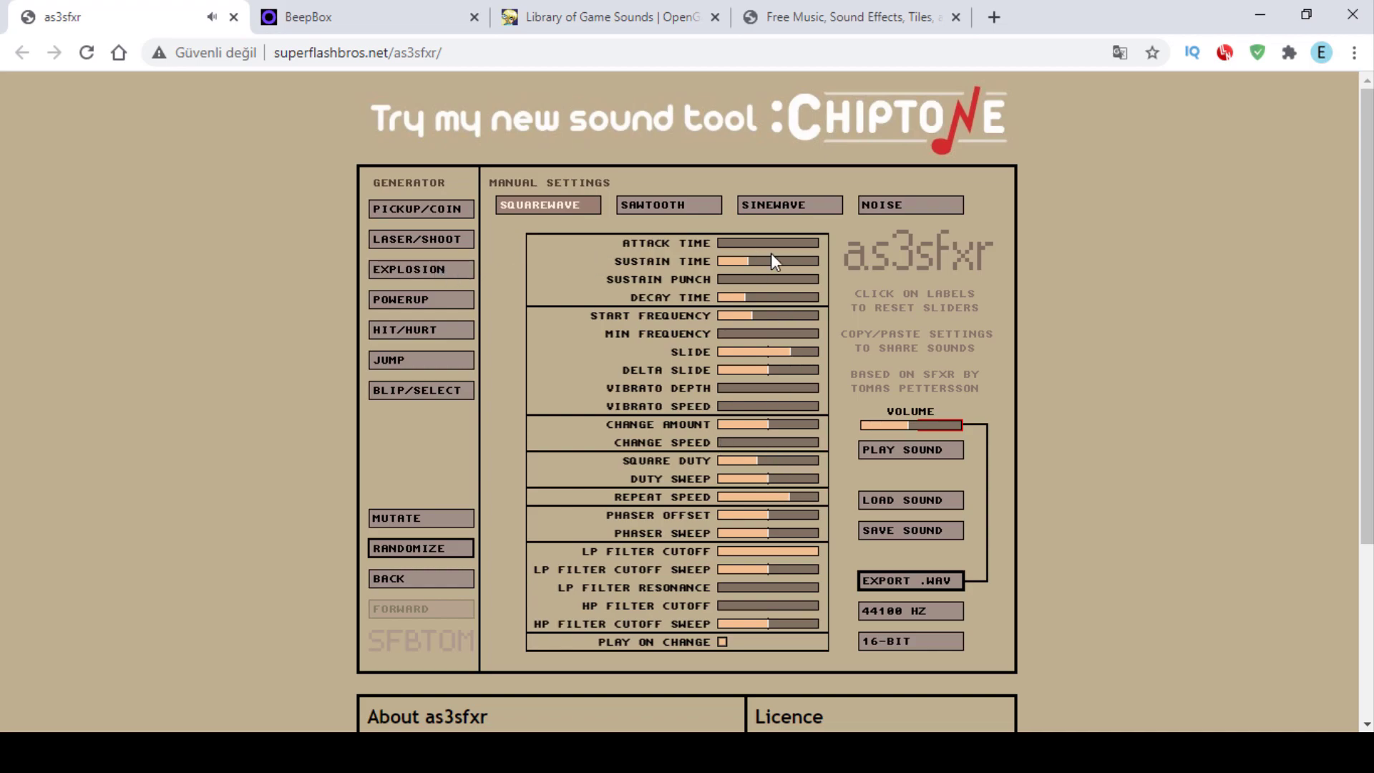
pyautogui.click(440, 265)
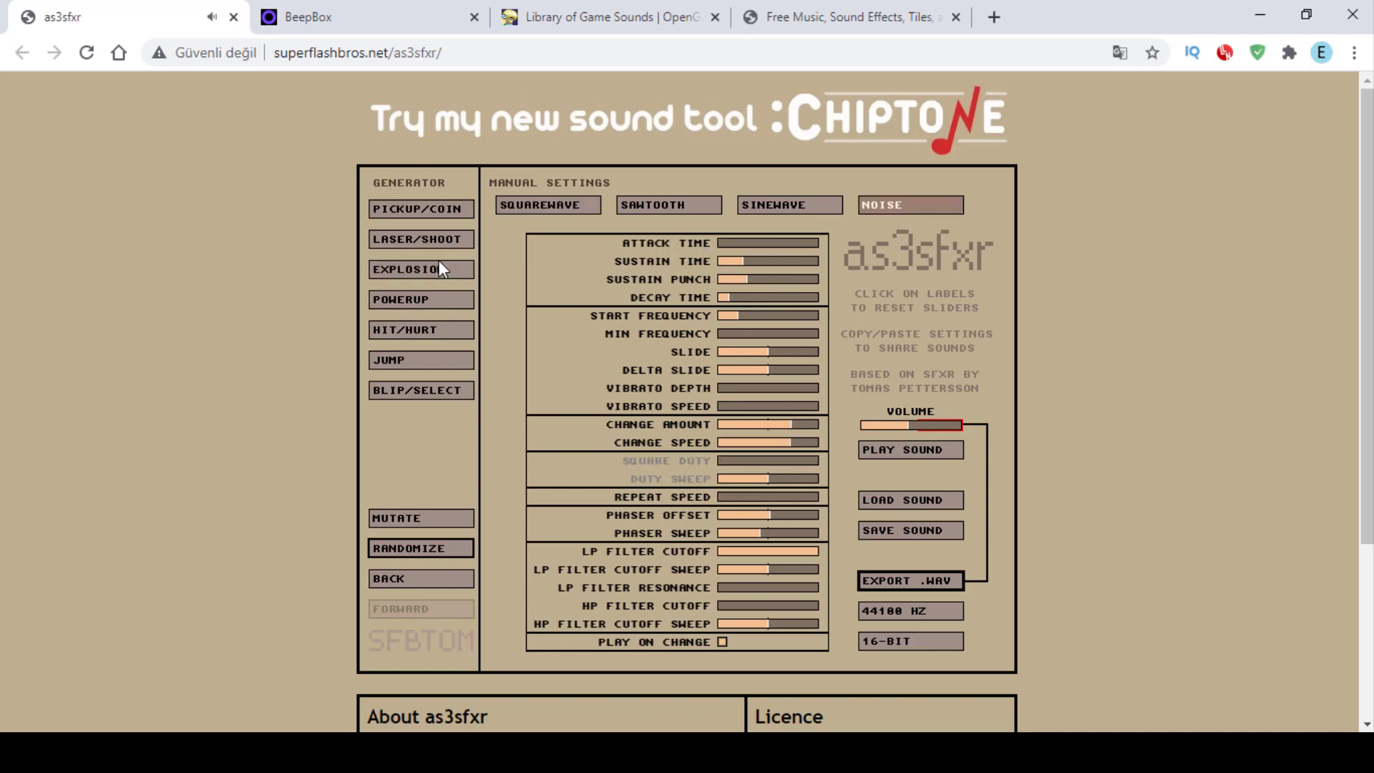
pyautogui.click(440, 212)
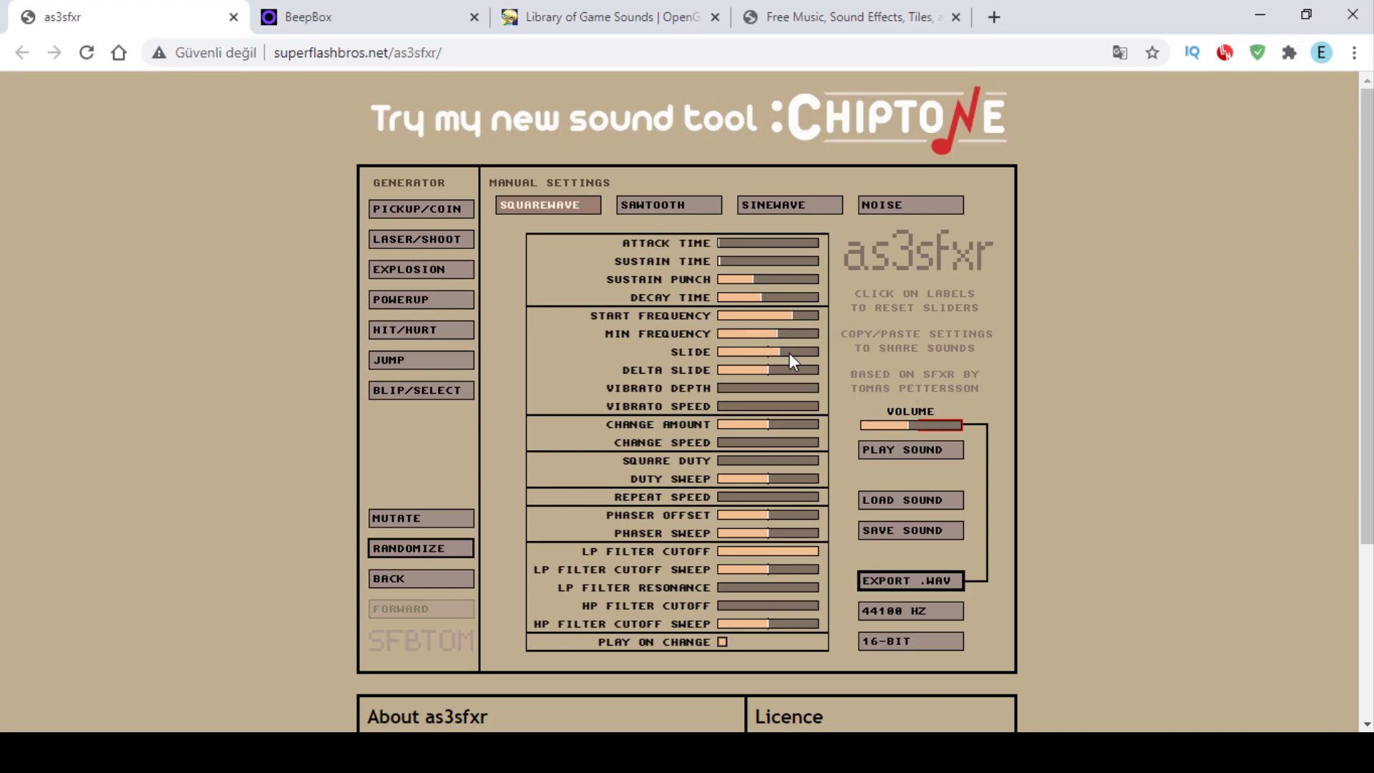
# Step: Nudge the slide lower, cancel the WAV export, and close the as3sfxr tab
pyautogui.click(762, 354)
pyautogui.click(904, 581)
pyautogui.moveTo(150, 151)
pyautogui.mouseDown()
pyautogui.moveTo(351, 250)
pyautogui.moveTo(136, 158)
pyautogui.mouseUp()
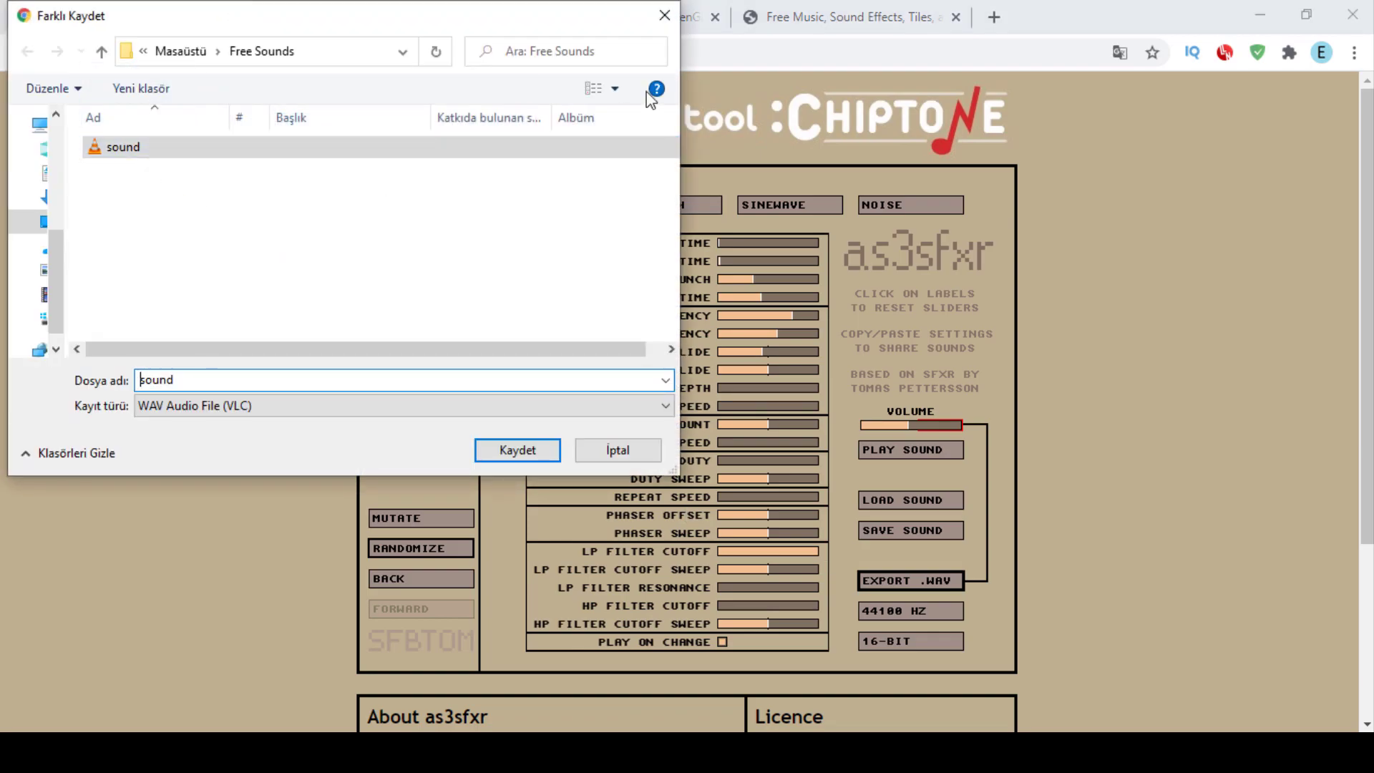
pyautogui.click(665, 15)
pyautogui.middleClick(111, 11)
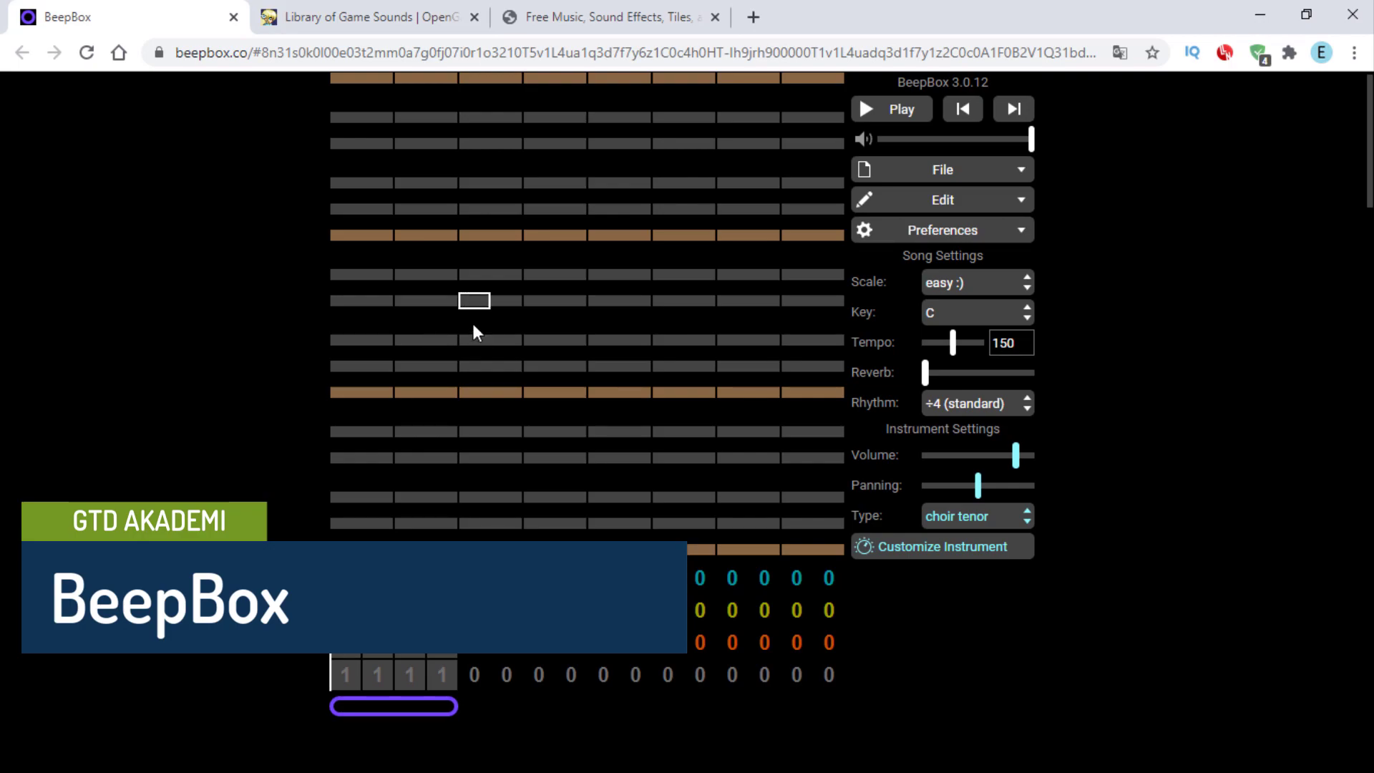
# Step: Place five choir tenor notes in the piano roll, playing the melody back midway
pyautogui.click(441, 275)
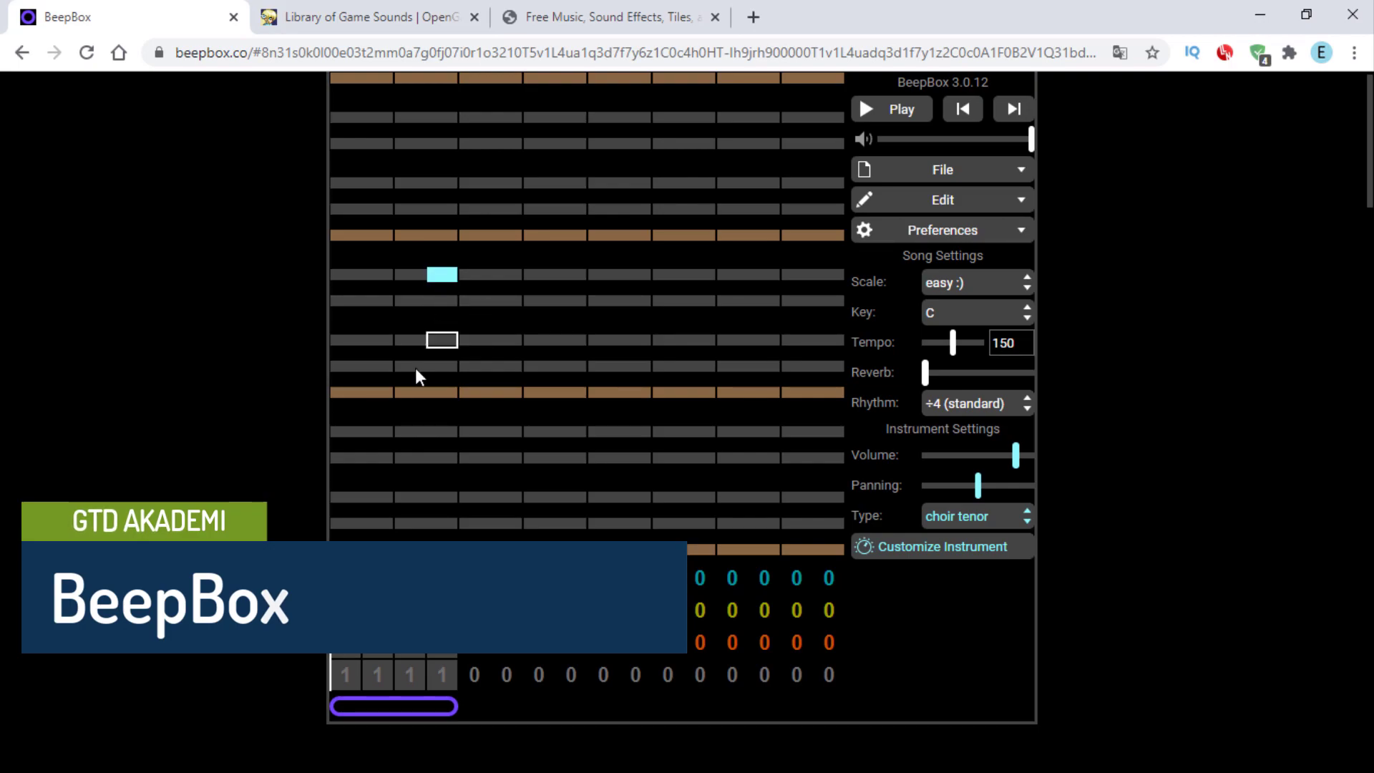
pyautogui.click(571, 299)
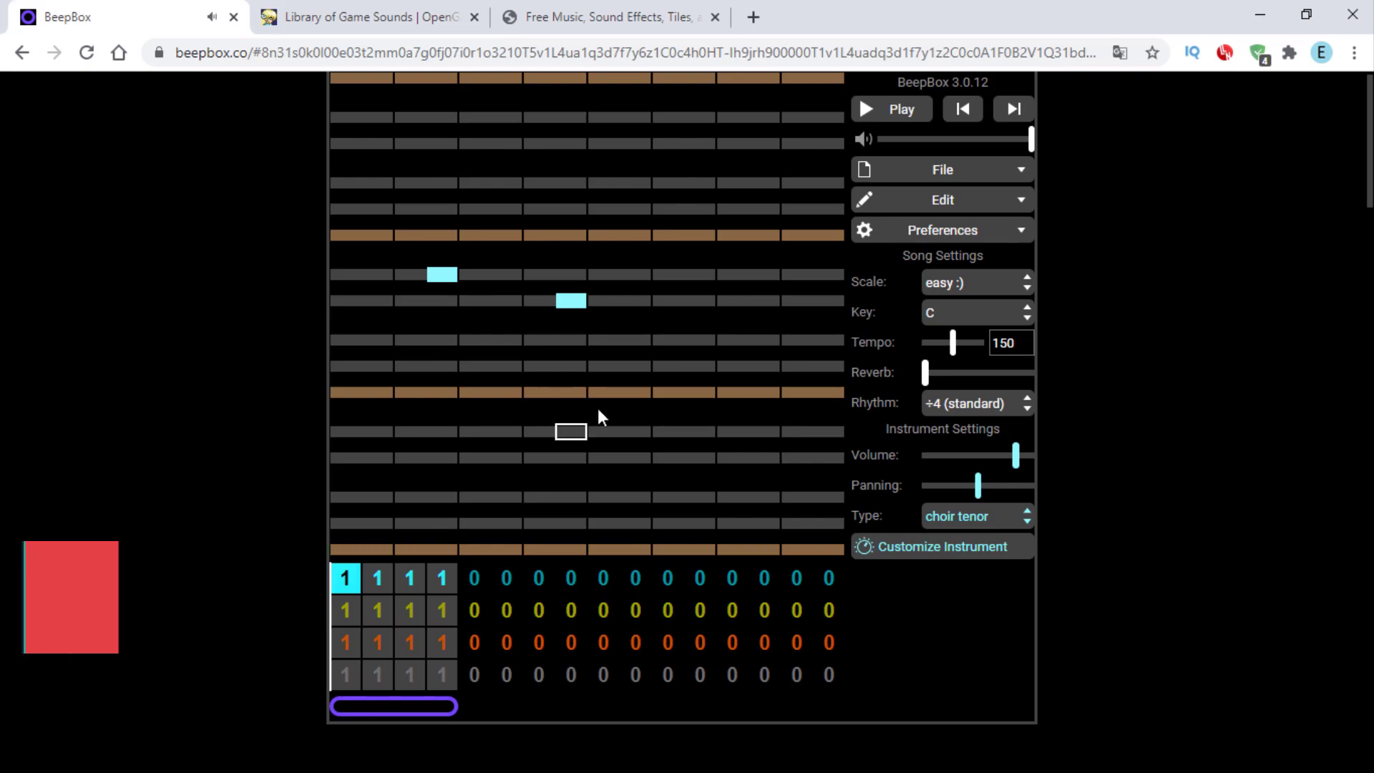
pyautogui.click(635, 366)
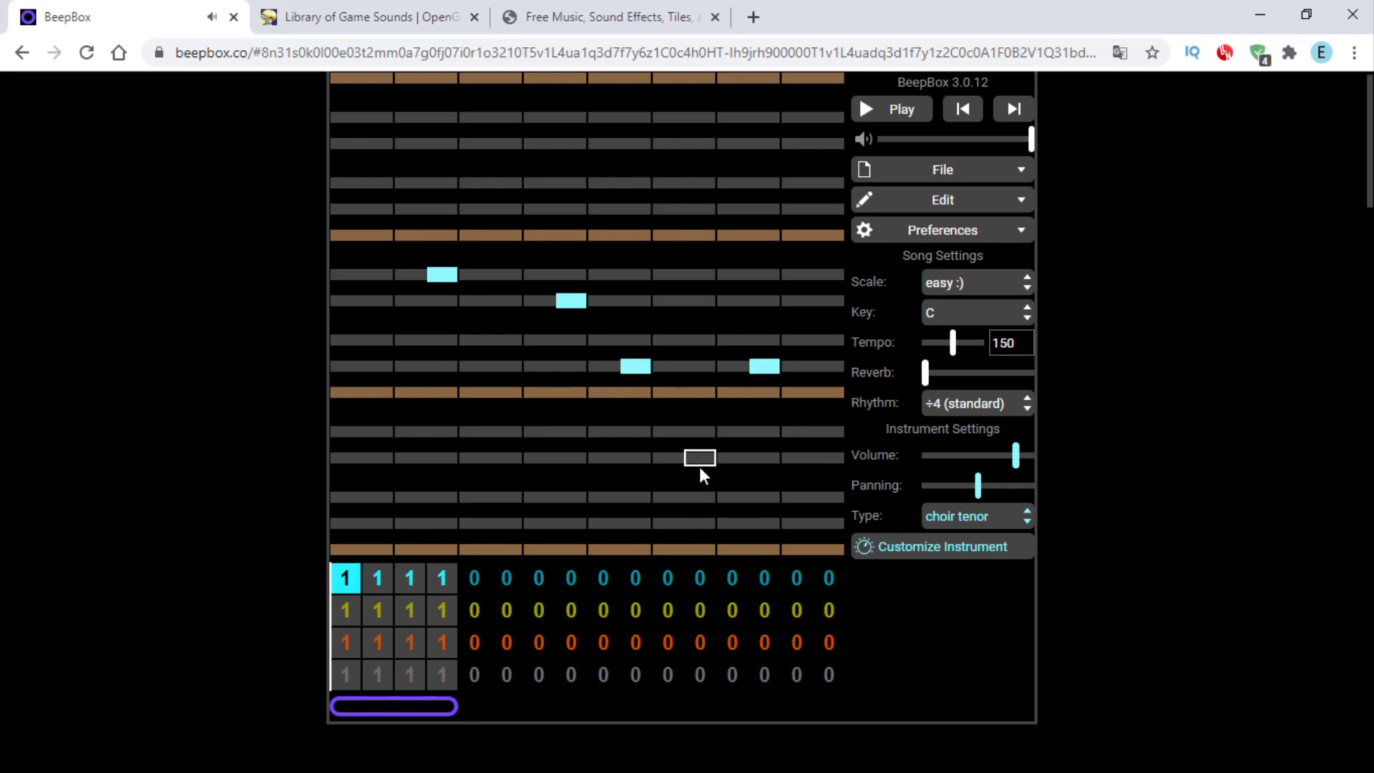
pyautogui.click(921, 118)
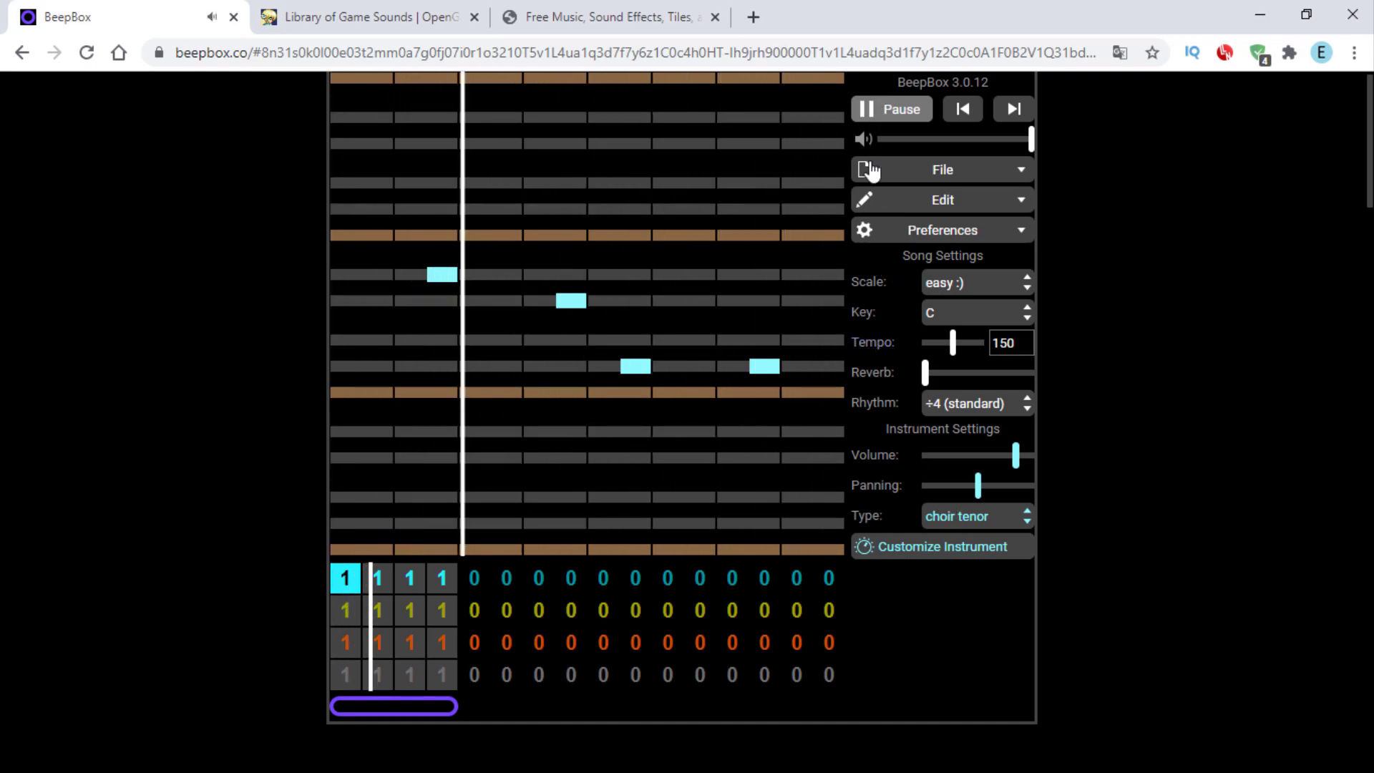
pyautogui.click(793, 301)
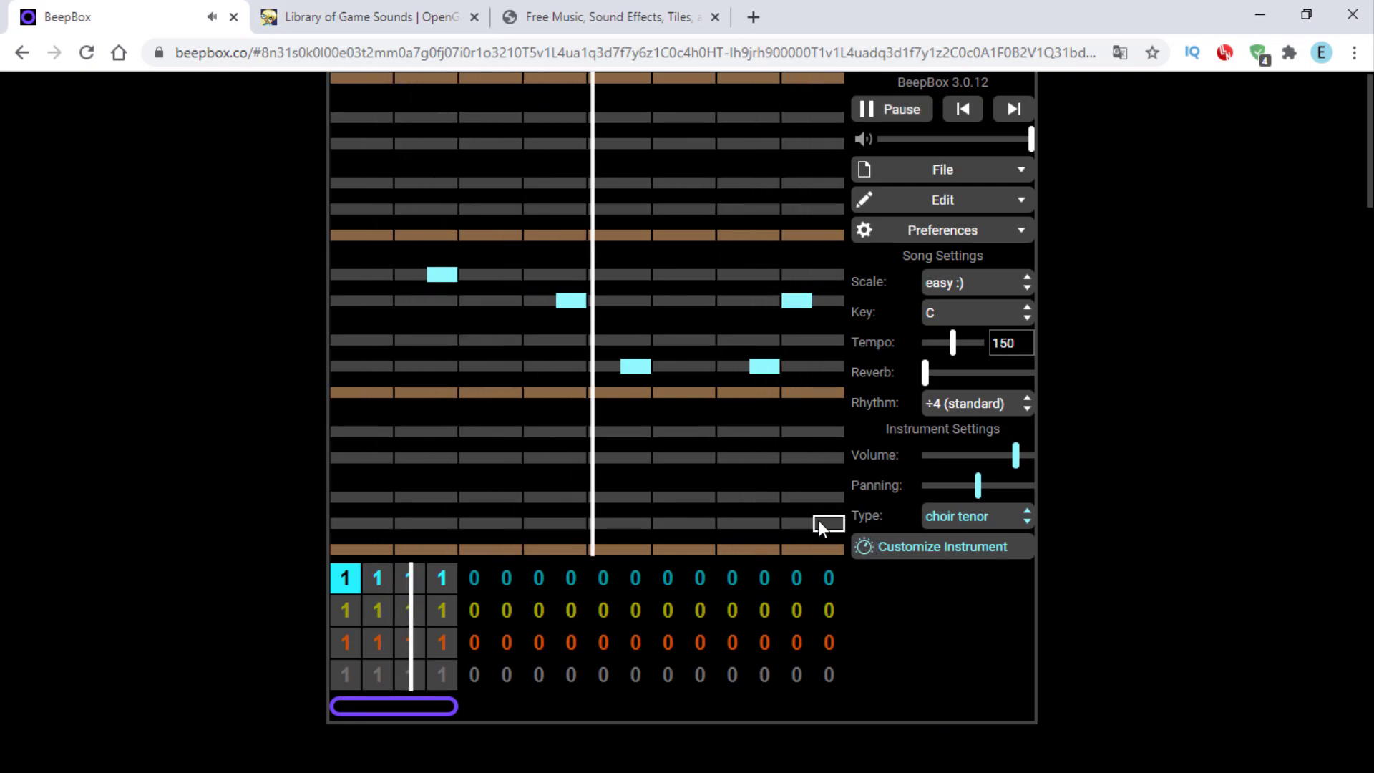
pyautogui.click(830, 365)
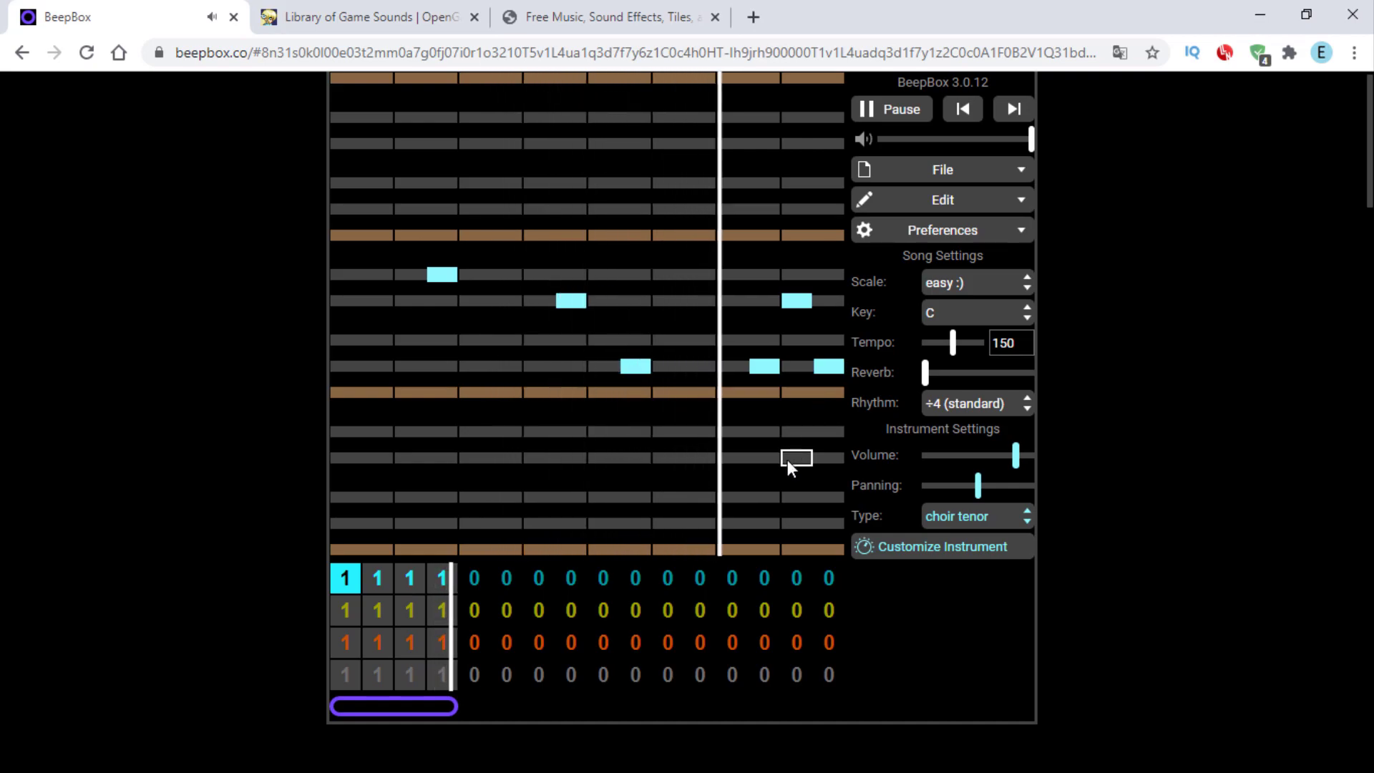
# Step: Switch the scale to island :) and play the song to hear it
pyautogui.click(964, 287)
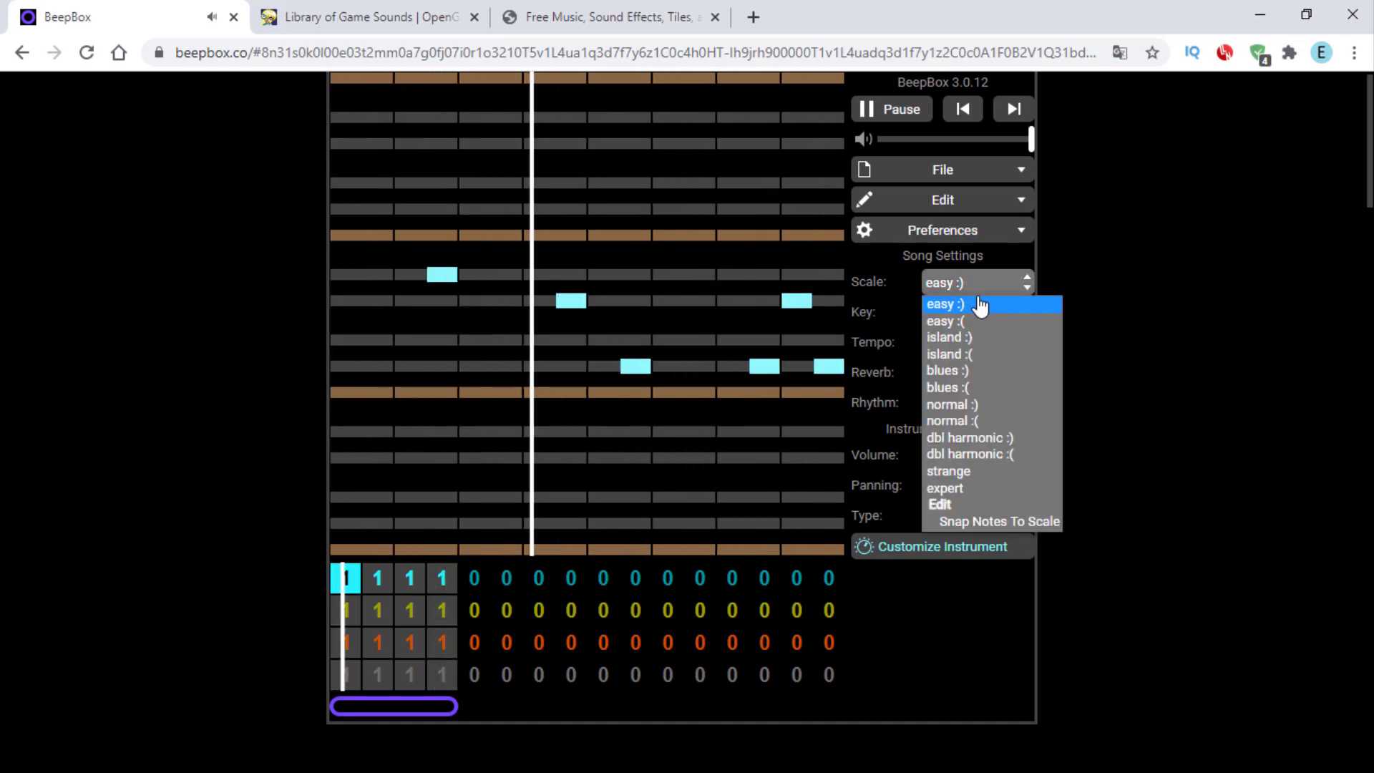
pyautogui.click(960, 340)
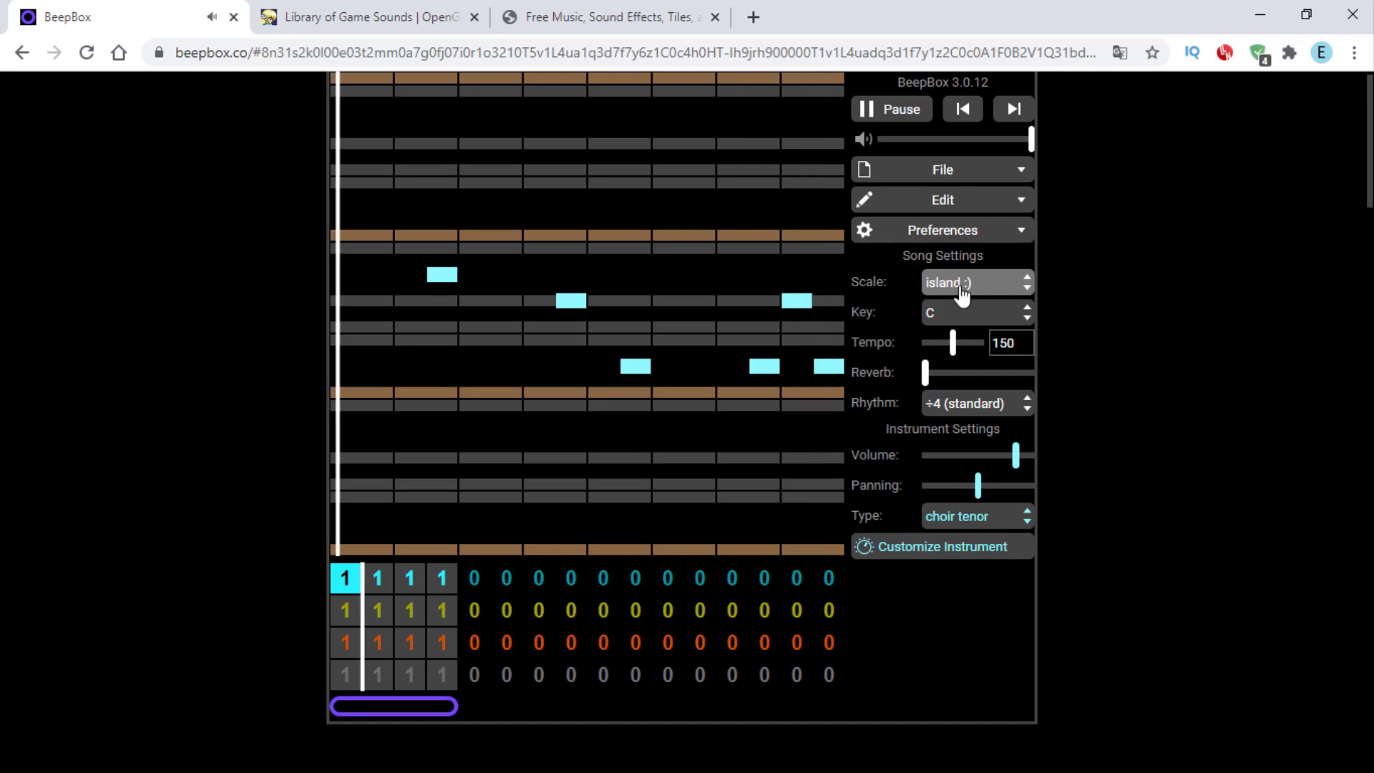
pyautogui.click(913, 111)
pyautogui.click(913, 111)
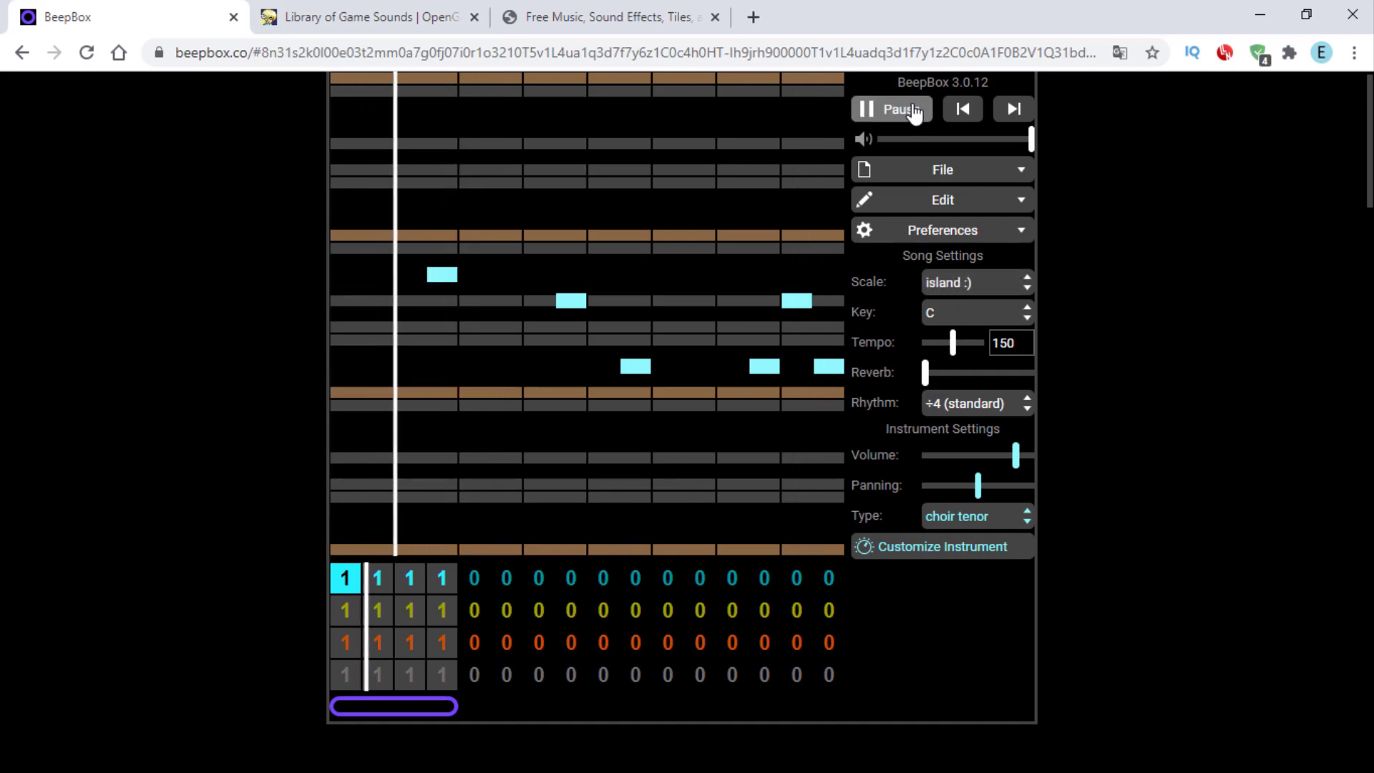
pyautogui.click(913, 111)
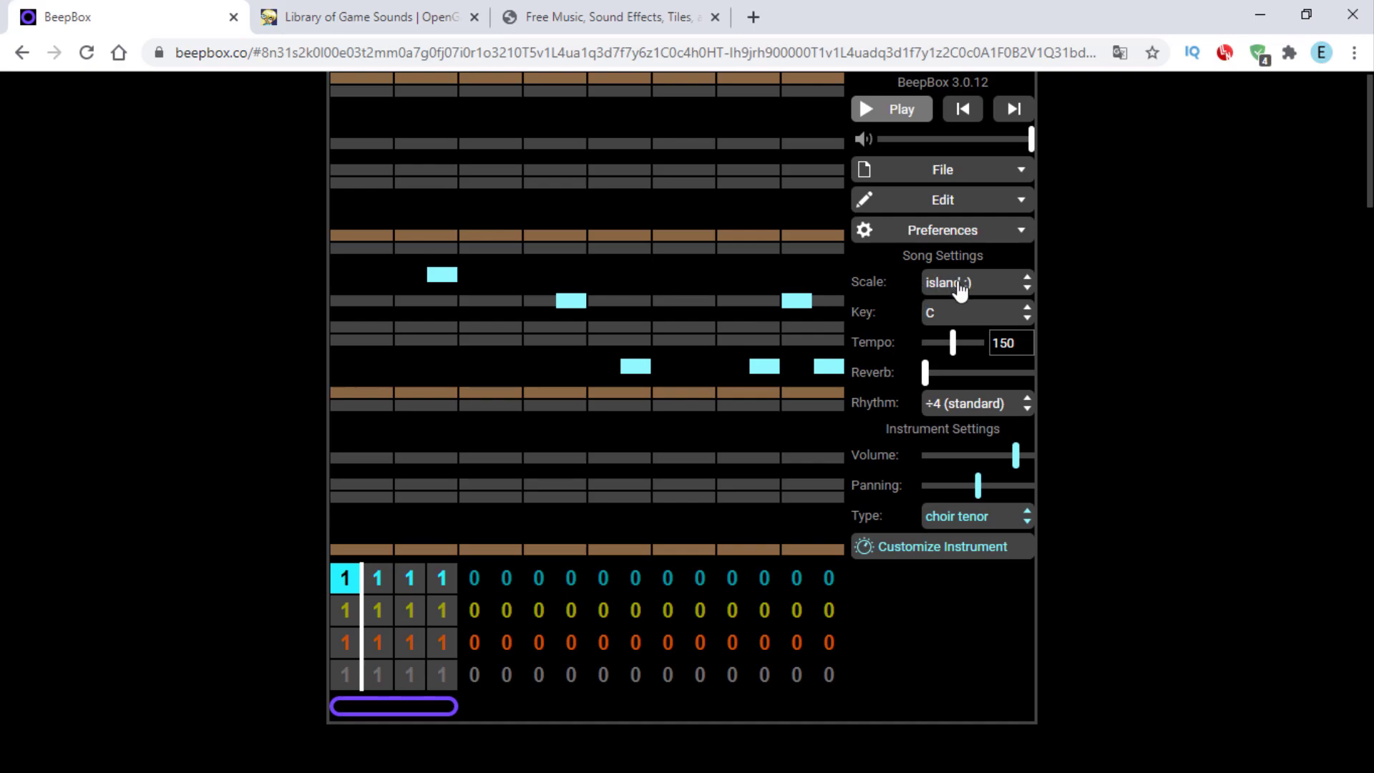
# Step: Try the normal :), dbl harmonic :) and strange scales, then return to easy :)
pyautogui.click(960, 290)
pyautogui.click(975, 410)
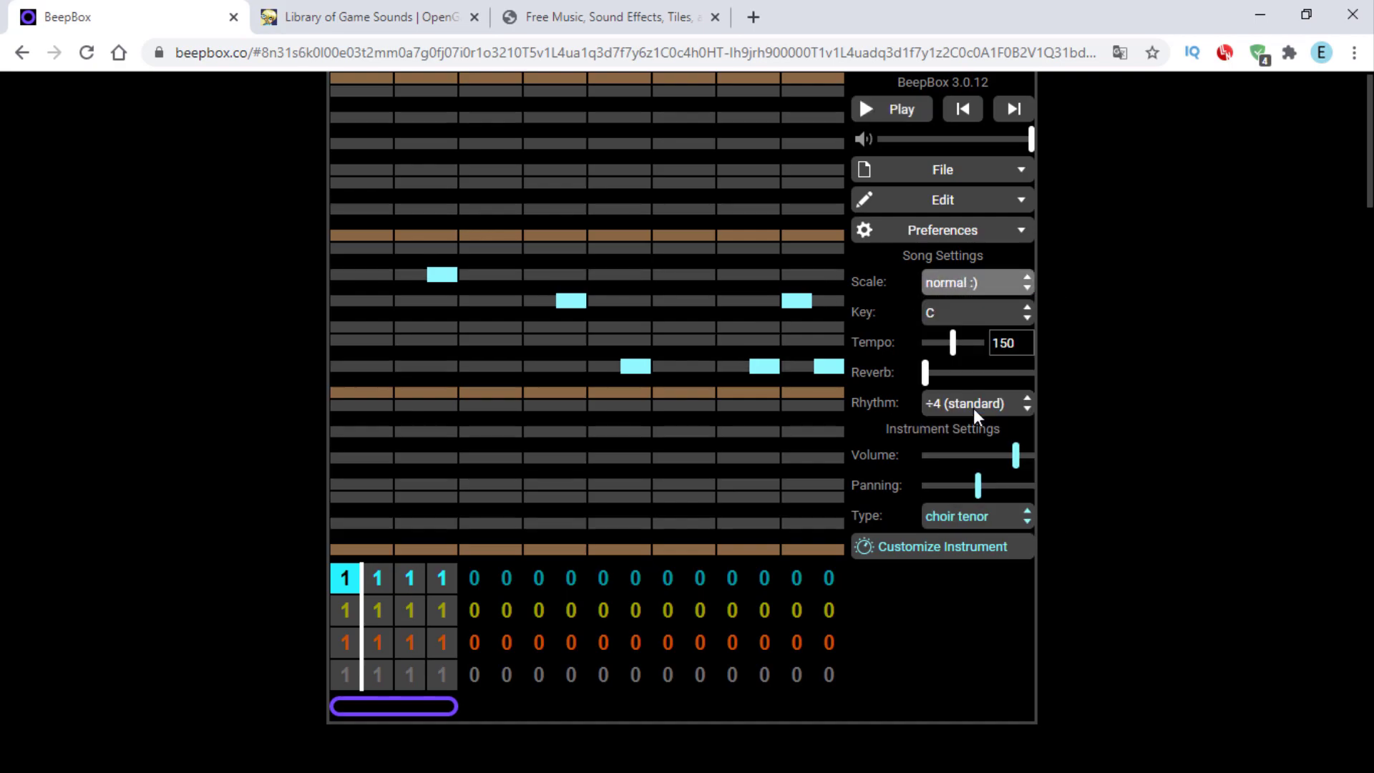
pyautogui.click(968, 290)
pyautogui.click(959, 438)
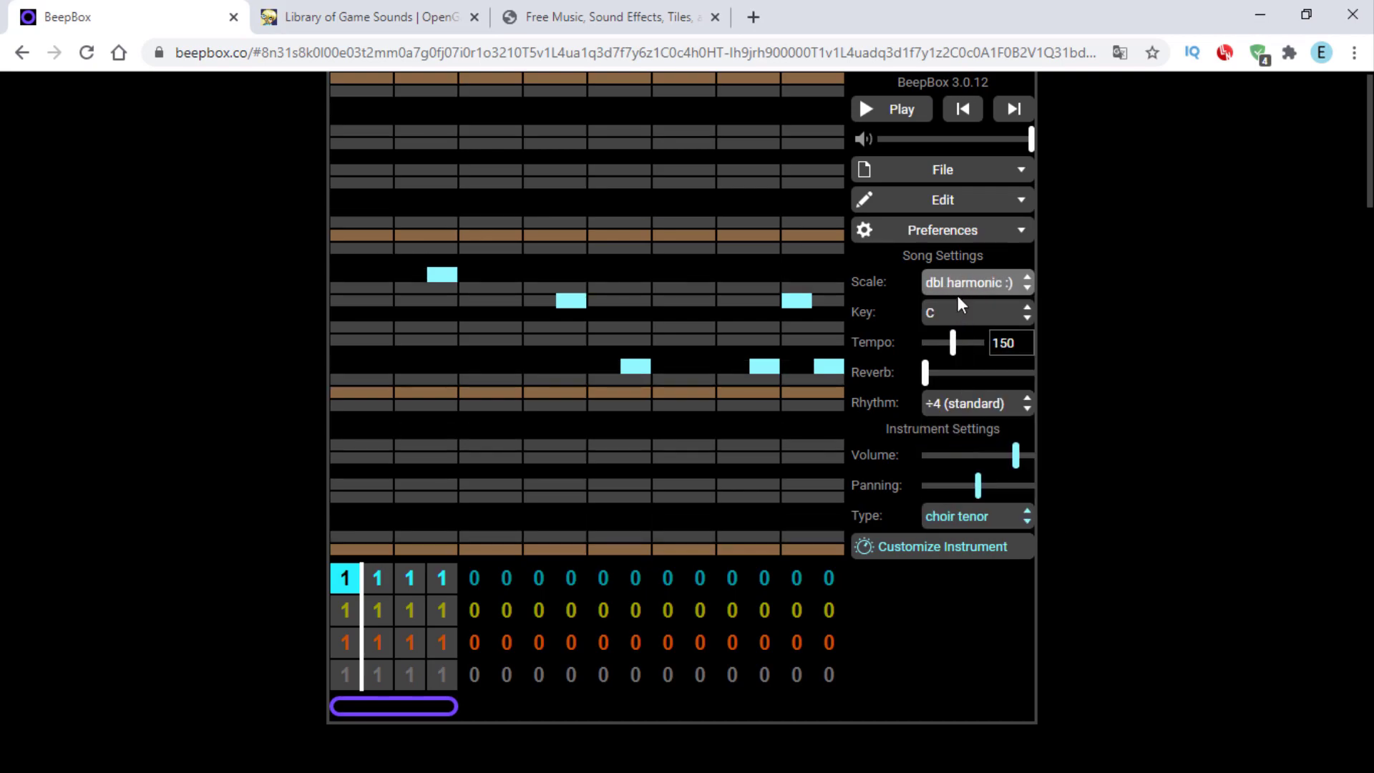
pyautogui.click(960, 286)
pyautogui.click(970, 471)
pyautogui.click(970, 293)
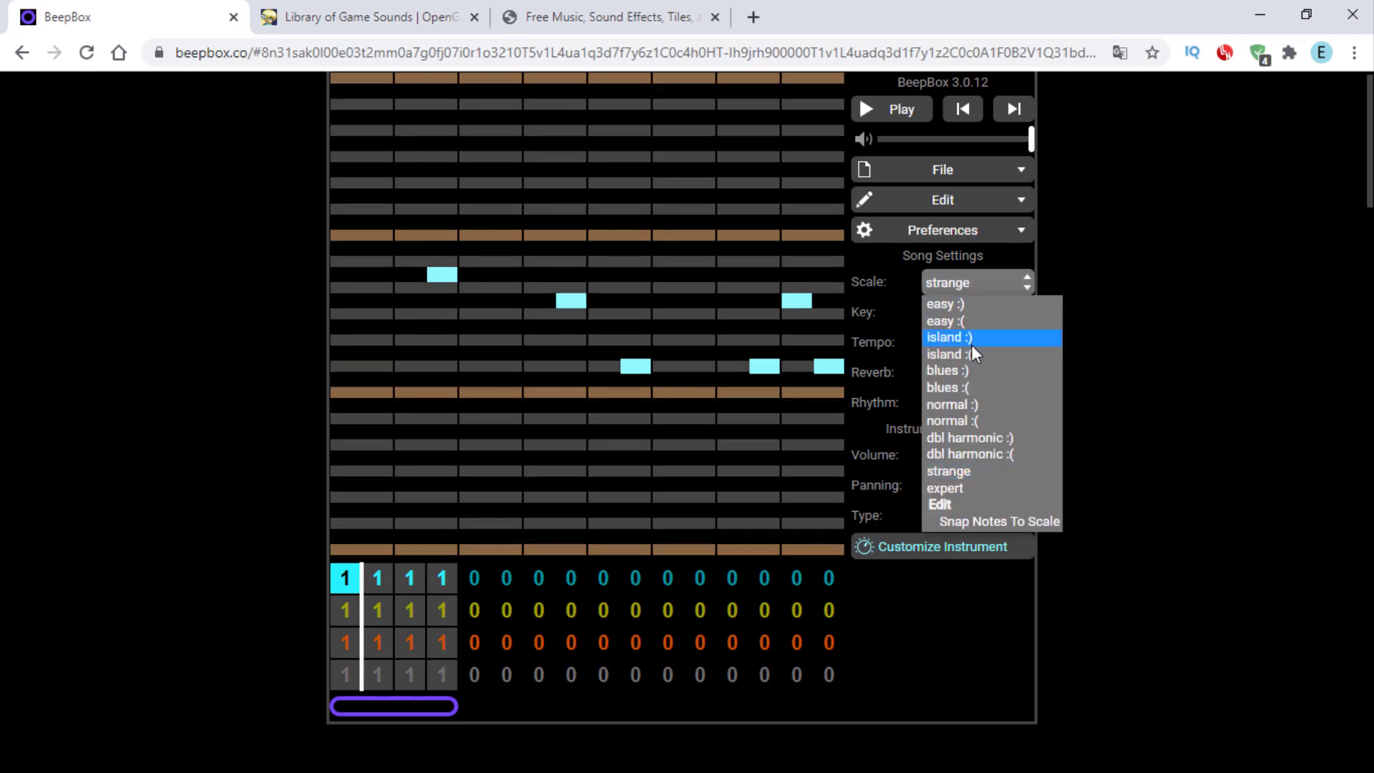
pyautogui.click(976, 311)
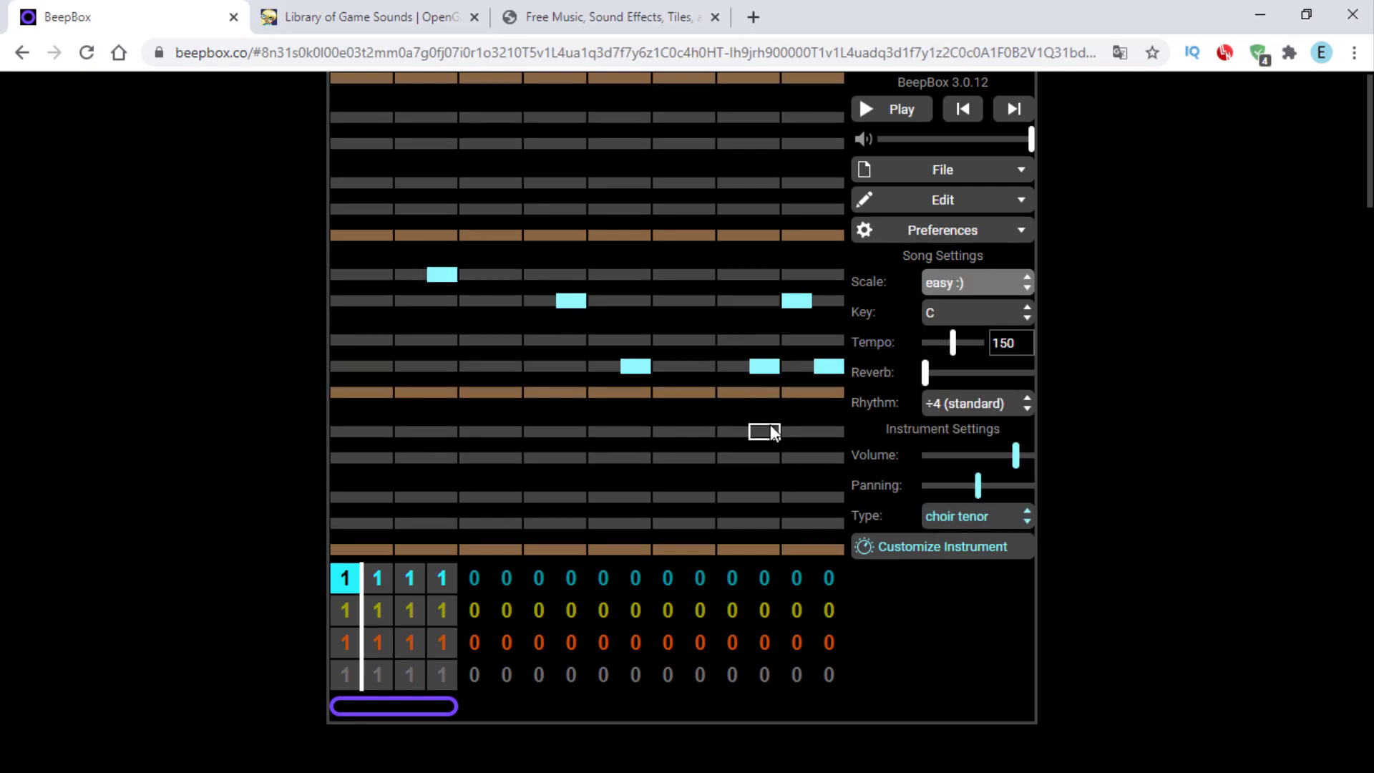
# Step: Add another melody note and set the tempo to 176 while playing
pyautogui.moveTo(955, 352); pyautogui.dragTo(968, 346)
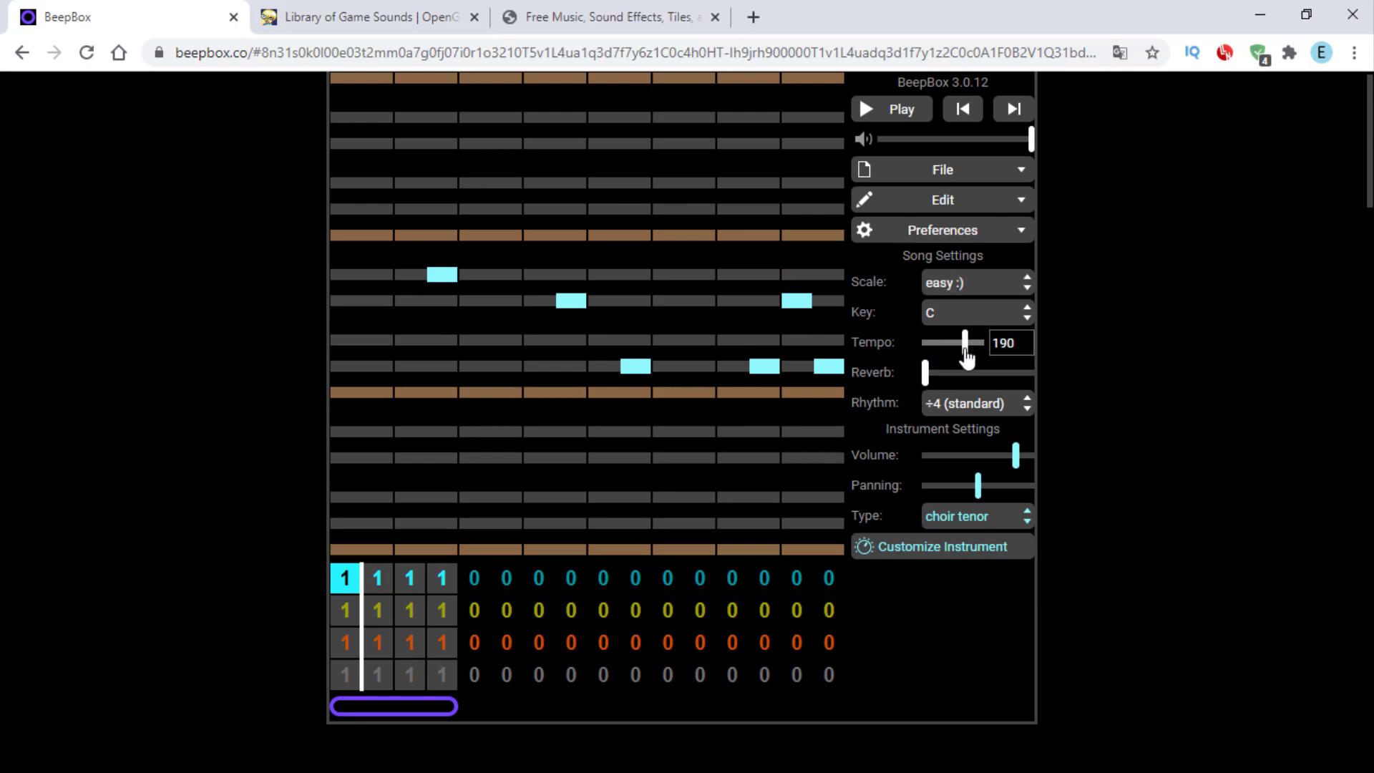
pyautogui.click(475, 341)
pyautogui.click(923, 115)
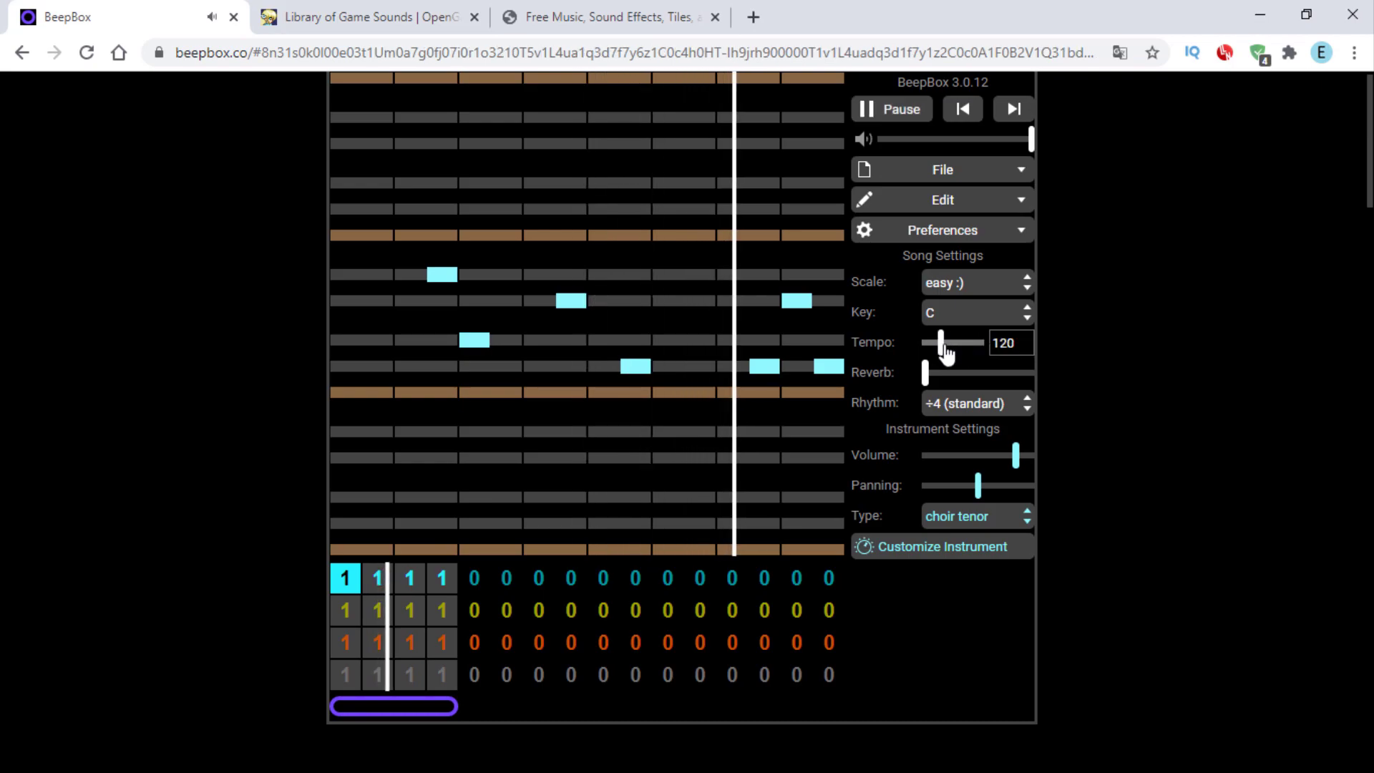
pyautogui.moveTo(943, 348); pyautogui.dragTo(957, 349)
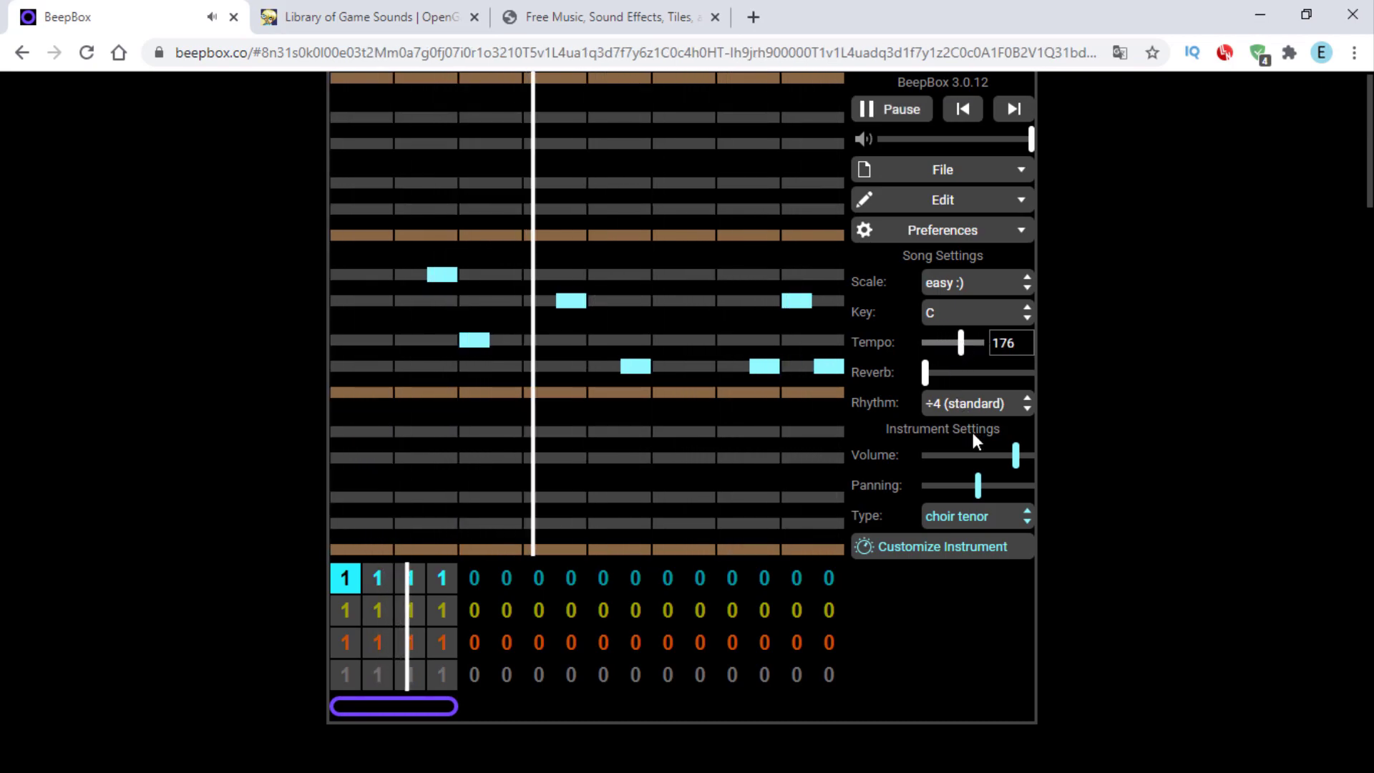
# Step: Set the rhythm to ÷6, halve the instrument volume, and pan it right
pyautogui.click(981, 405)
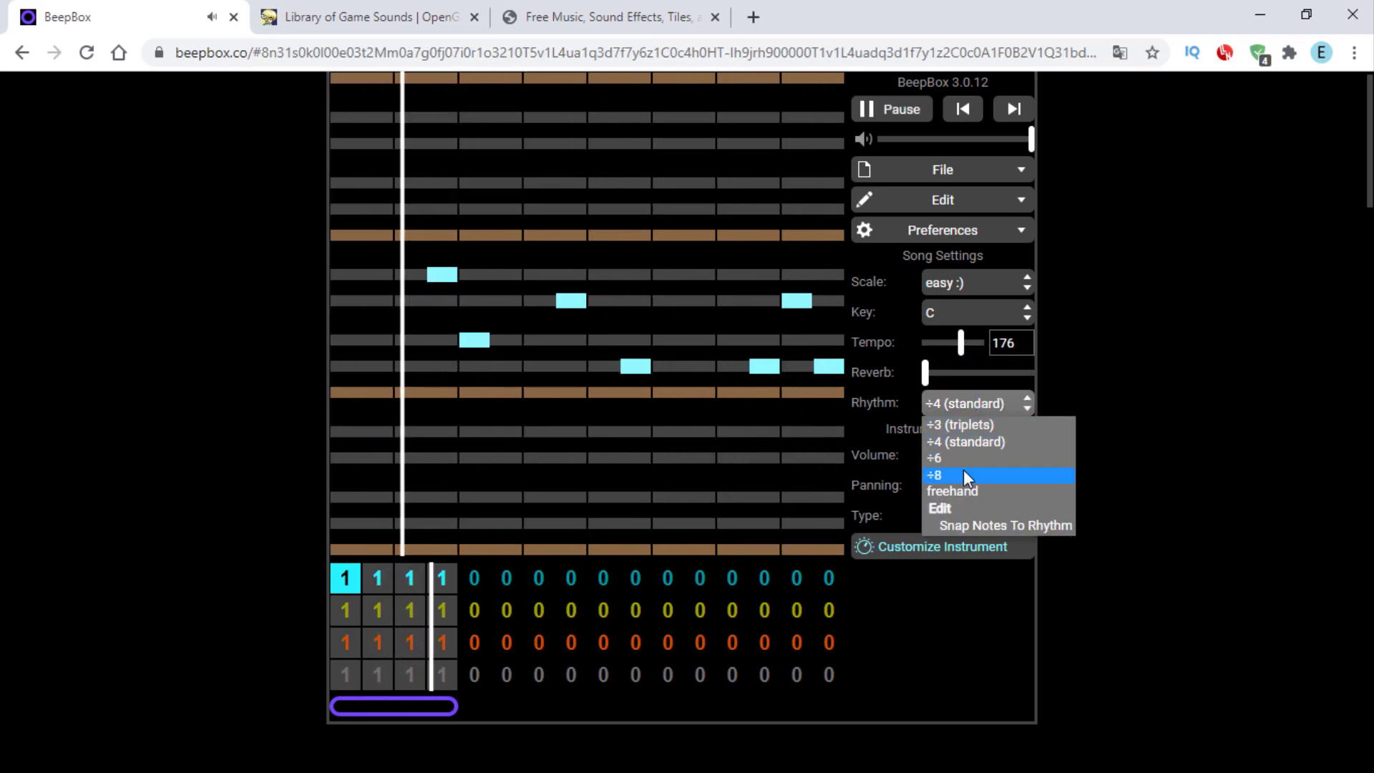
pyautogui.click(969, 456)
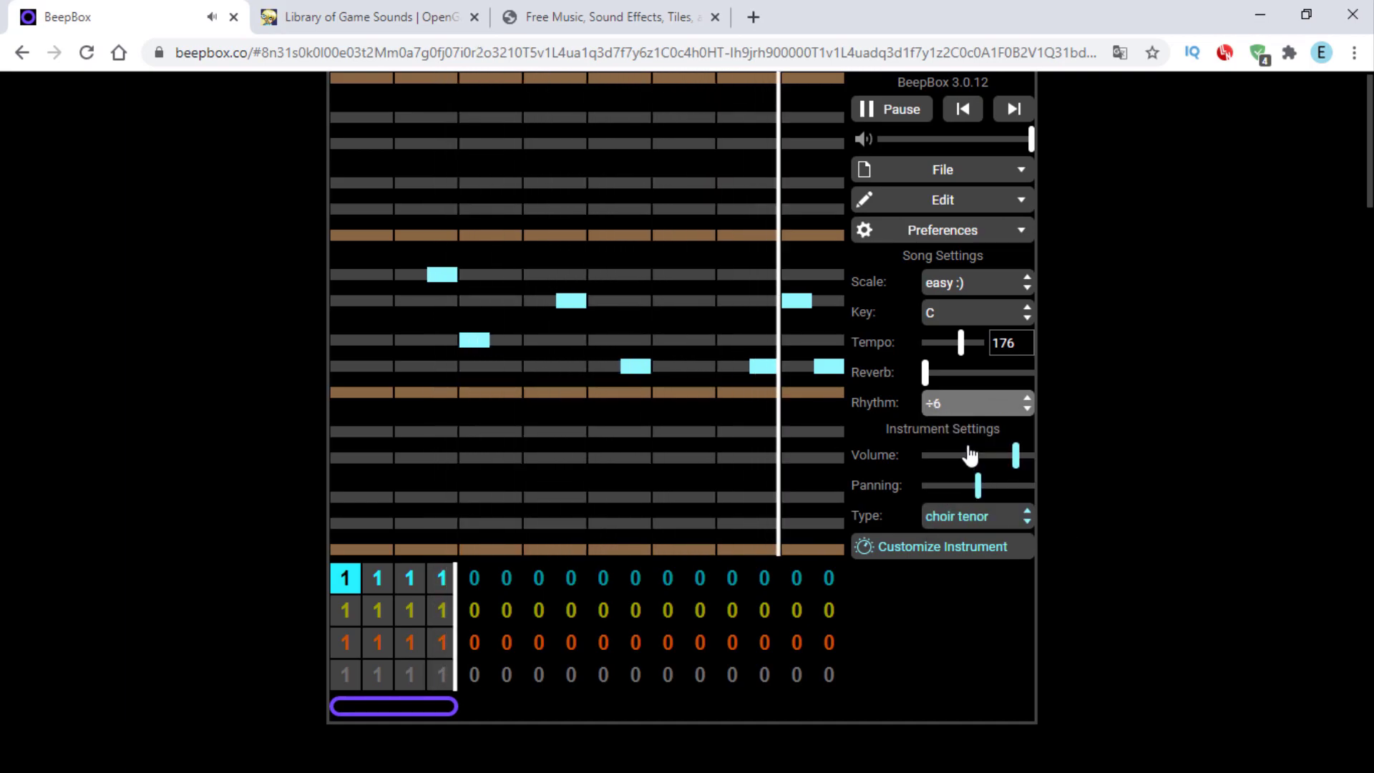
pyautogui.click(955, 456)
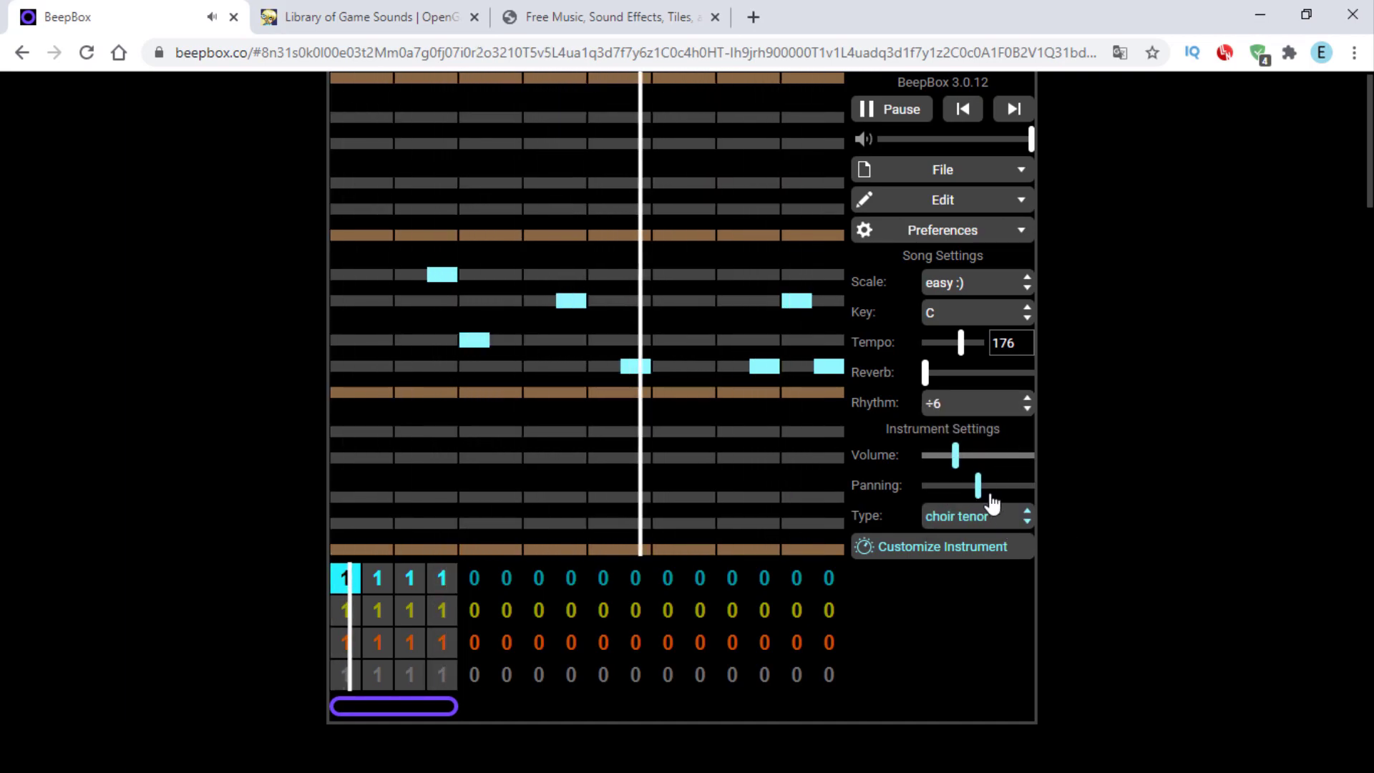
pyautogui.moveTo(977, 485); pyautogui.dragTo(1005, 488)
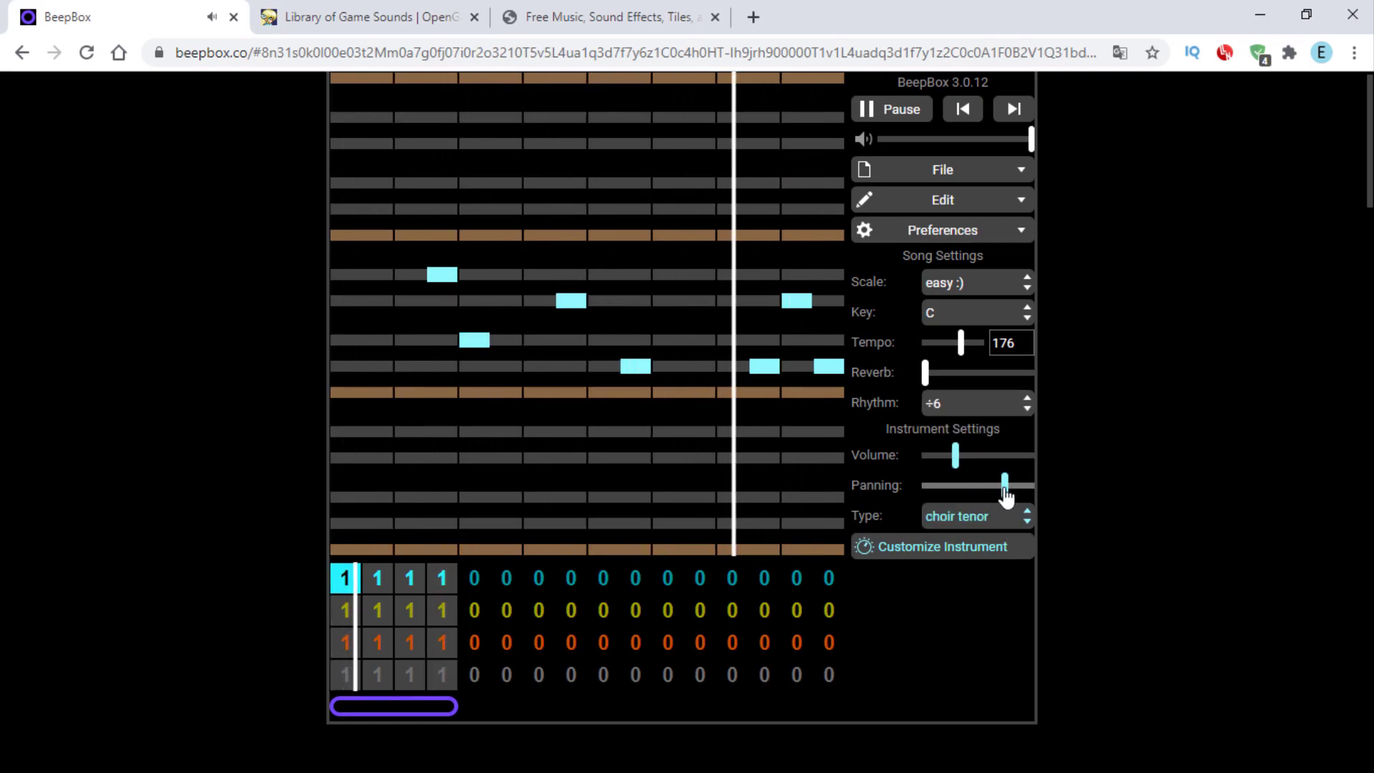
# Step: Try violin, steel guitar and chip wave instruments, then settle on electric grand
pyautogui.click(969, 517)
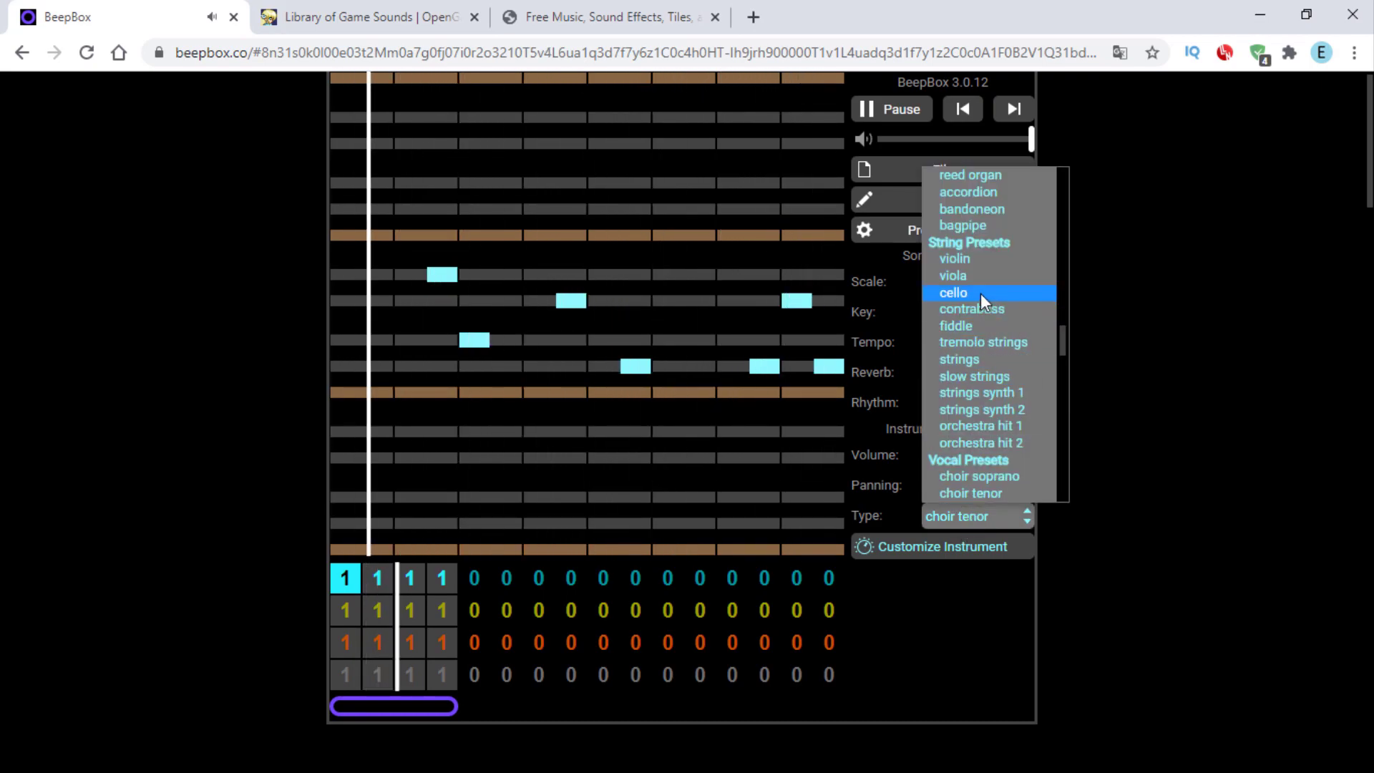
pyautogui.click(973, 261)
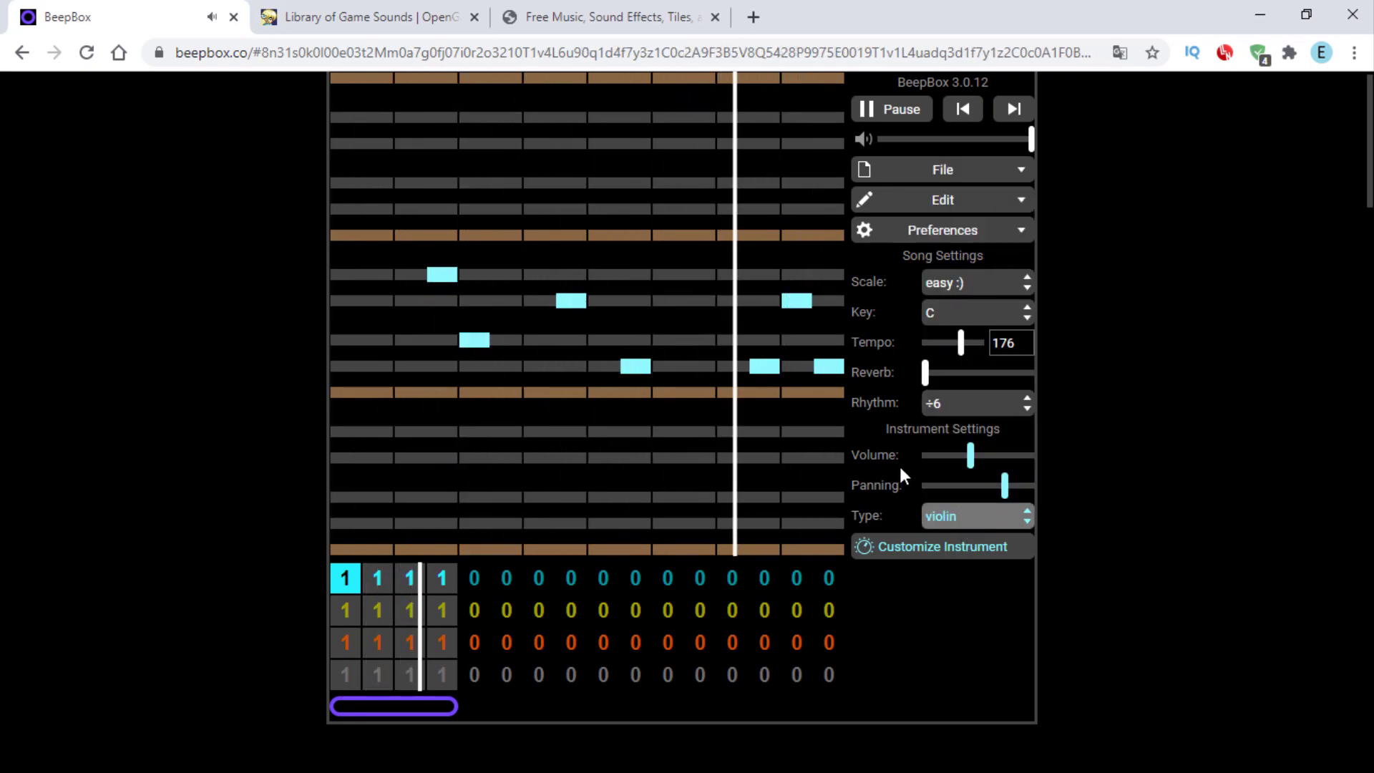
pyautogui.click(991, 522)
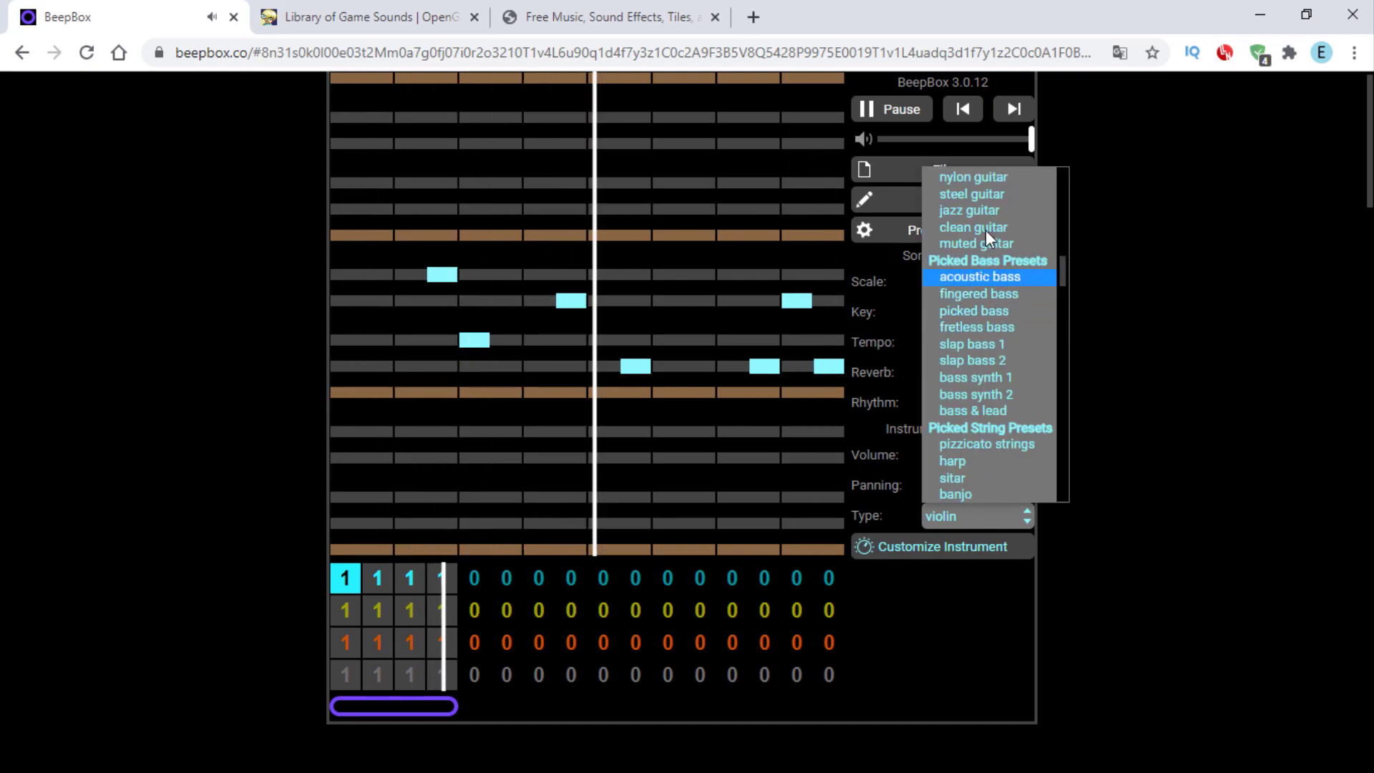
pyautogui.click(986, 196)
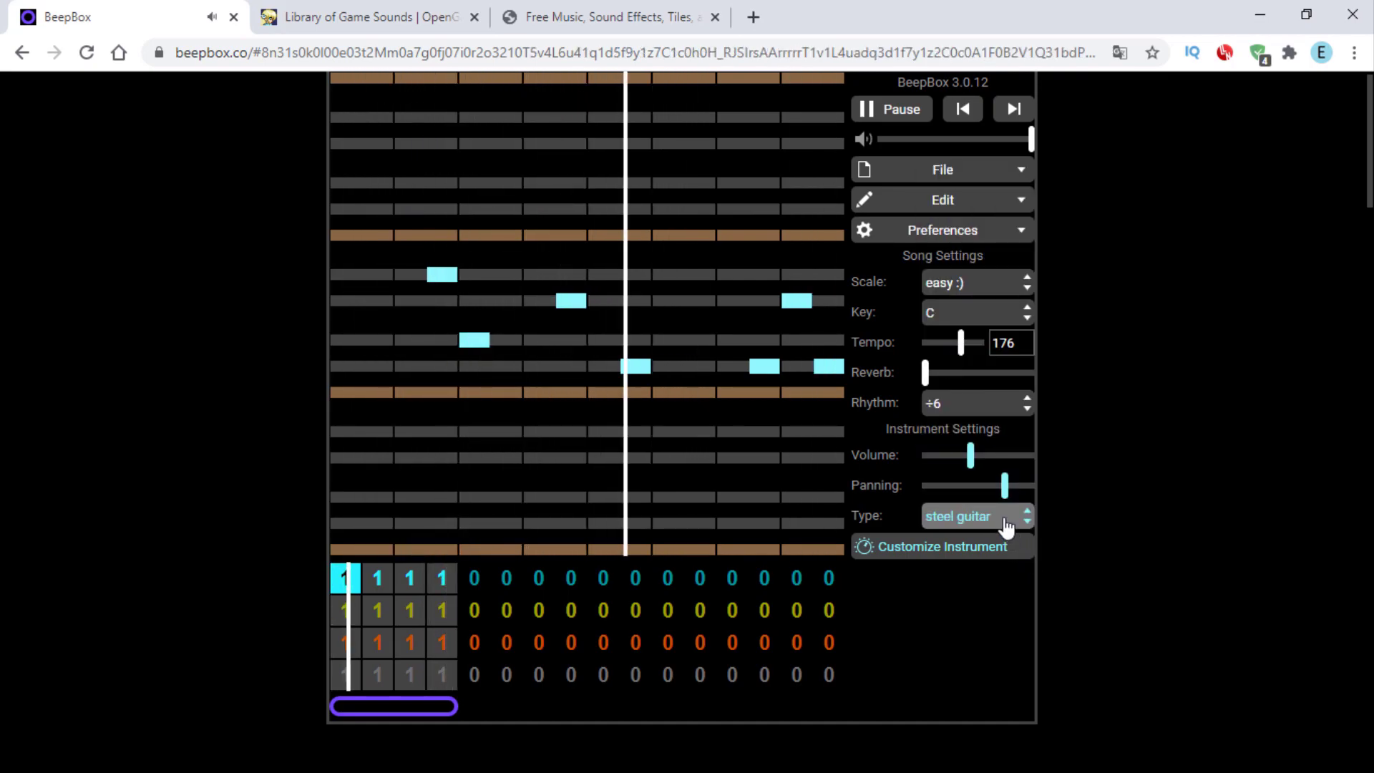
pyautogui.click(1002, 522)
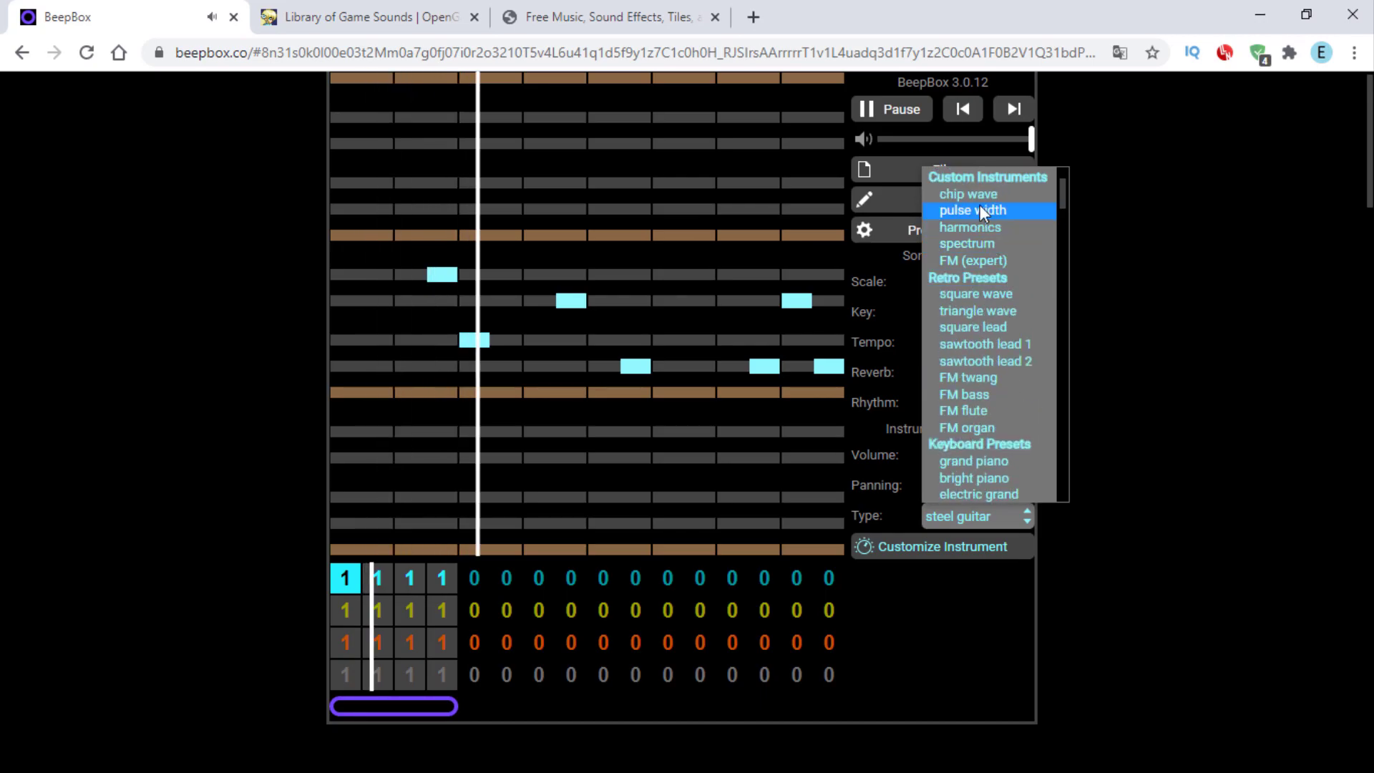
pyautogui.click(987, 197)
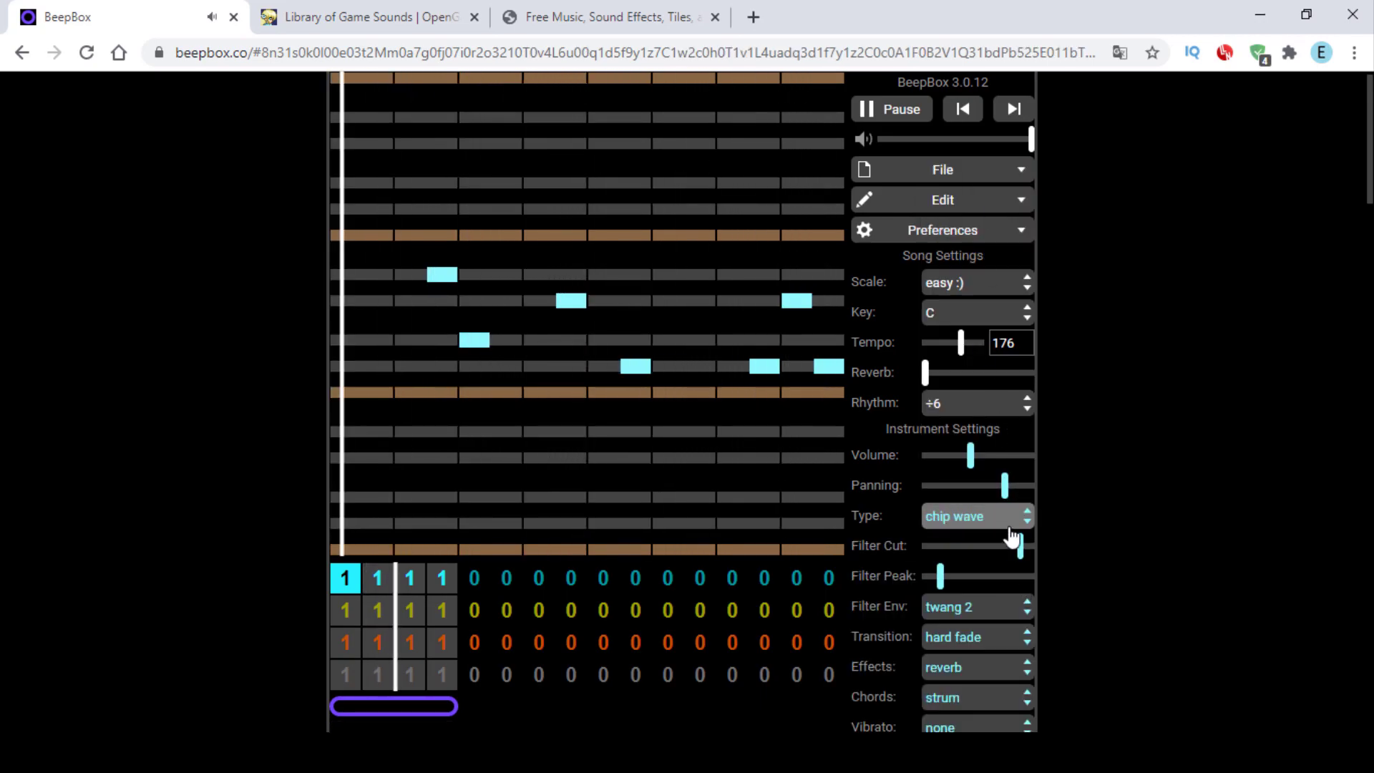
pyautogui.click(1009, 521)
pyautogui.scroll(-3, 1003, 401)
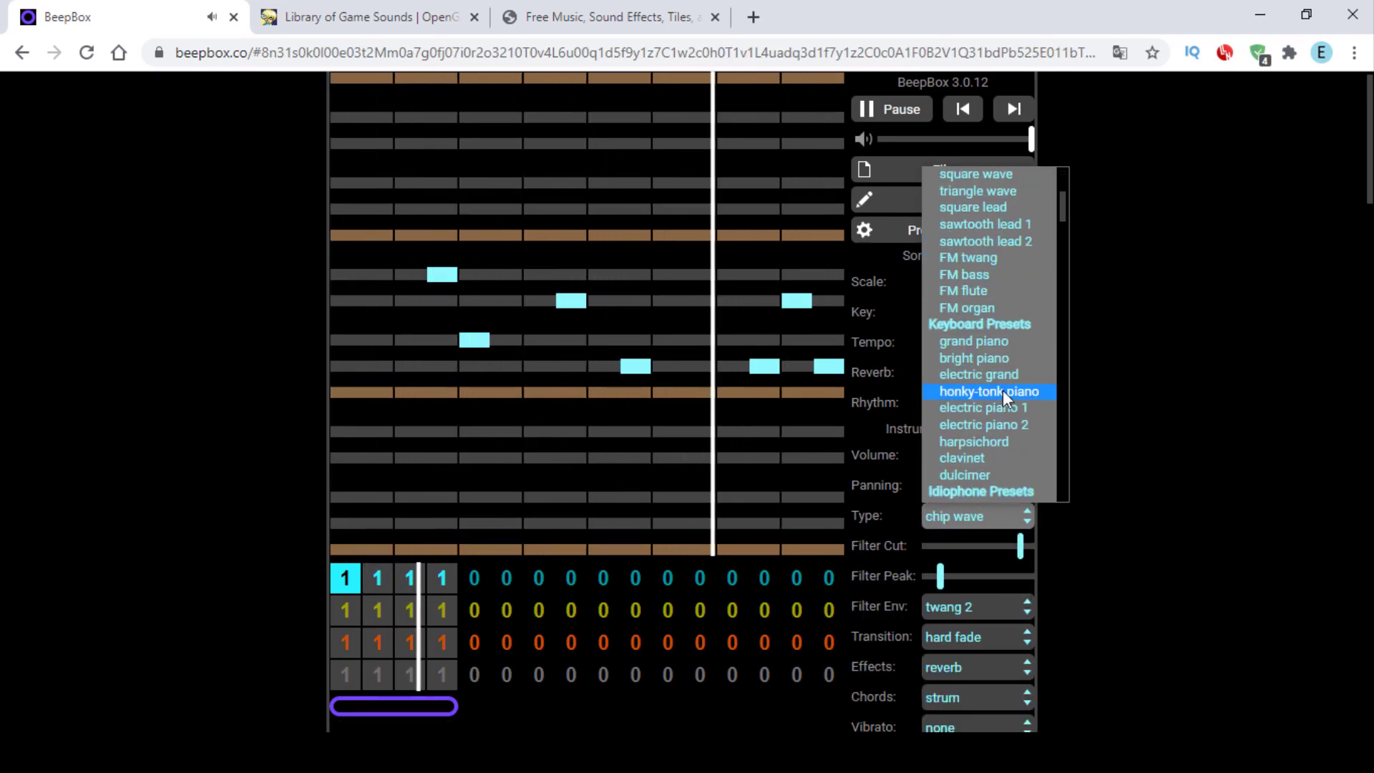
pyautogui.click(996, 376)
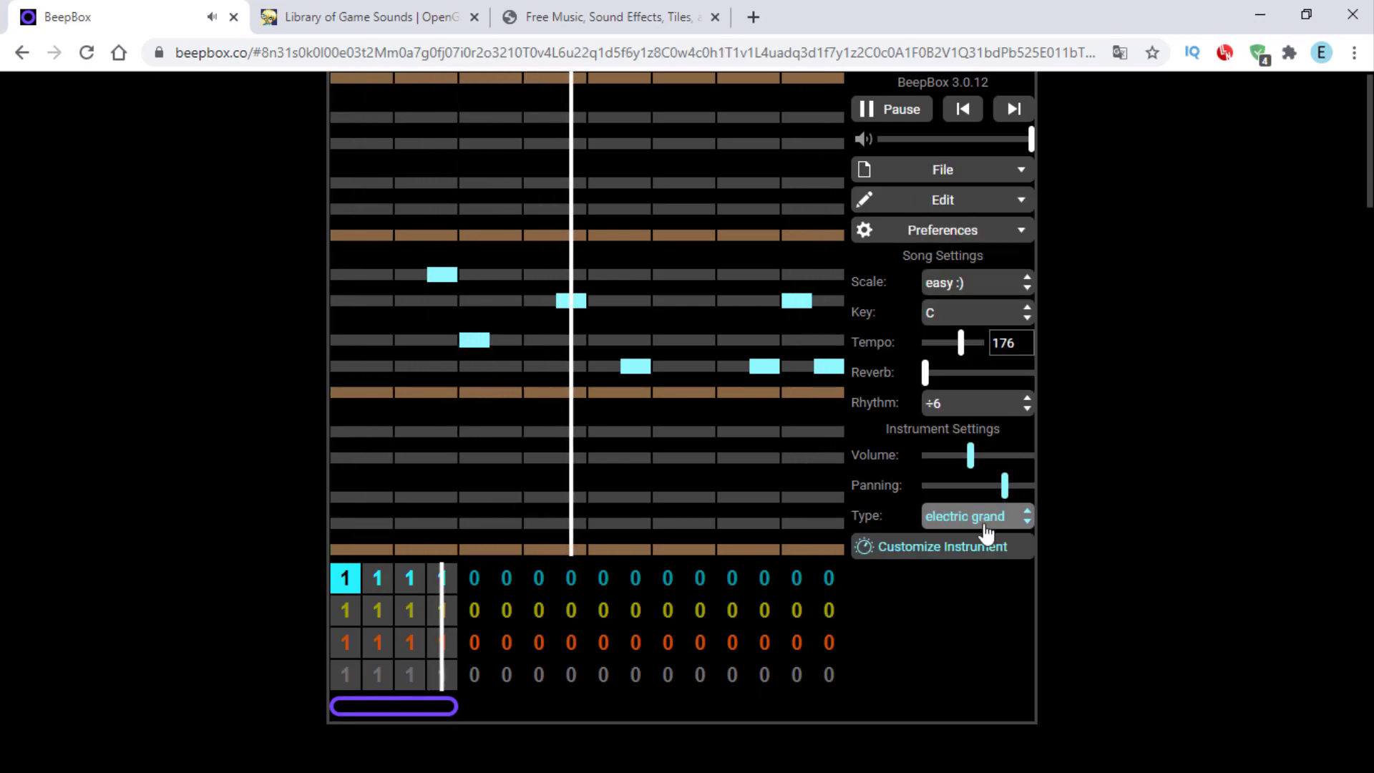
# Step: Check the second channel's bar 2, return to the melody's first bar, and stop playback
pyautogui.click(386, 617)
pyautogui.press('Up')
pyautogui.press('Left')
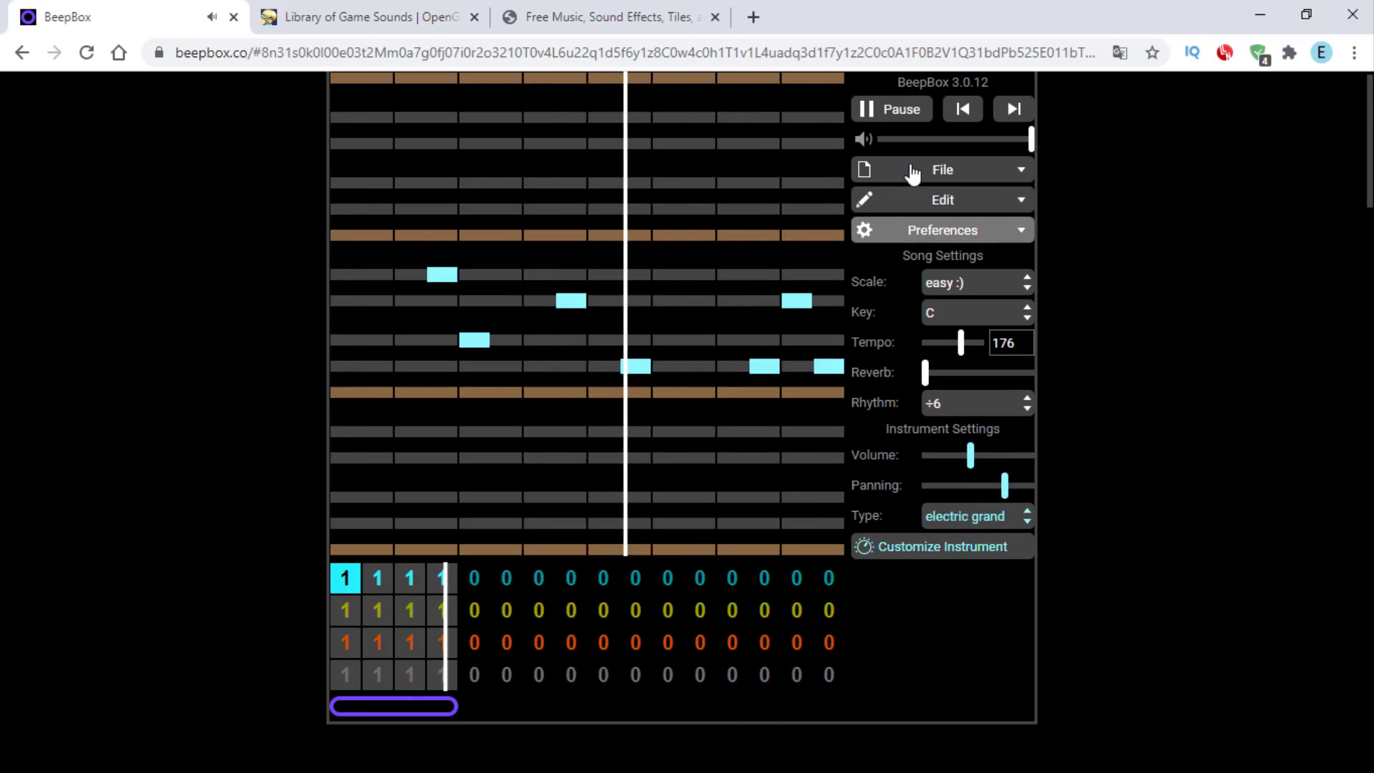
pyautogui.click(911, 113)
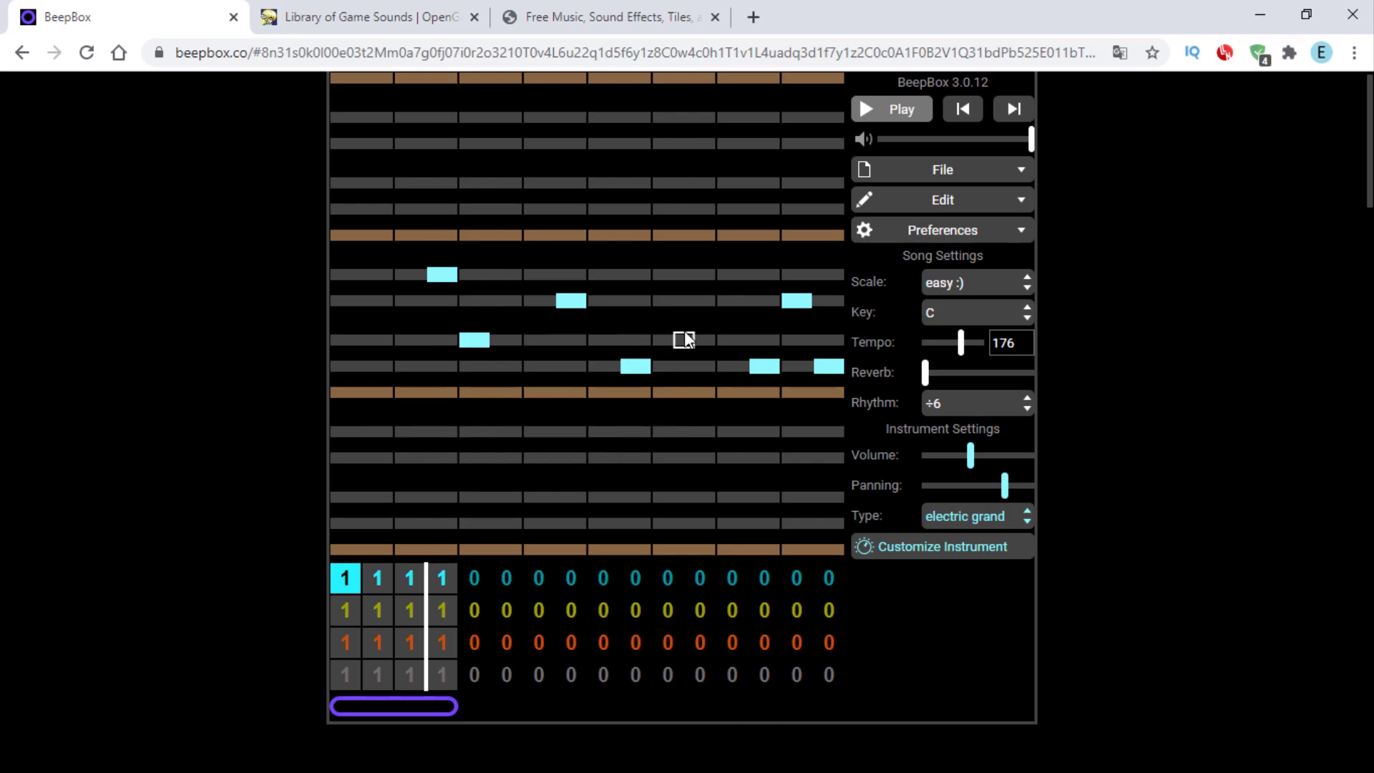
# Step: Close the BeepBox tab and play the RPG Sound Pack preview on Library of Game Sounds
pyautogui.middleClick(129, 9)
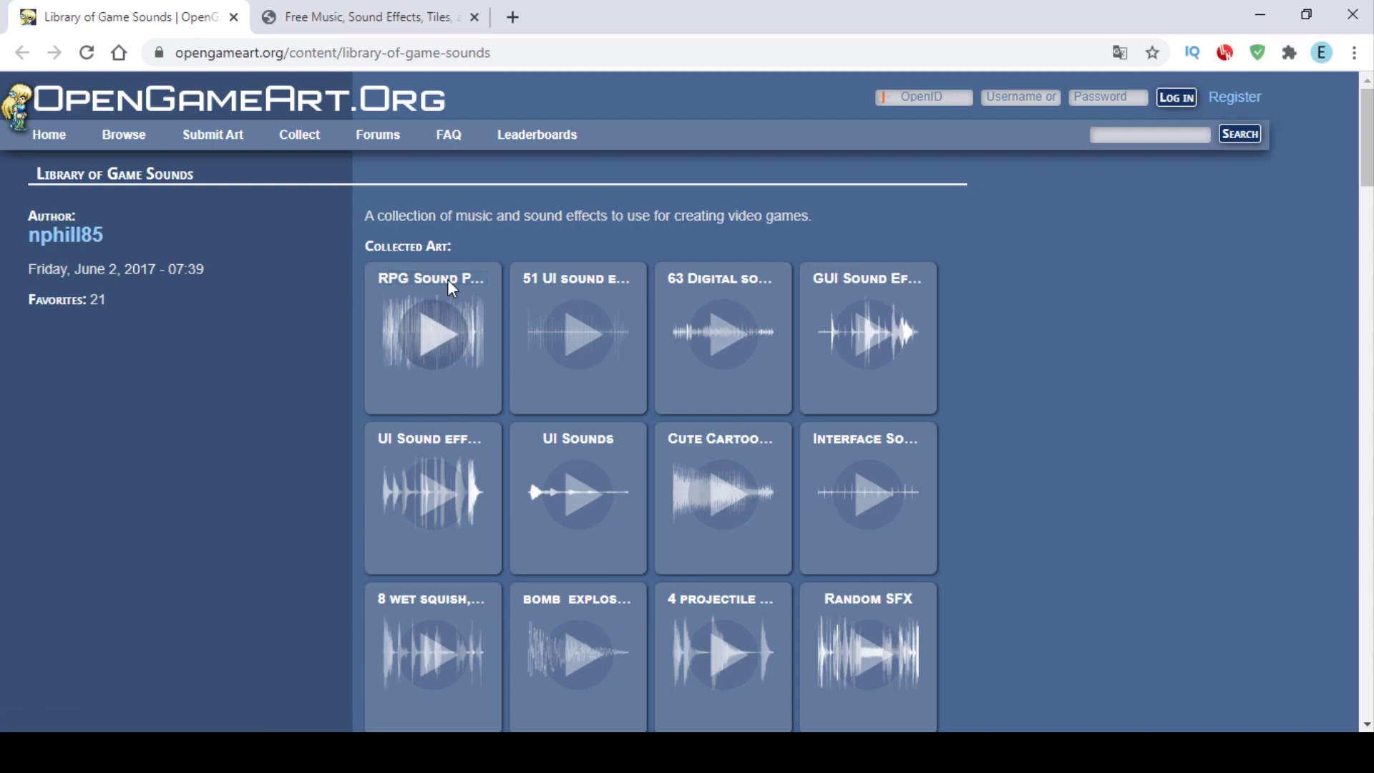
pyautogui.click(445, 349)
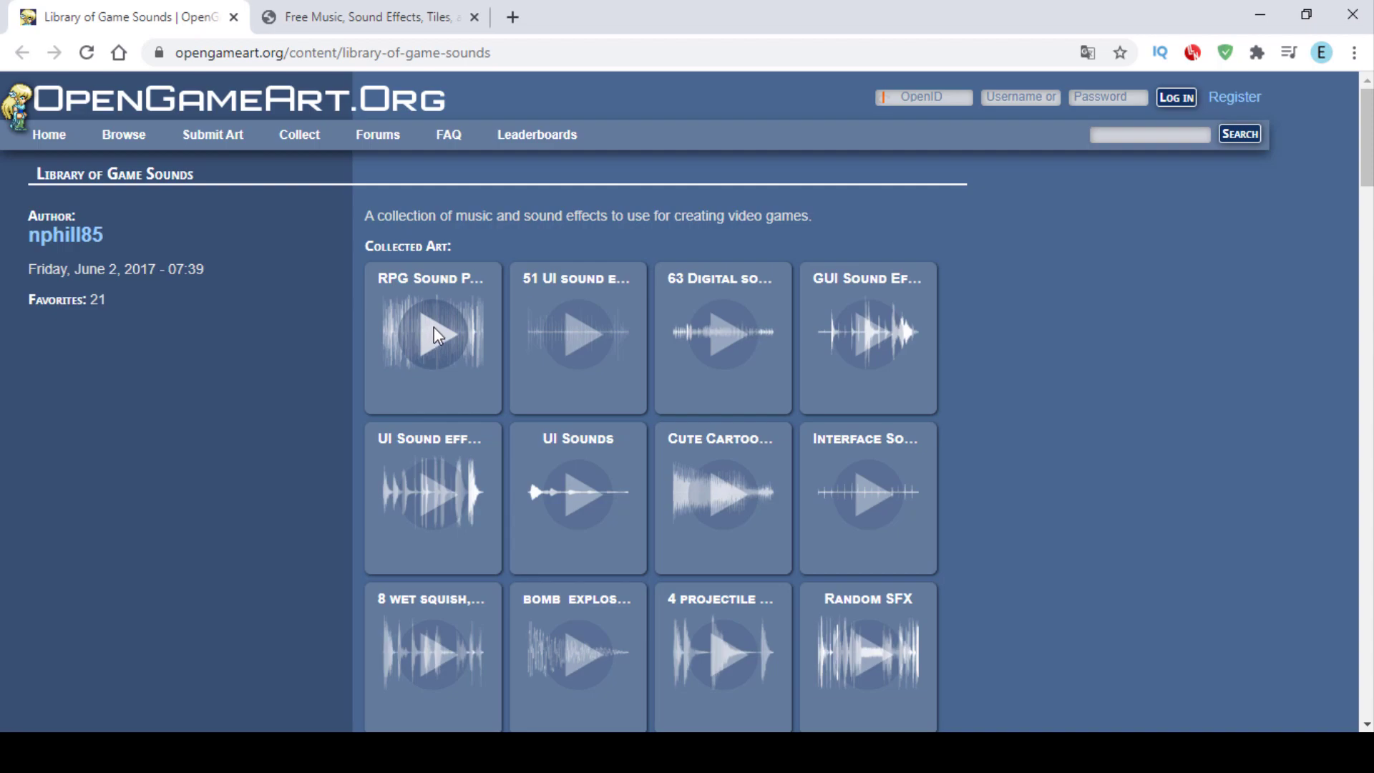
# Step: Open the RPG Sound Pack page and read through its list of included sounds
pyautogui.click(438, 348)
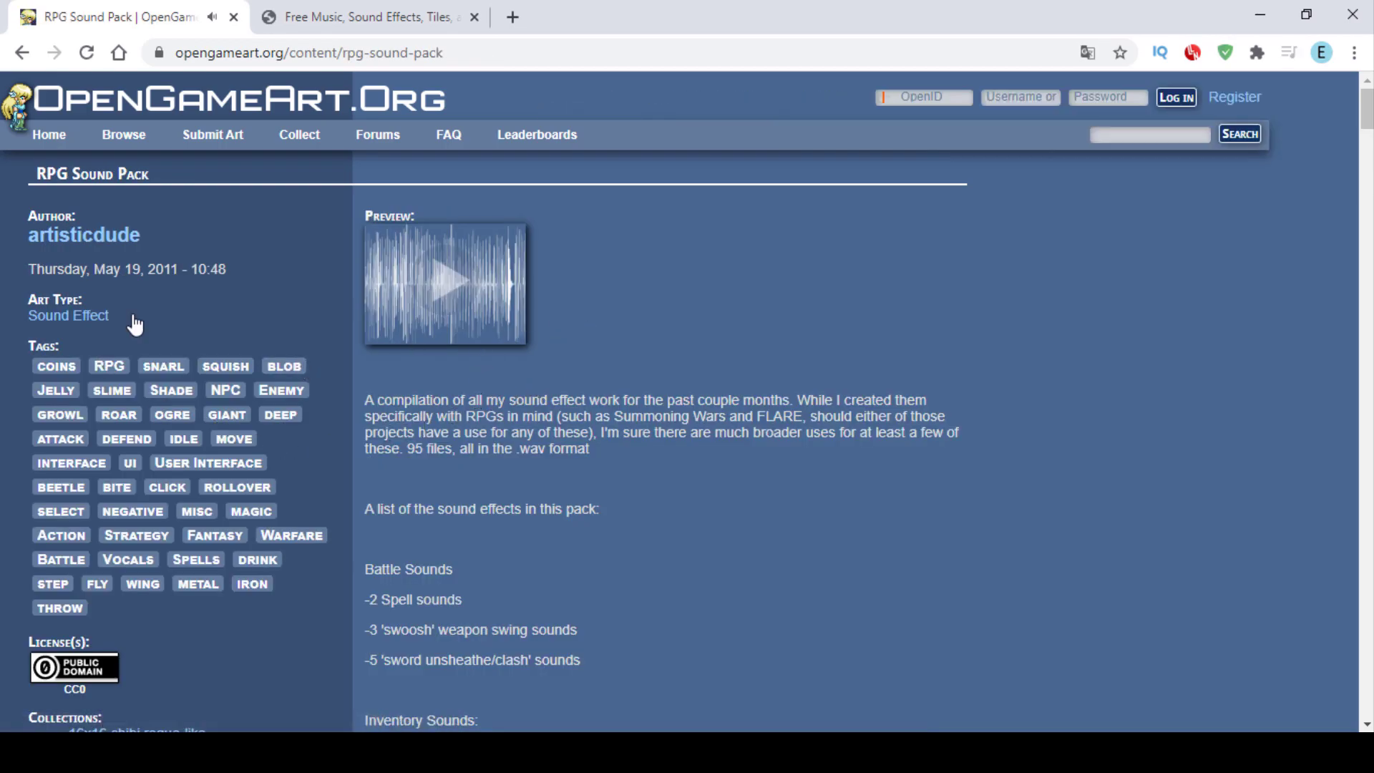
pyautogui.scroll(-2, 444, 473)
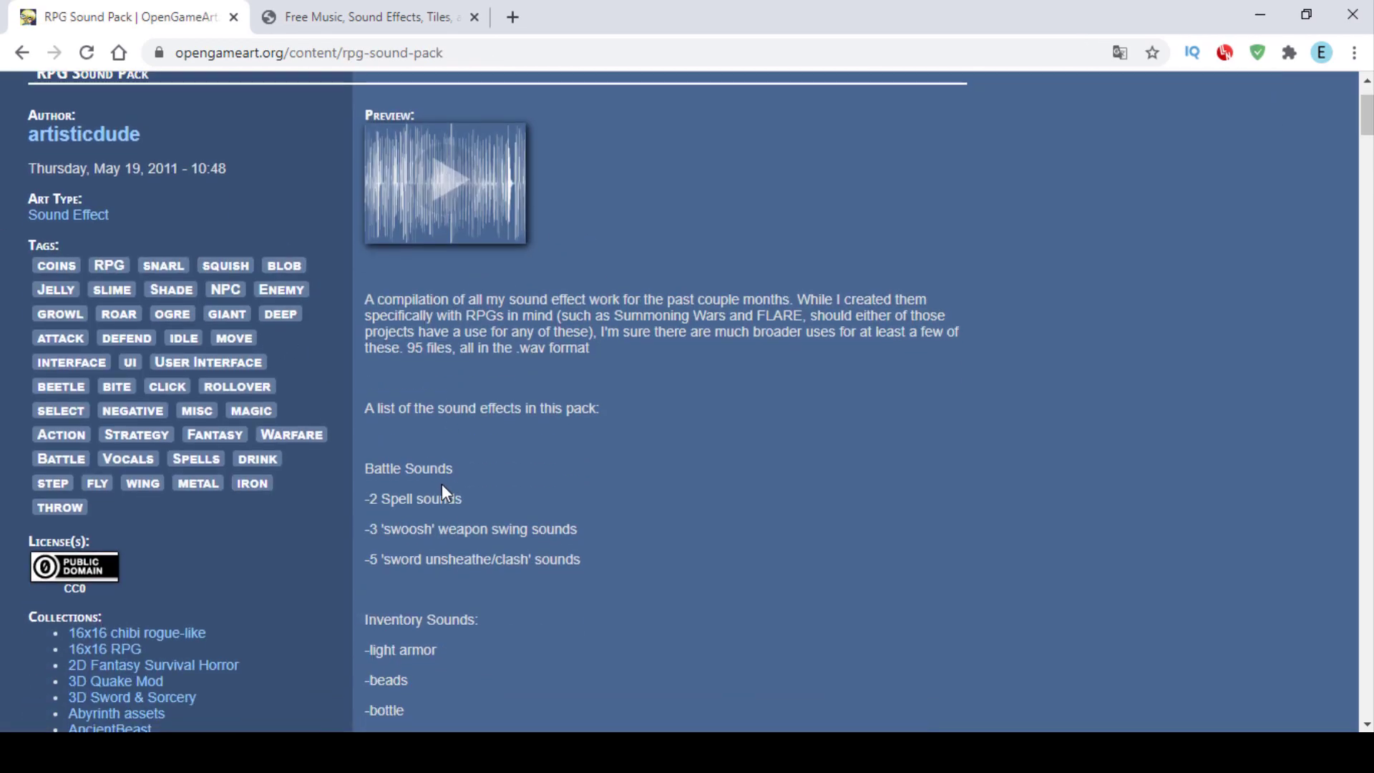
pyautogui.moveTo(367, 501); pyautogui.dragTo(577, 530)
pyautogui.click(395, 472)
pyautogui.moveTo(445, 498); pyautogui.dragTo(577, 530)
pyautogui.scroll(-3, 437, 571)
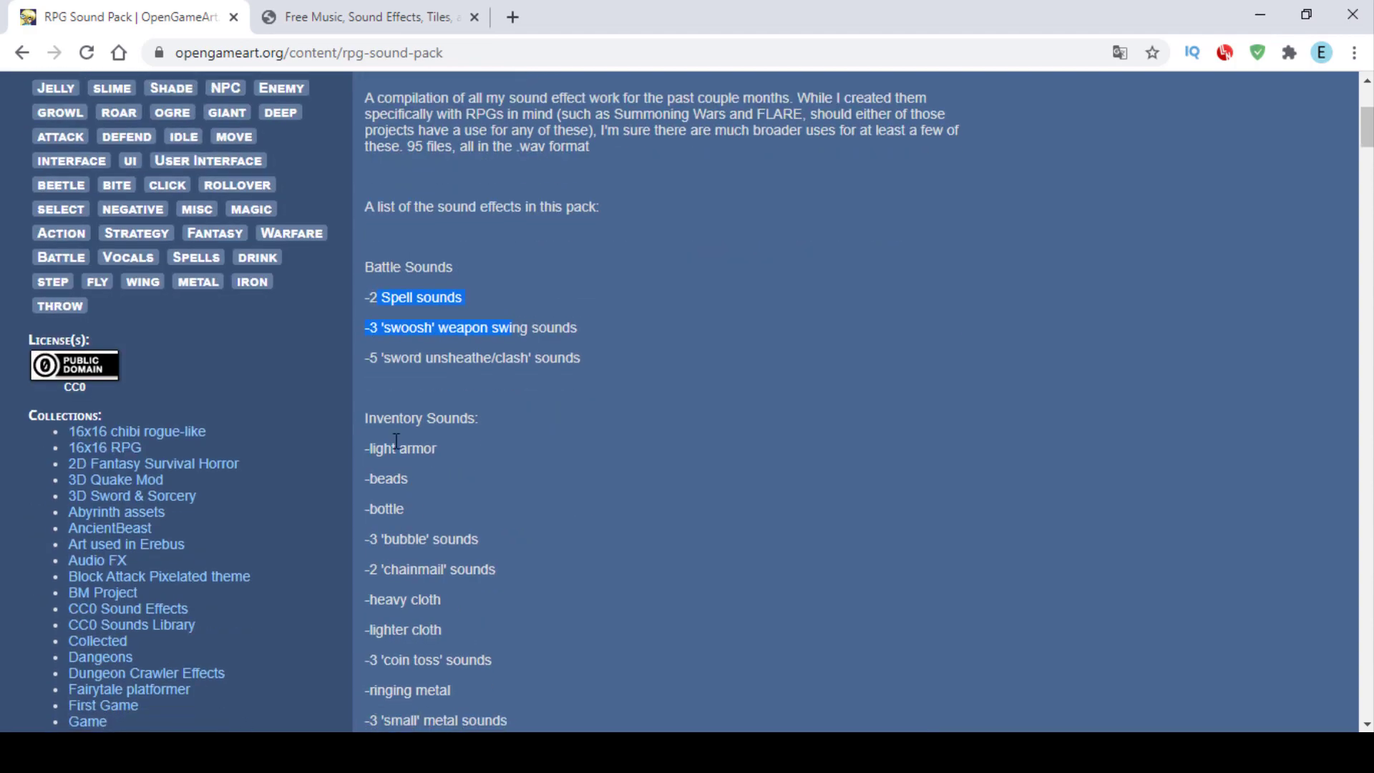
pyautogui.moveTo(377, 418)
pyautogui.mouseDown()
pyautogui.moveTo(472, 448)
pyautogui.moveTo(418, 478)
pyautogui.mouseUp()
pyautogui.scroll(-2, 429, 483)
pyautogui.scroll(-4, 451, 493)
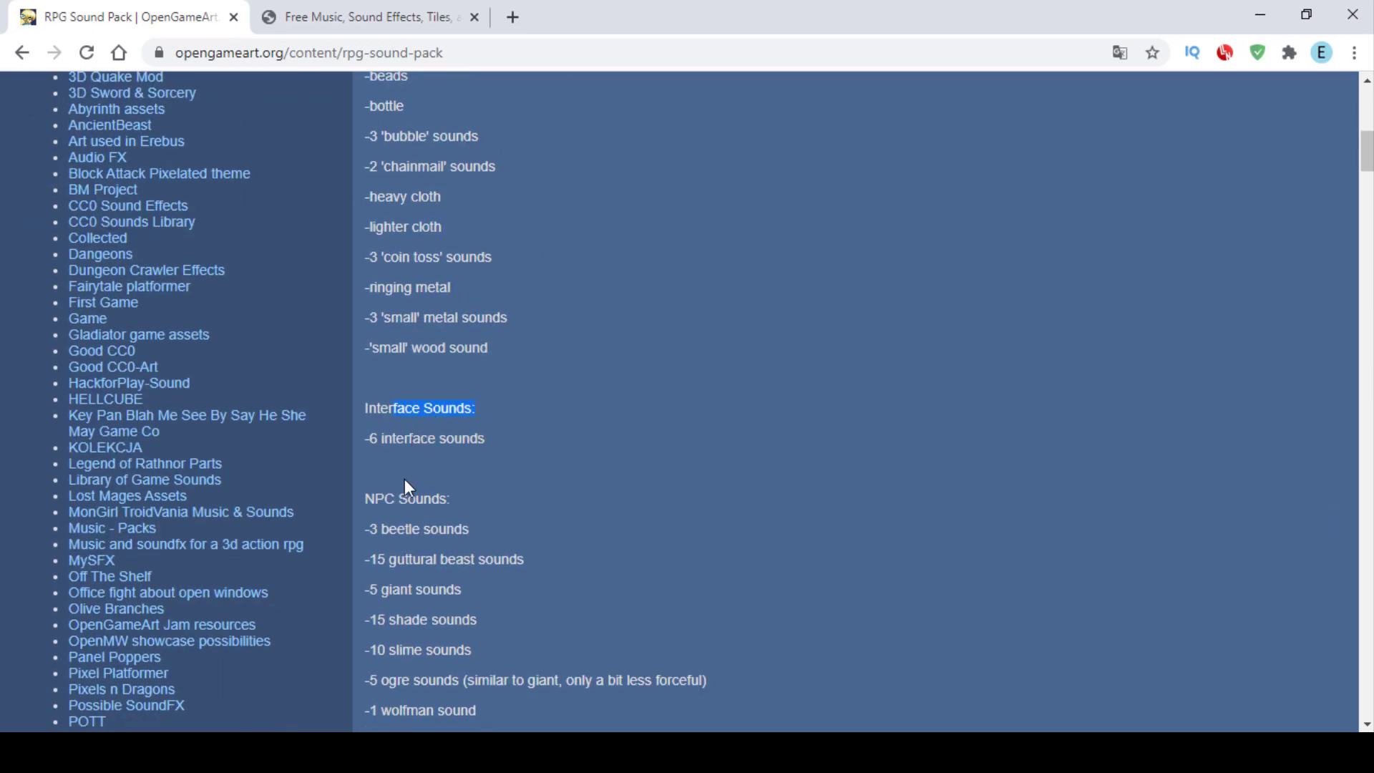
pyautogui.scroll(-1, 405, 487)
pyautogui.moveTo(363, 395); pyautogui.dragTo(470, 428)
pyautogui.scroll(-3, 466, 427)
pyautogui.scroll(-3, 480, 432)
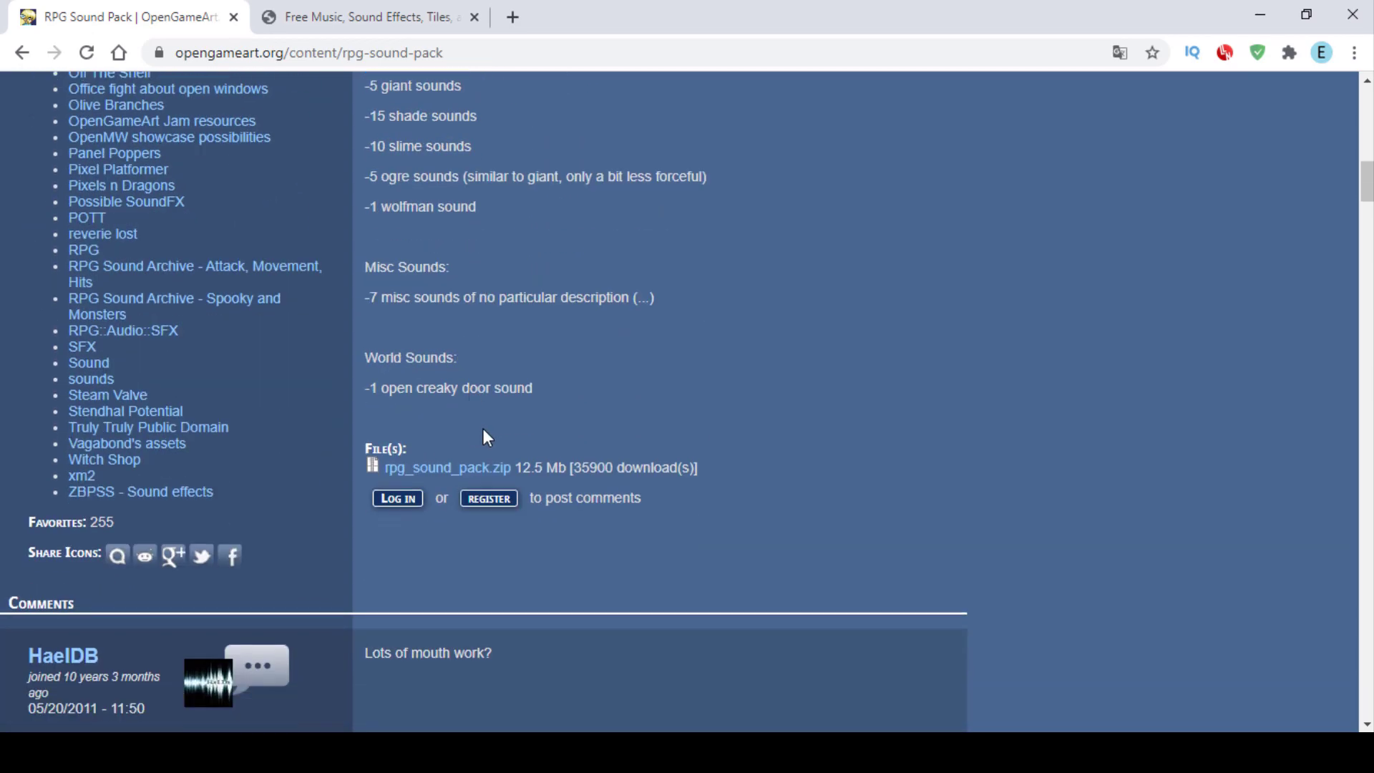
# Step: Download rpg_sound_pack.zip and go back to the Library of Game Sounds page
pyautogui.click(456, 475)
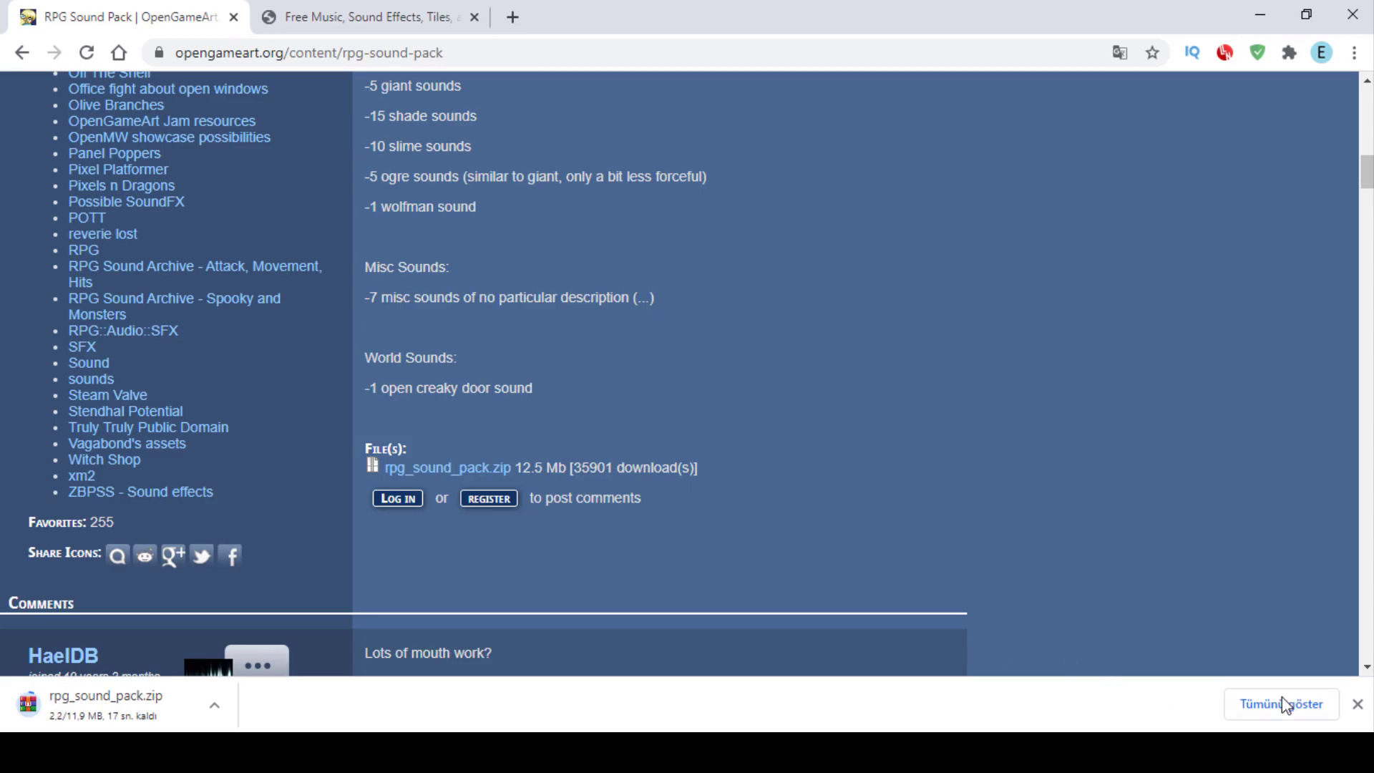
pyautogui.scroll(-3, 901, 449)
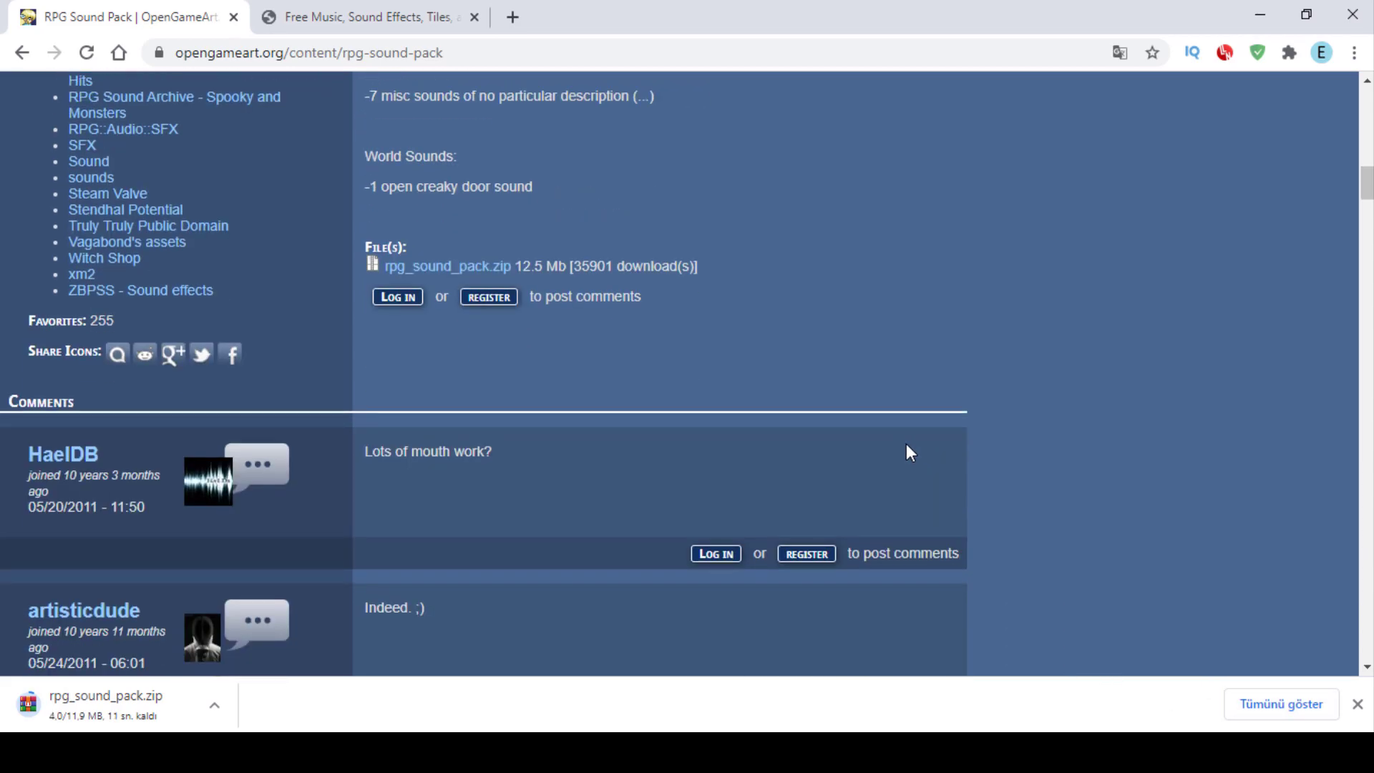
pyautogui.press('Home')
pyautogui.click(23, 54)
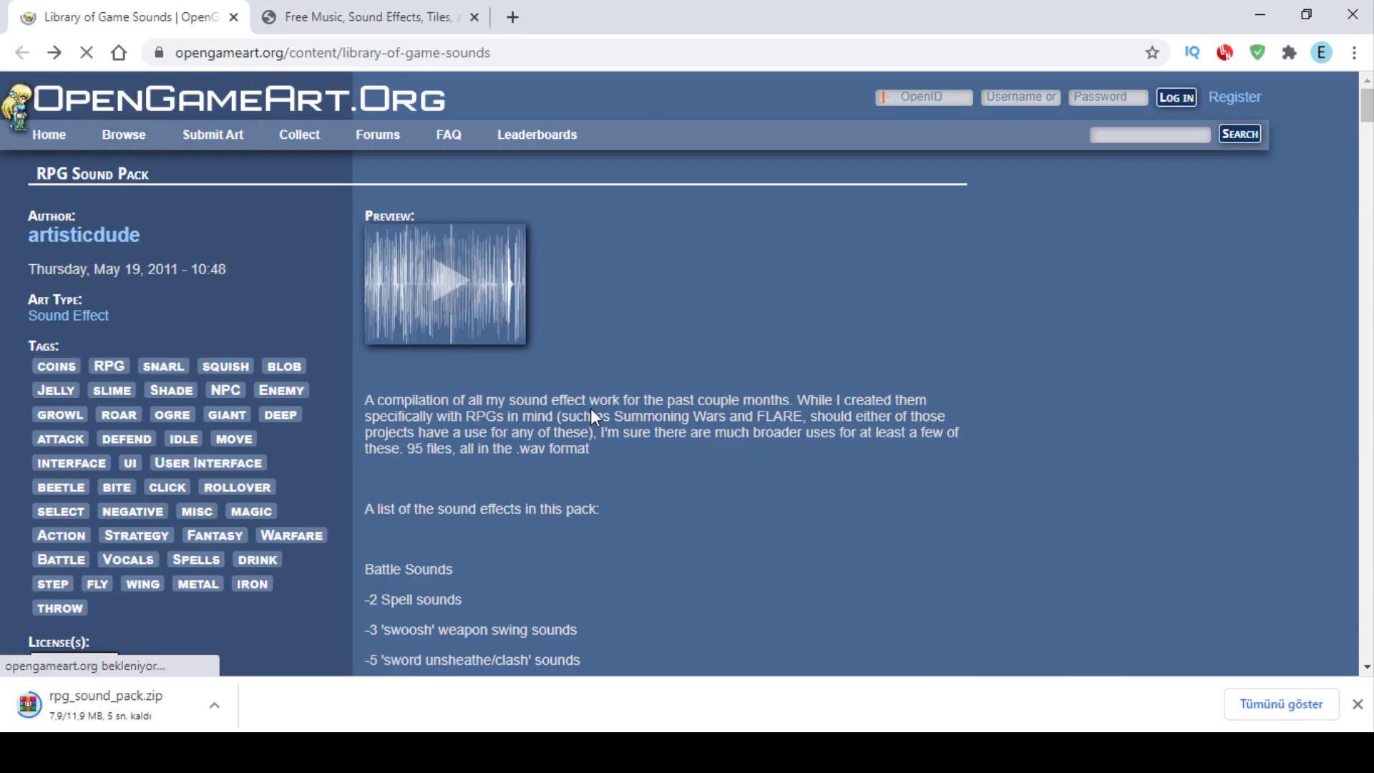
# Step: Scroll down the collection and play, then stop, the WIND1 sound preview
pyautogui.scroll(-5, 552, 370)
pyautogui.scroll(-5, 715, 344)
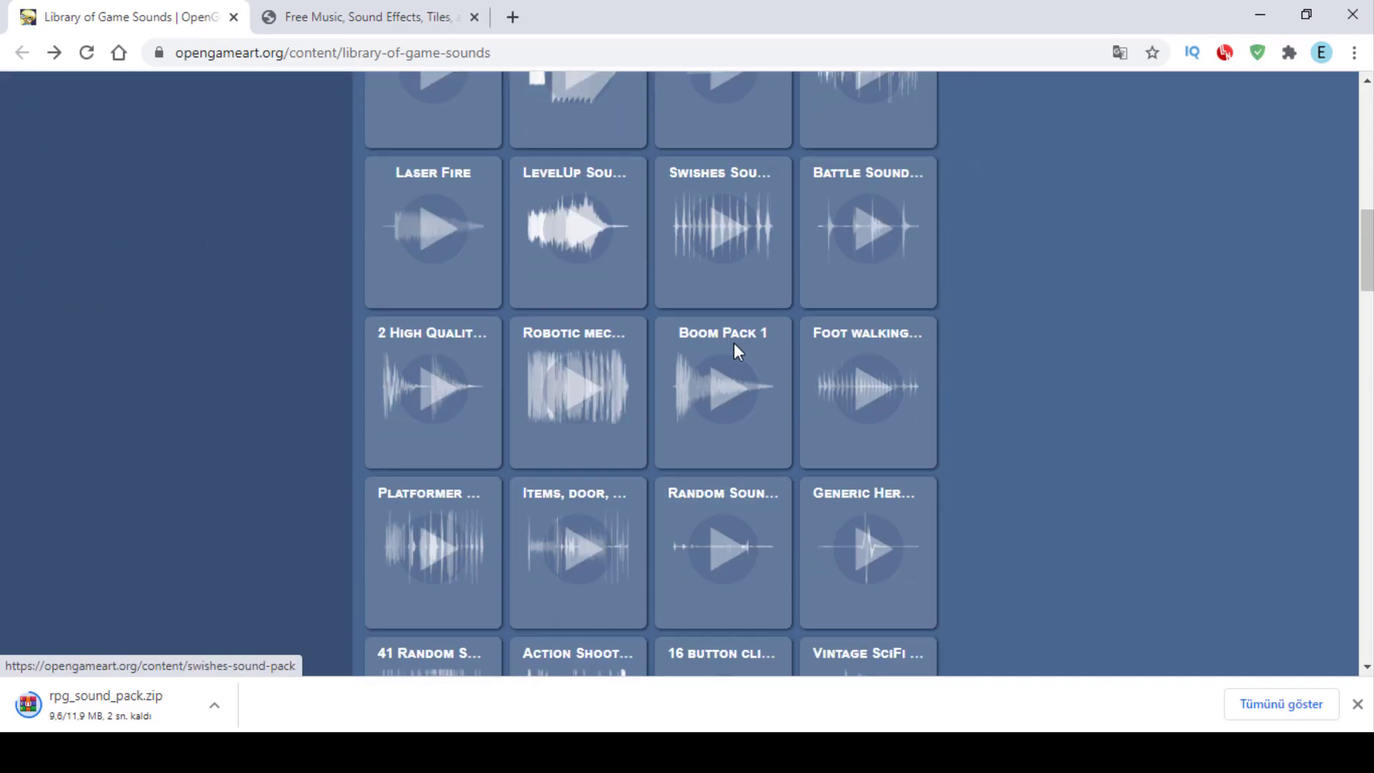
pyautogui.scroll(-5, 737, 328)
pyautogui.scroll(-5, 737, 337)
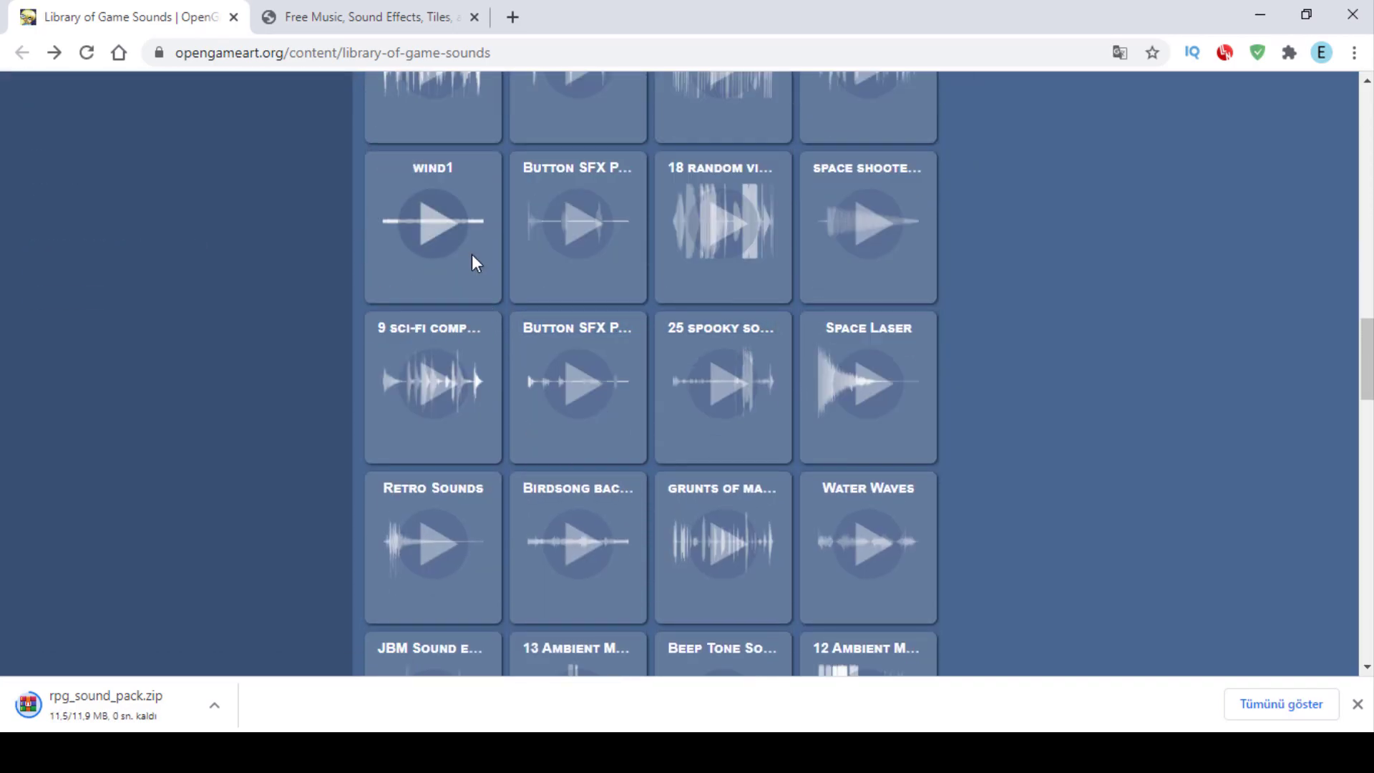
pyautogui.click(449, 225)
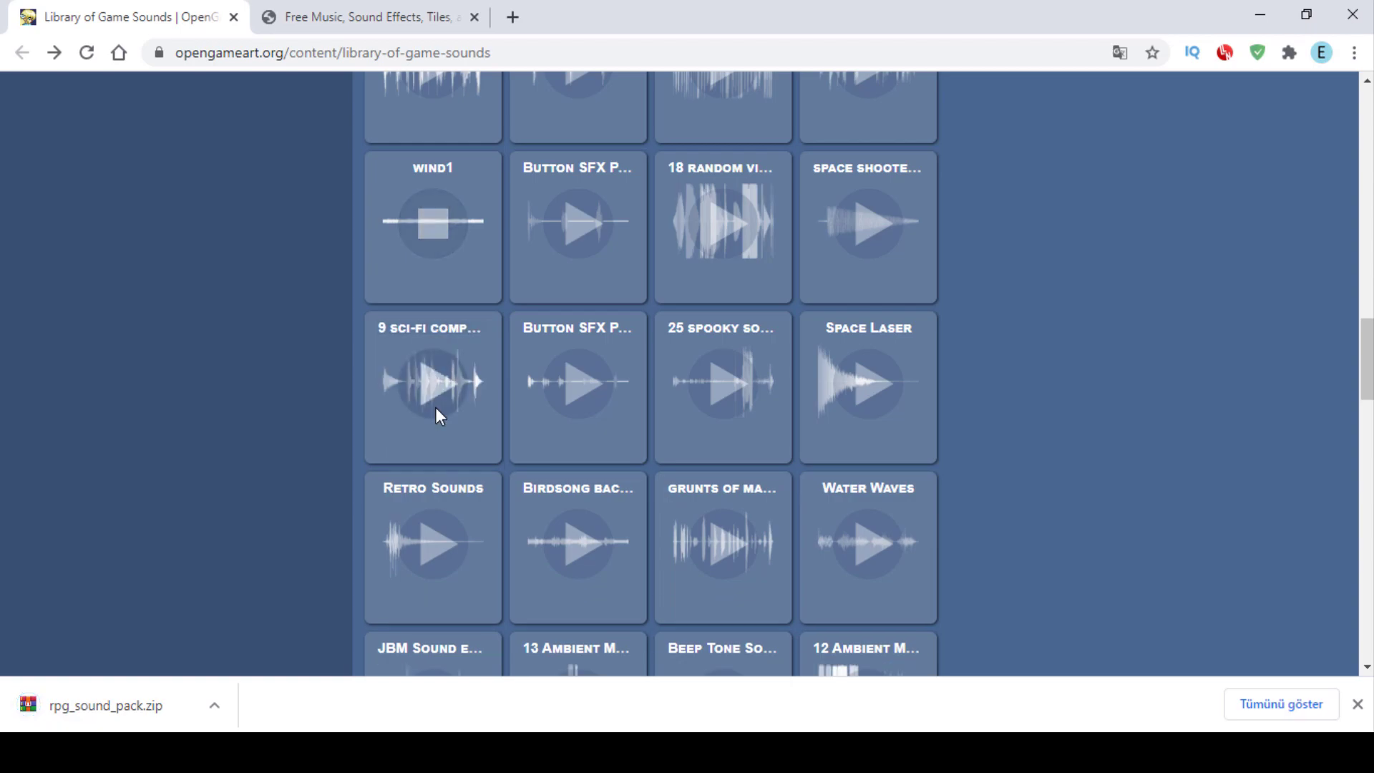
pyautogui.click(432, 228)
# Step: Preview the space shooter, Space Laser and Water Waves sounds while browsing the collection
pyautogui.click(864, 222)
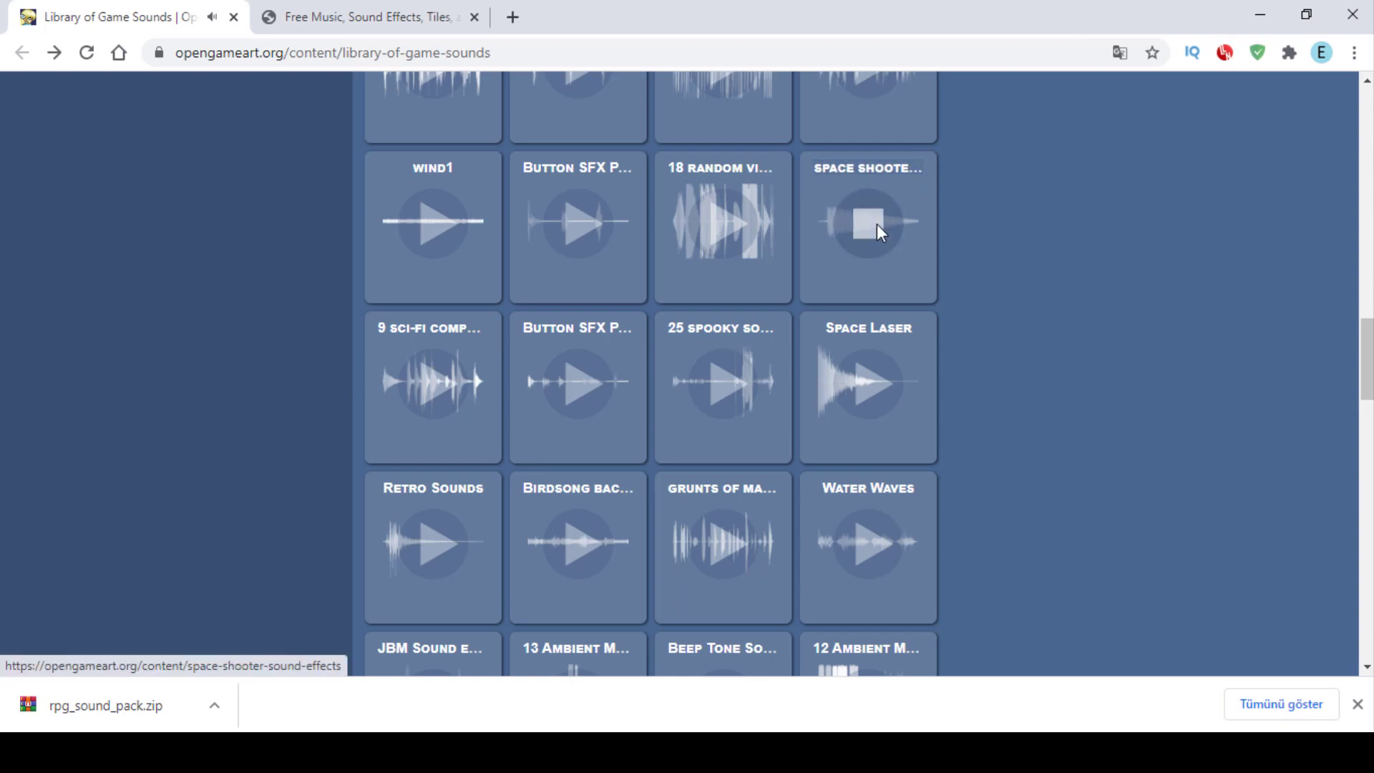
pyautogui.click(857, 371)
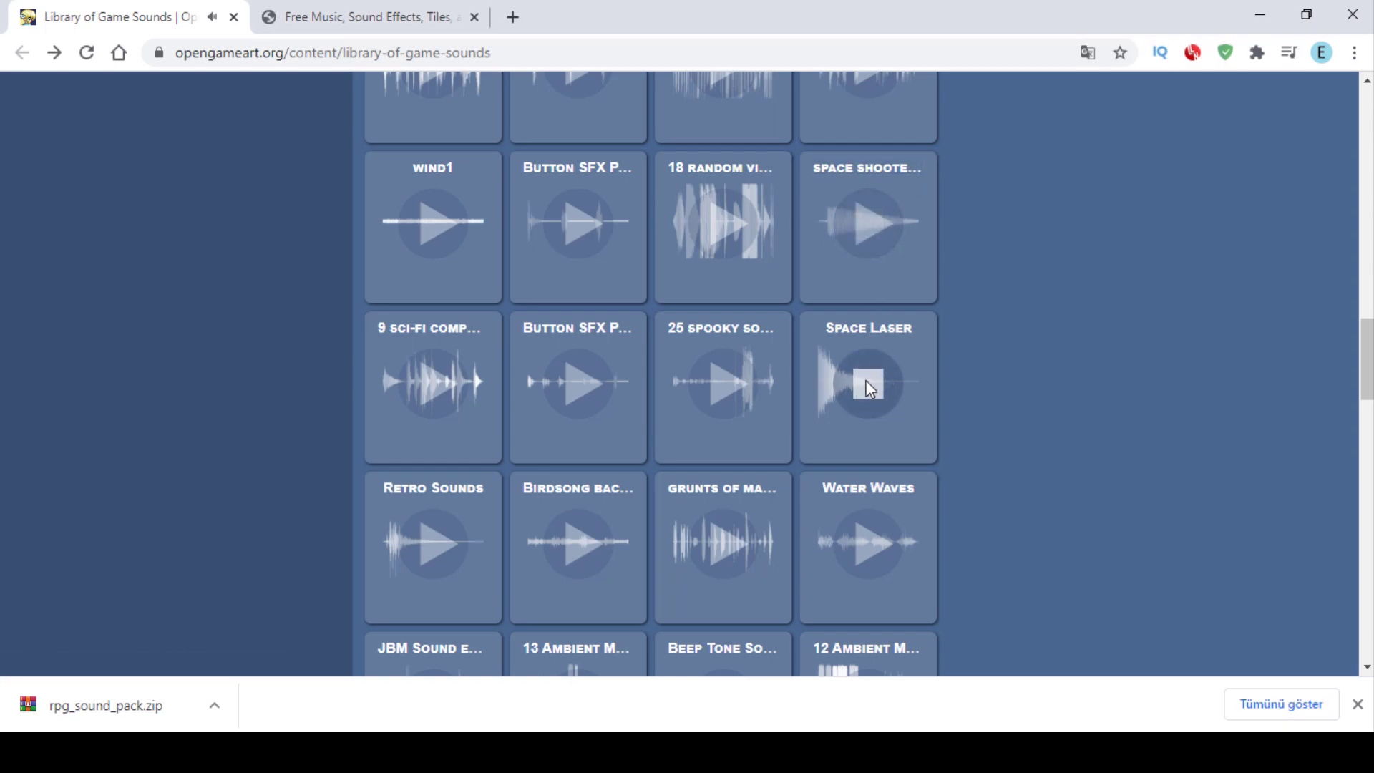
pyautogui.click(879, 530)
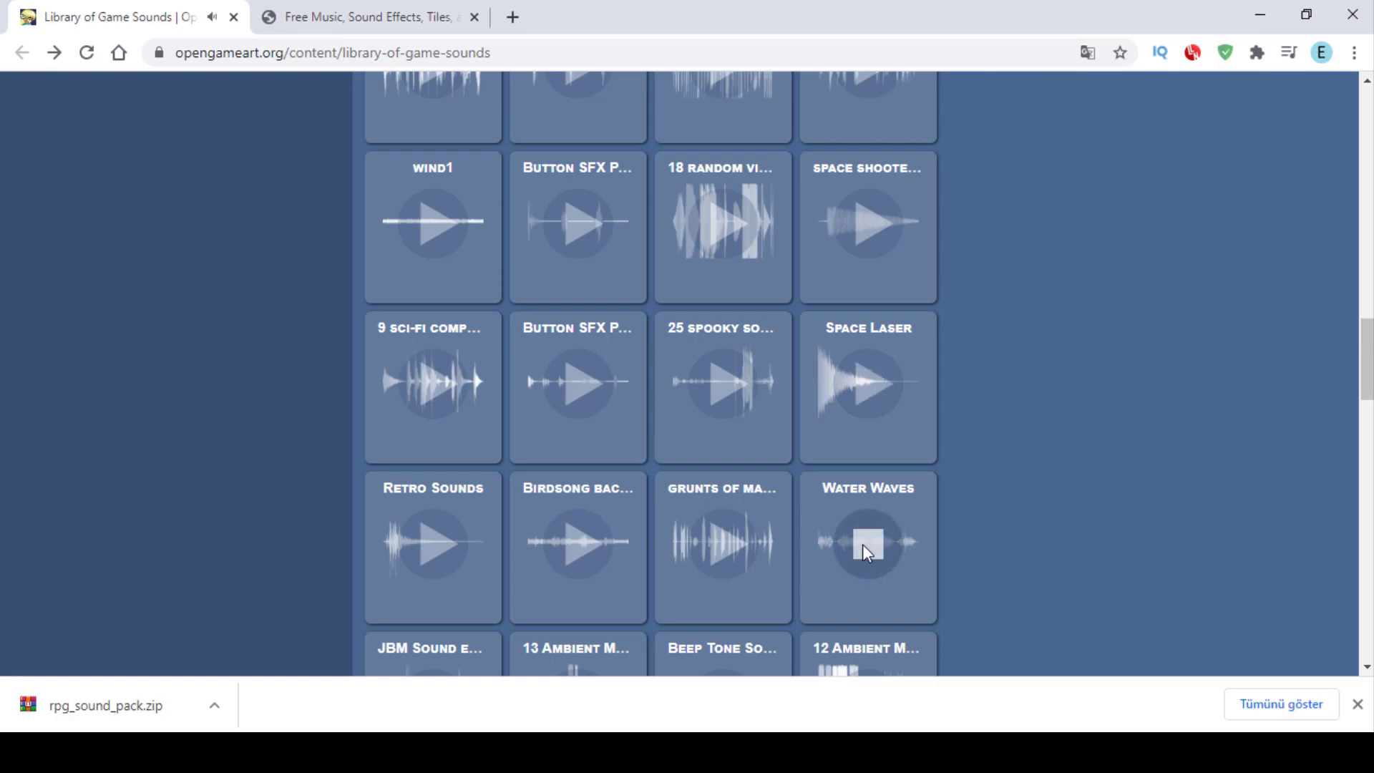
pyautogui.scroll(-3, 767, 494)
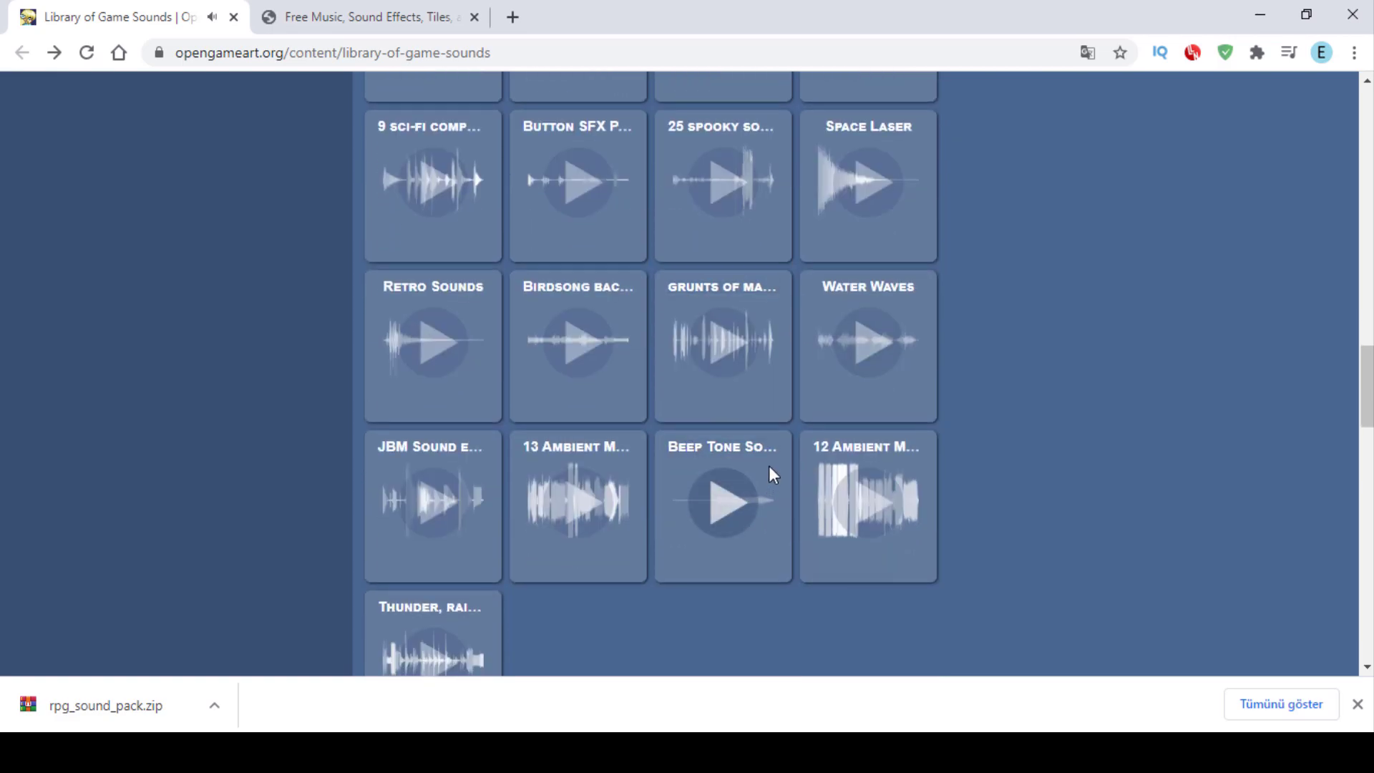
pyautogui.scroll(-2, 769, 470)
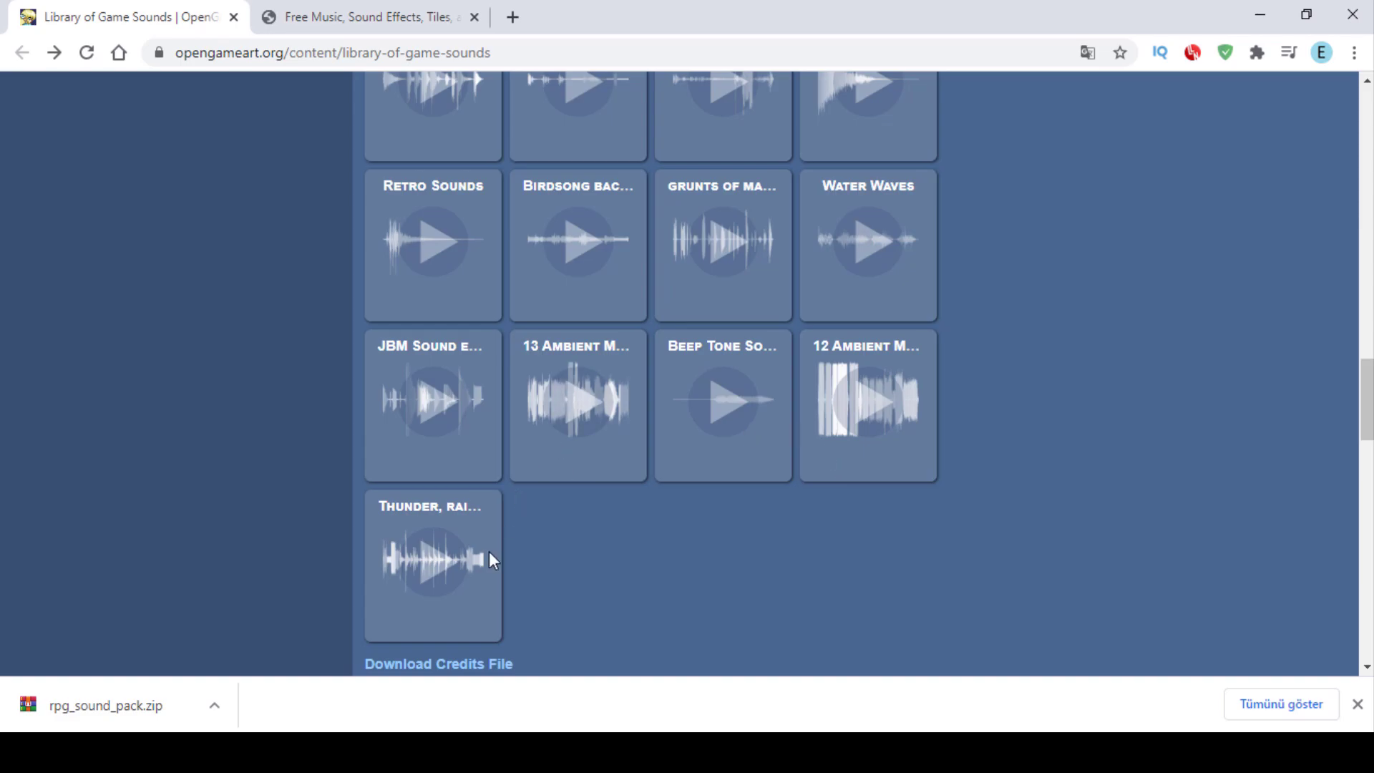
pyautogui.scroll(-4, 684, 614)
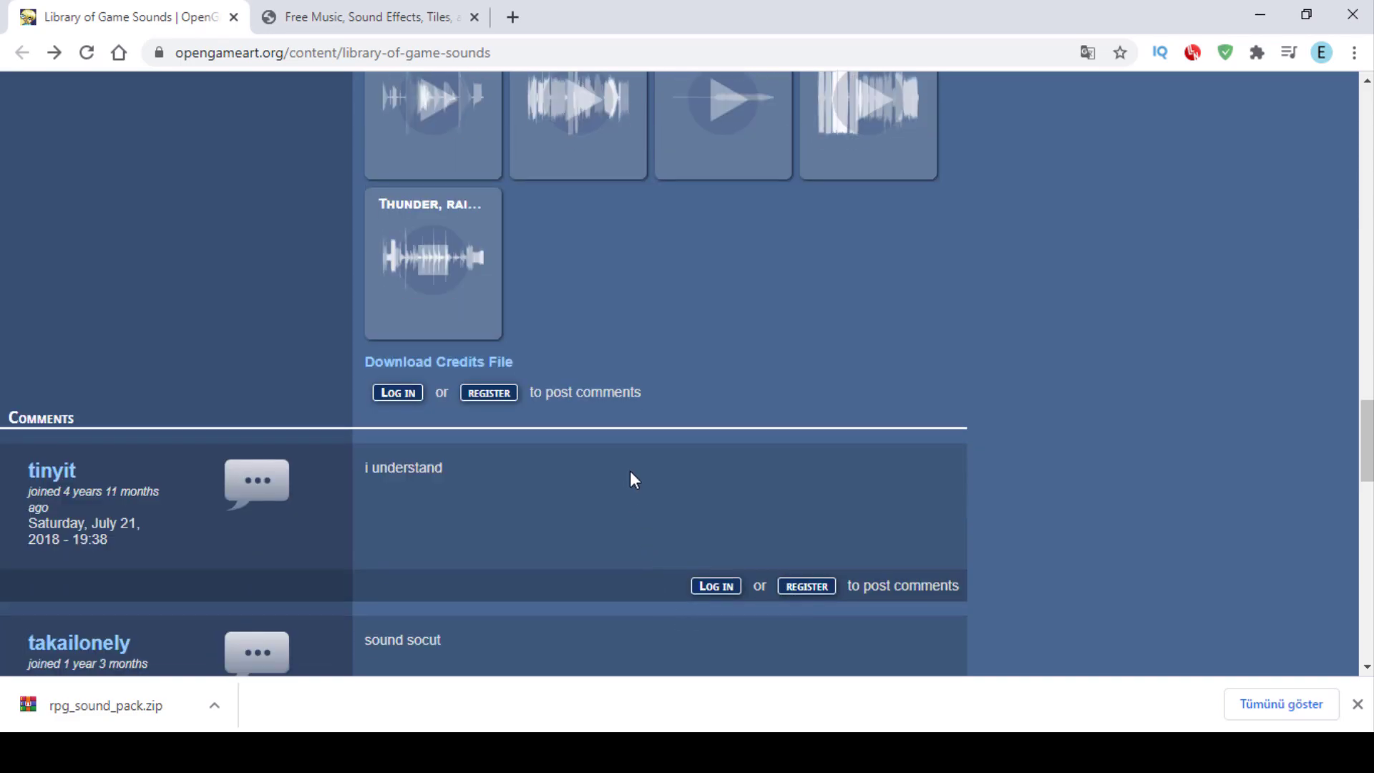
pyautogui.scroll(2, 634, 449)
pyautogui.scroll(5, 637, 459)
pyautogui.scroll(5, 647, 473)
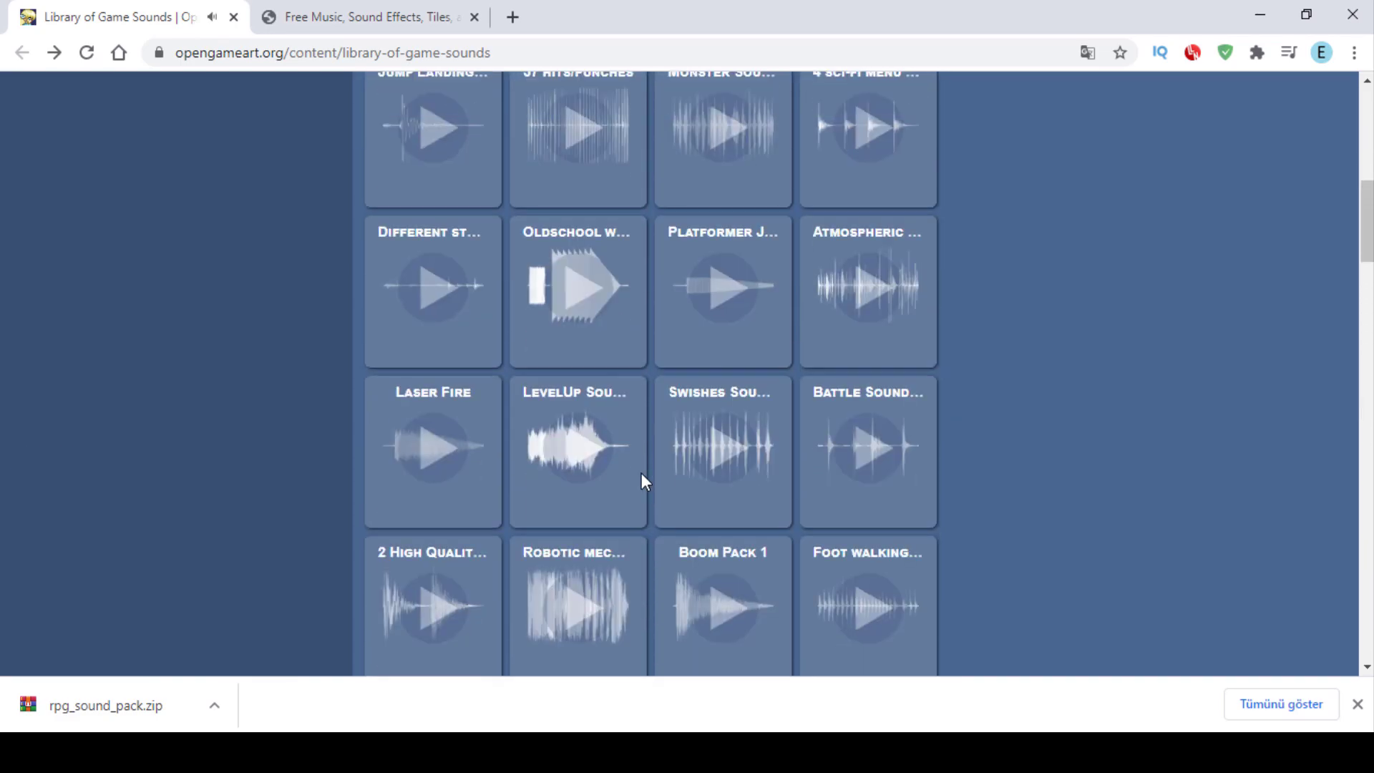
pyautogui.scroll(4, 641, 472)
pyautogui.scroll(5, 637, 473)
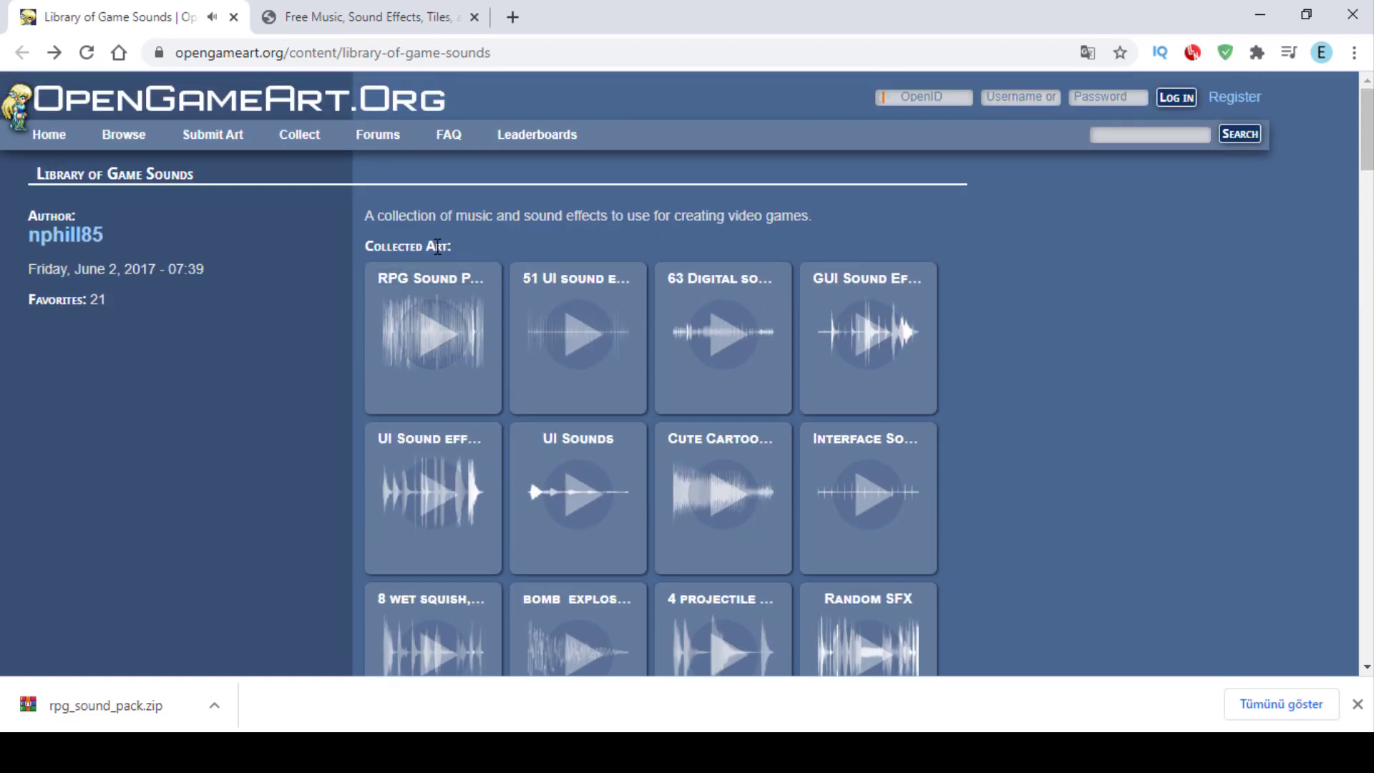
# Step: Close the Library of Game Sounds tab and dismiss the Chrome downloads bar
pyautogui.click(233, 17)
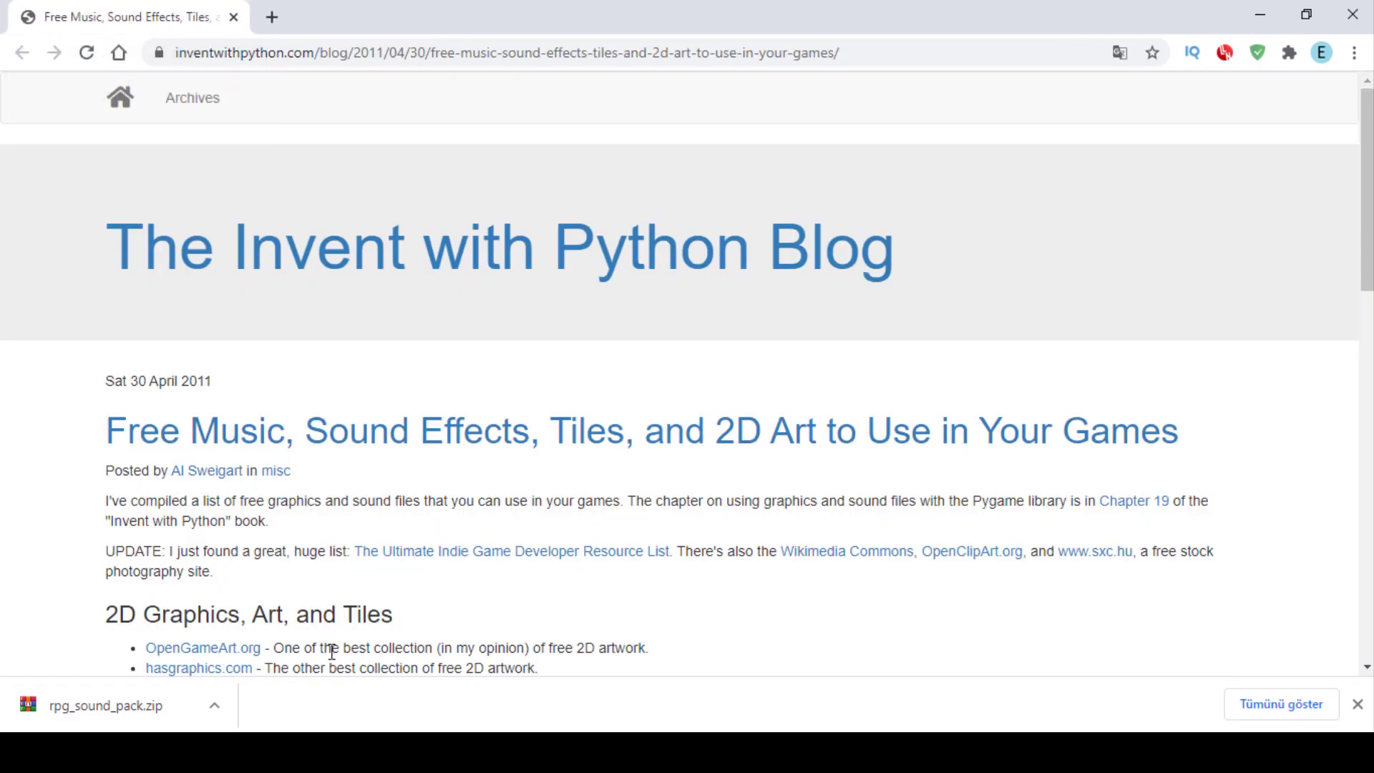
pyautogui.scroll(-4, 438, 626)
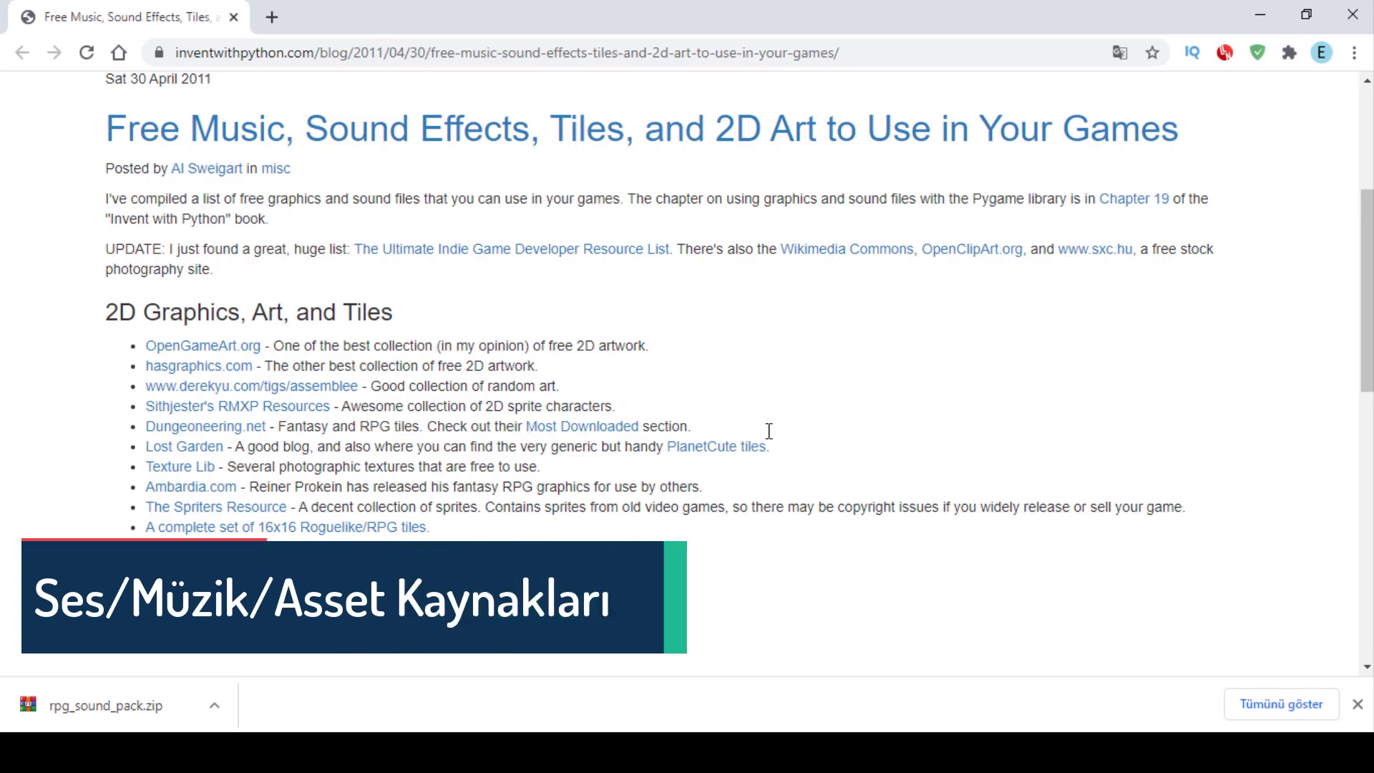
pyautogui.click(1354, 705)
pyautogui.scroll(1, 644, 422)
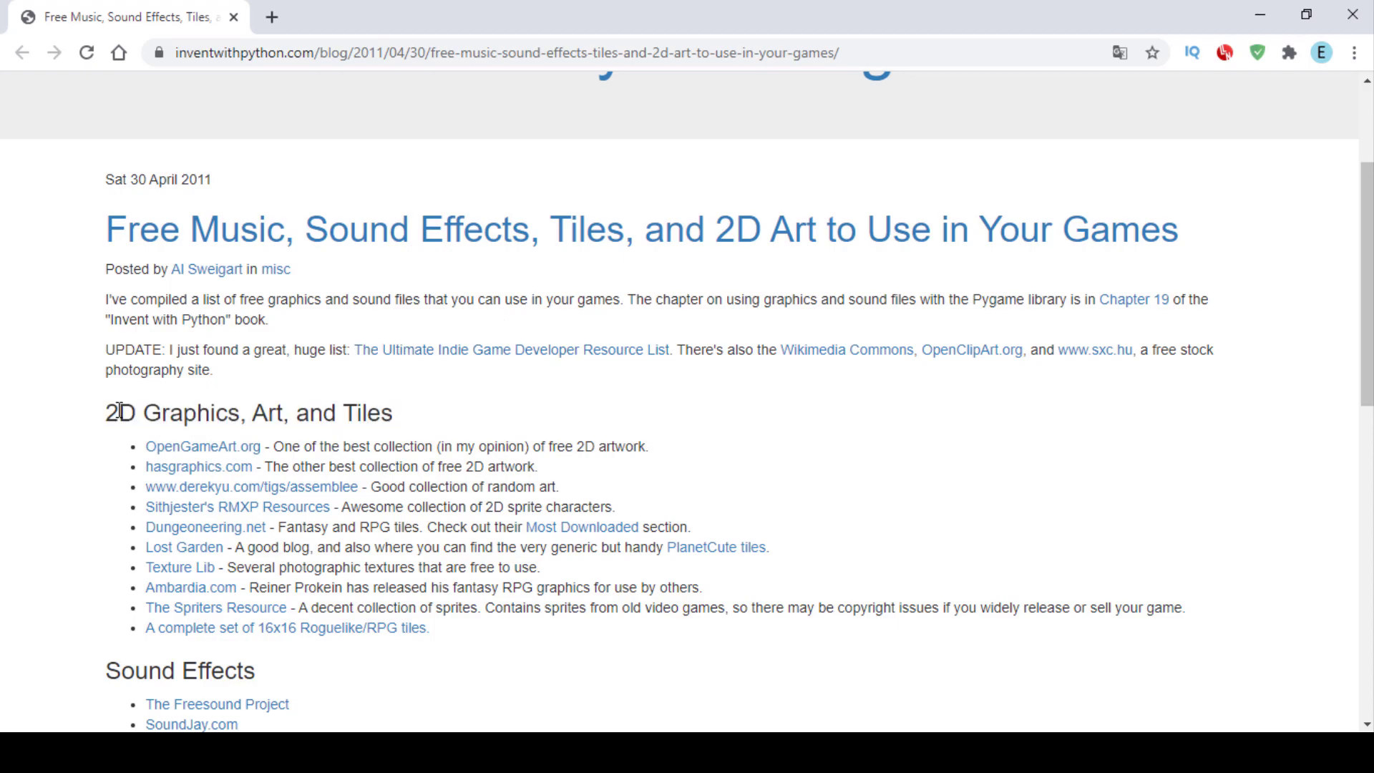
# Step: Highlight the '2D Graphics, Art, and Tiles' heading and its first resource entries
pyautogui.moveTo(106, 413); pyautogui.dragTo(390, 415)
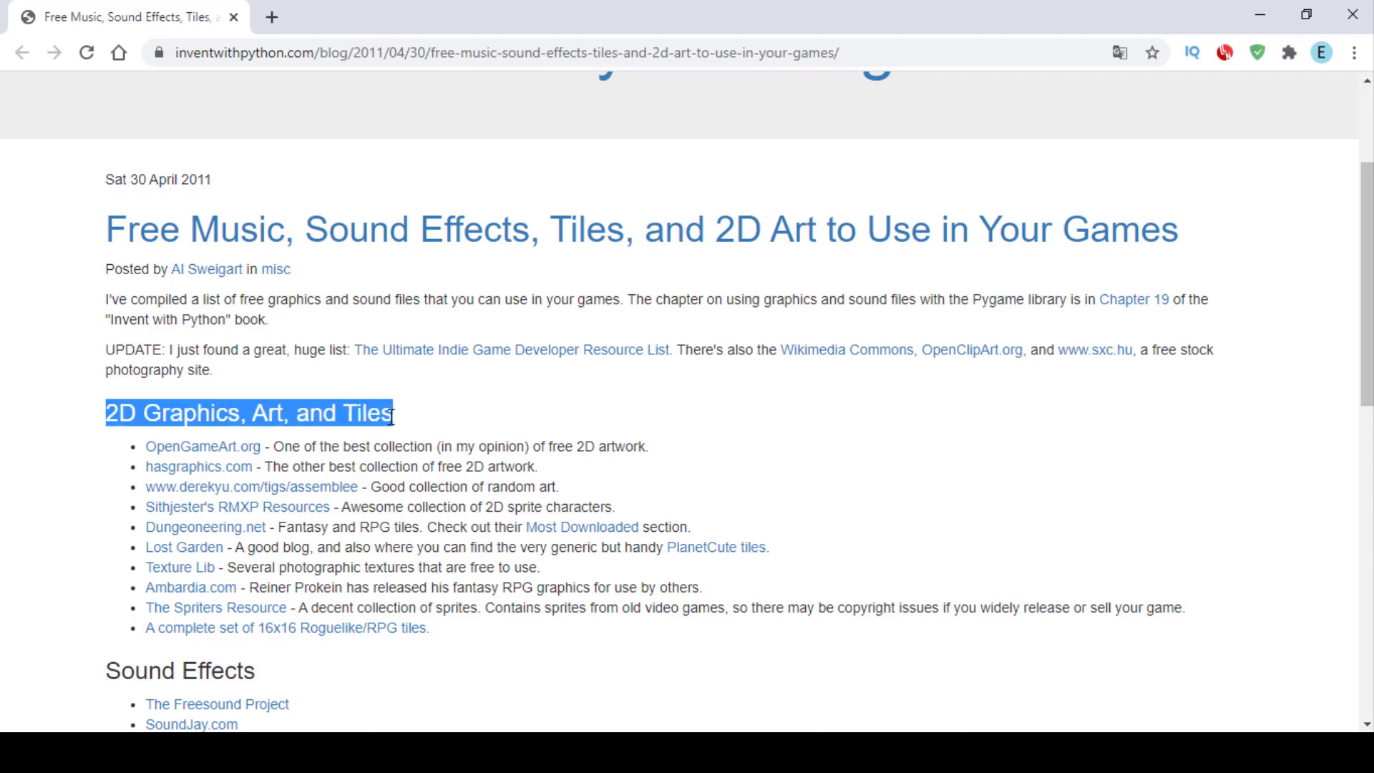
pyautogui.moveTo(145, 445); pyautogui.dragTo(577, 627)
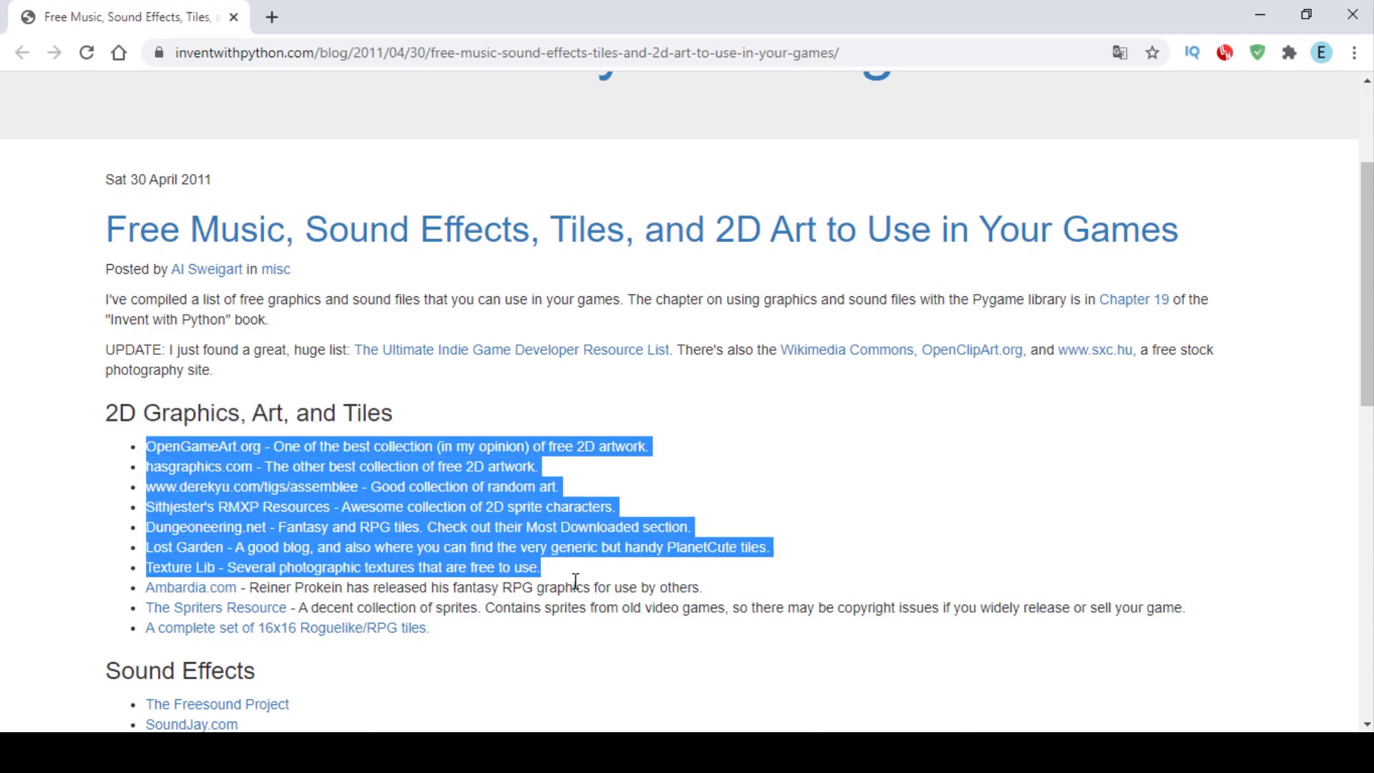
pyautogui.click(576, 629)
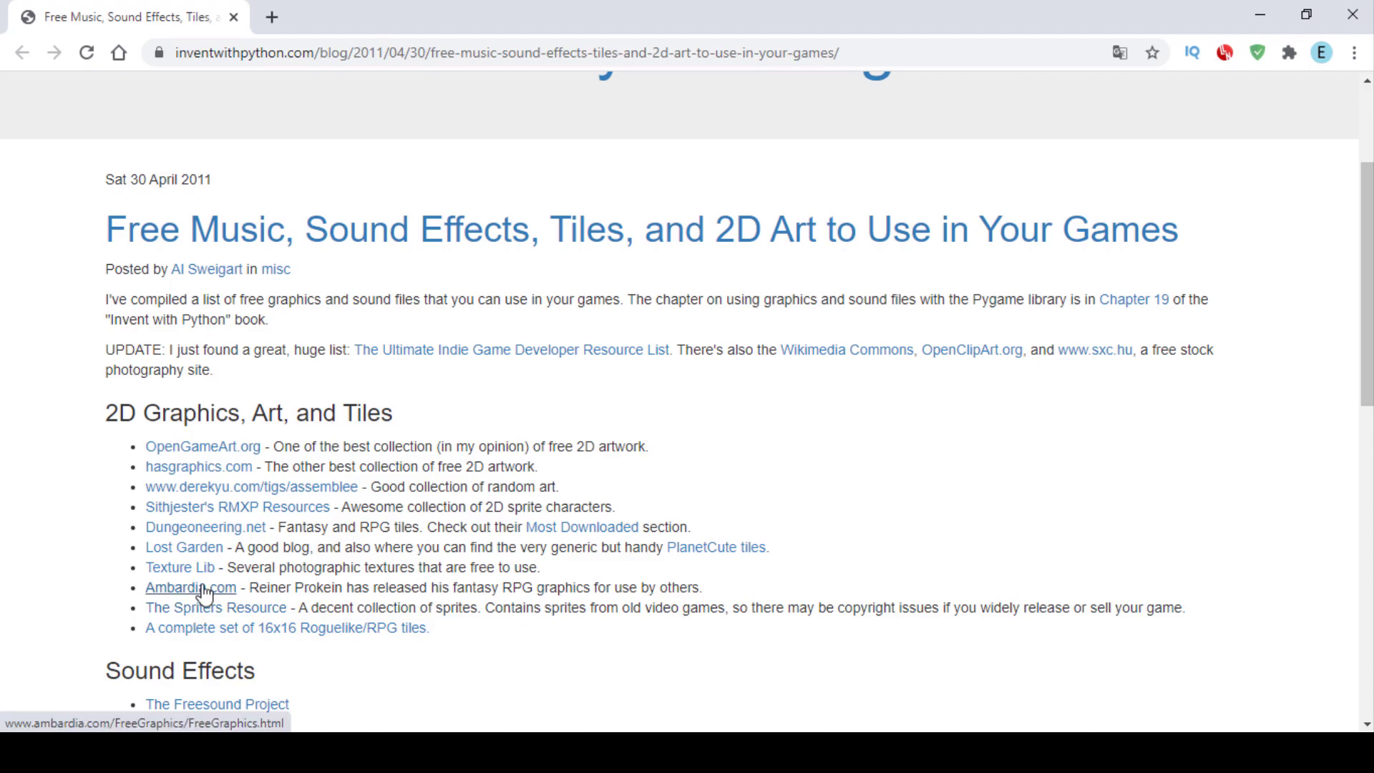
# Step: Highlight the three Sound Effects sites and the whole Music resource list
pyautogui.scroll(-3, 309, 505)
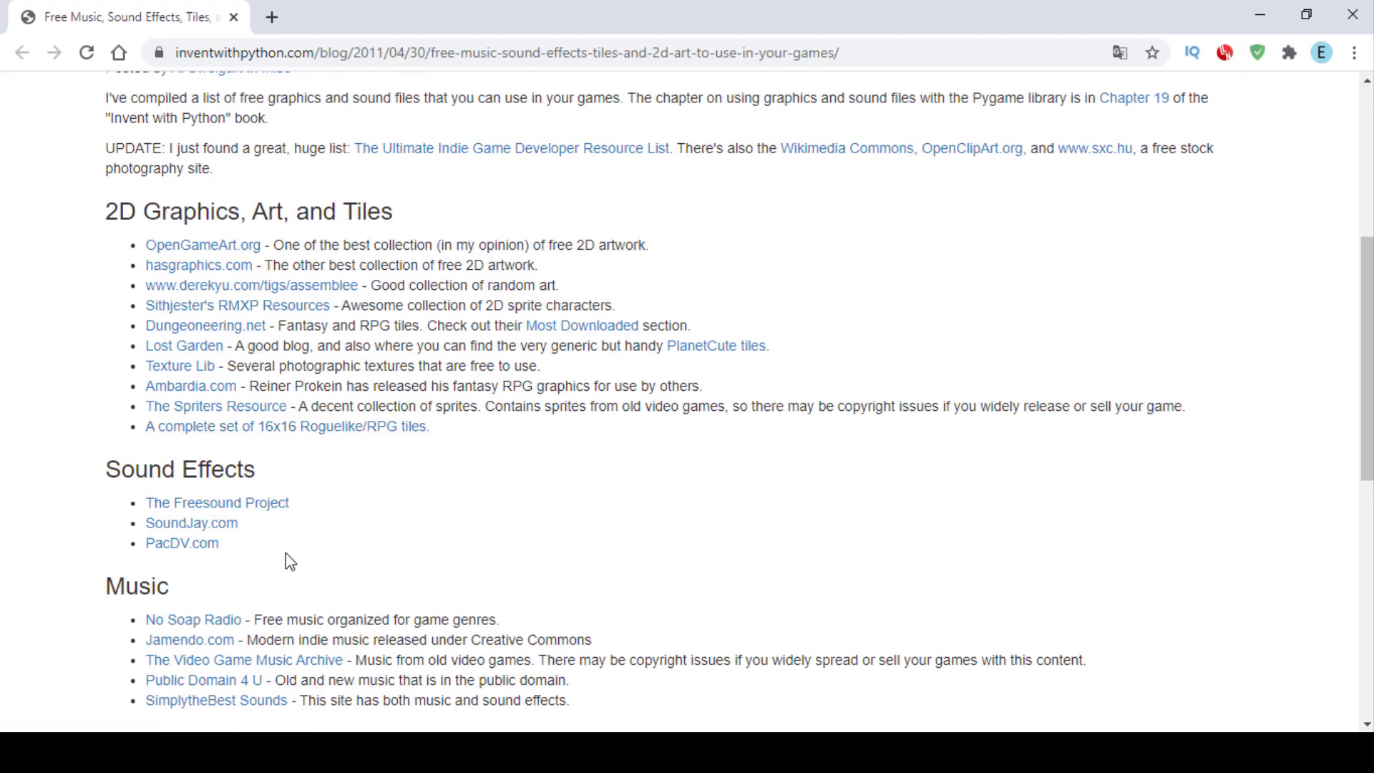
pyautogui.moveTo(285, 552); pyautogui.dragTo(143, 509)
pyautogui.click(43, 542)
pyautogui.scroll(-3, 141, 494)
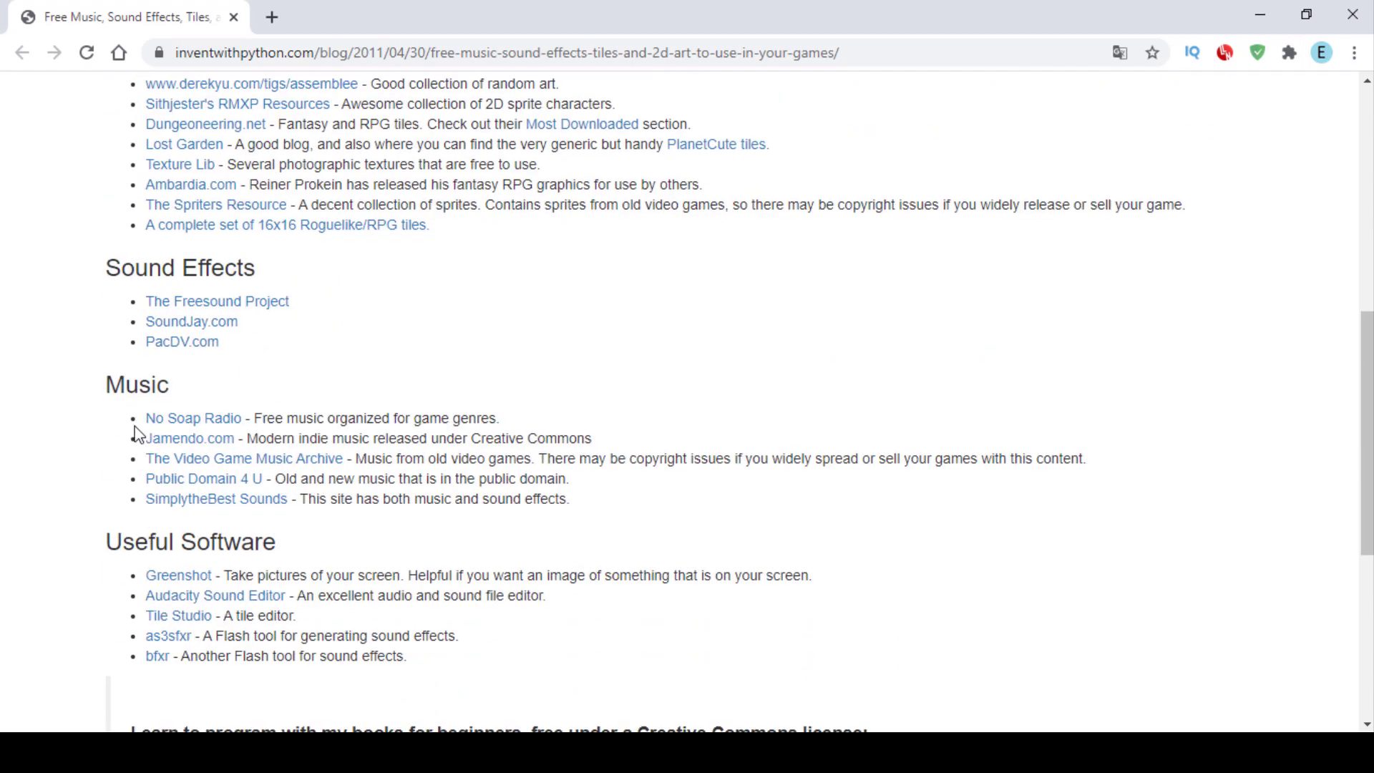
pyautogui.moveTo(144, 417); pyautogui.dragTo(550, 498)
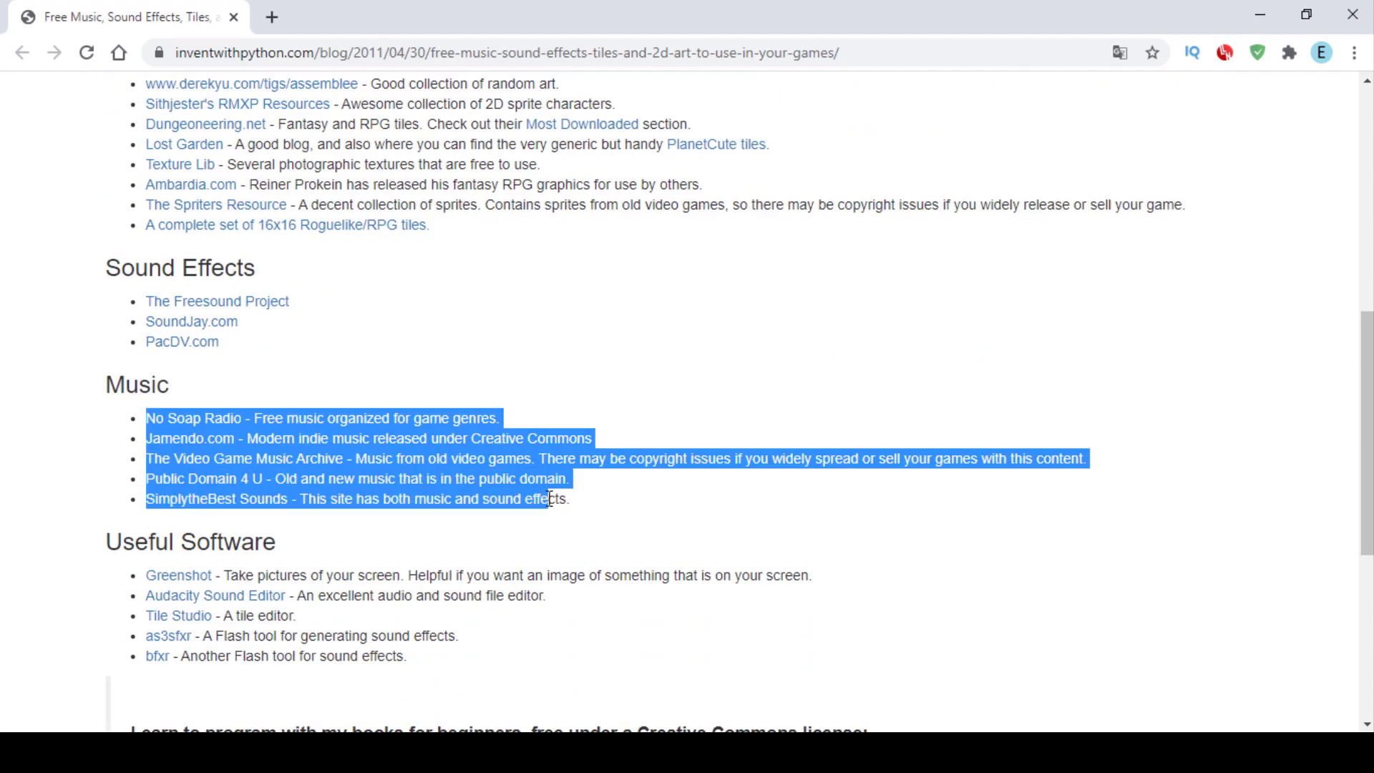
pyautogui.scroll(-3, 516, 500)
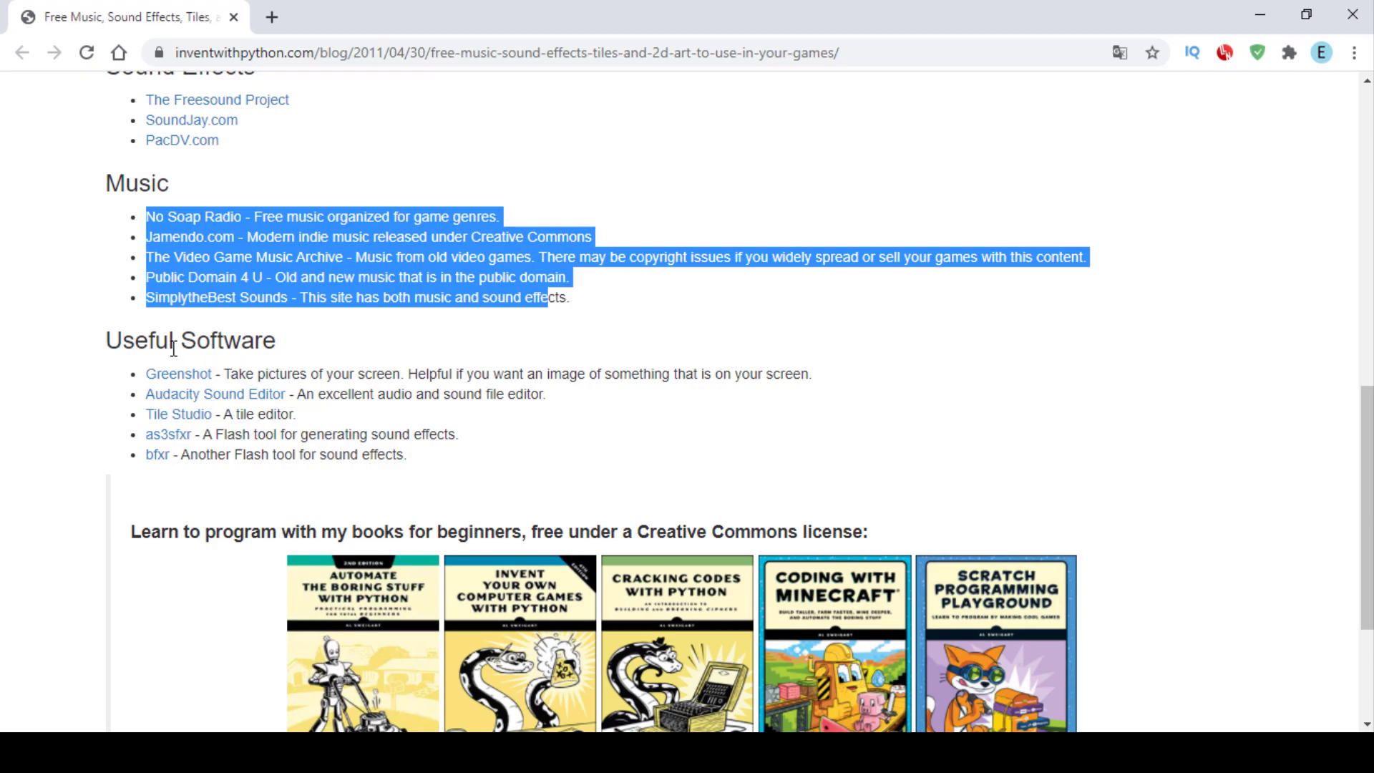
pyautogui.scroll(-3, 430, 344)
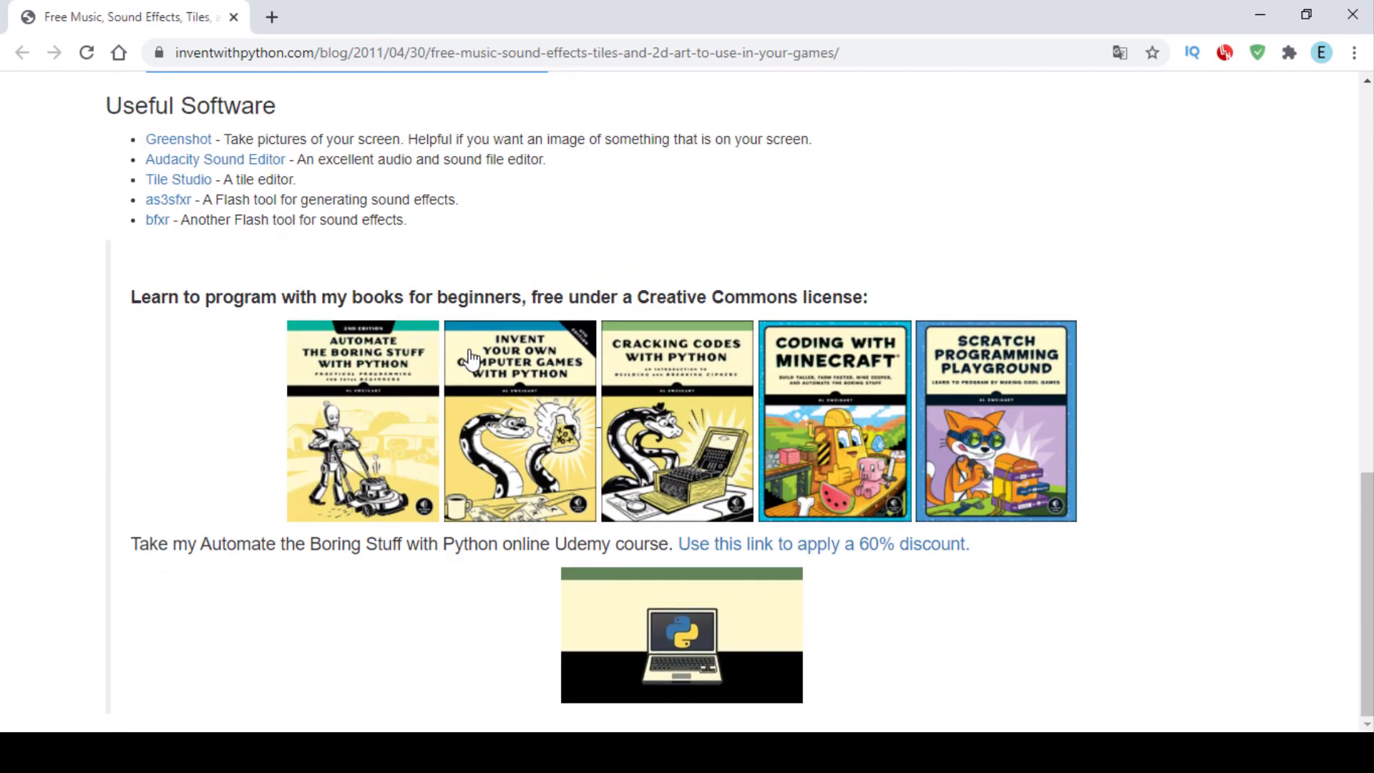
pyautogui.scroll(11, 480, 343)
pyautogui.scroll(2, 477, 336)
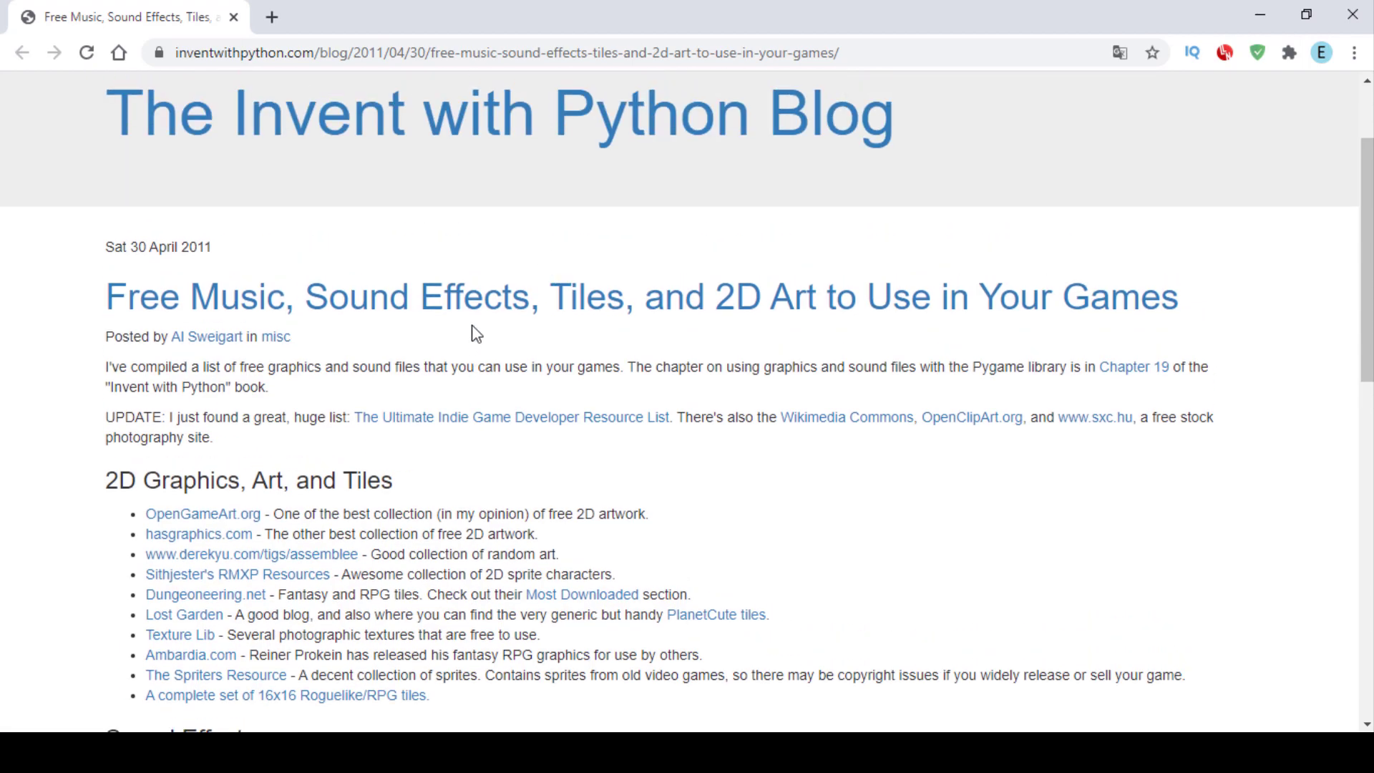